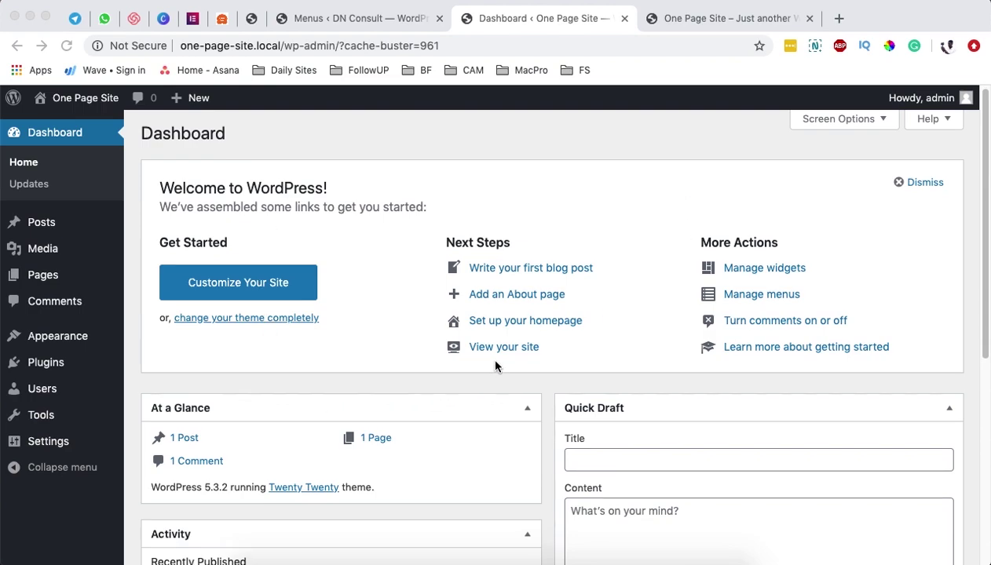
- Review the site's installed plugins and its installed themes
{"action": "scroll", "coordinate": [495, 368], "scroll_direction": "down", "scroll_amount": 3}
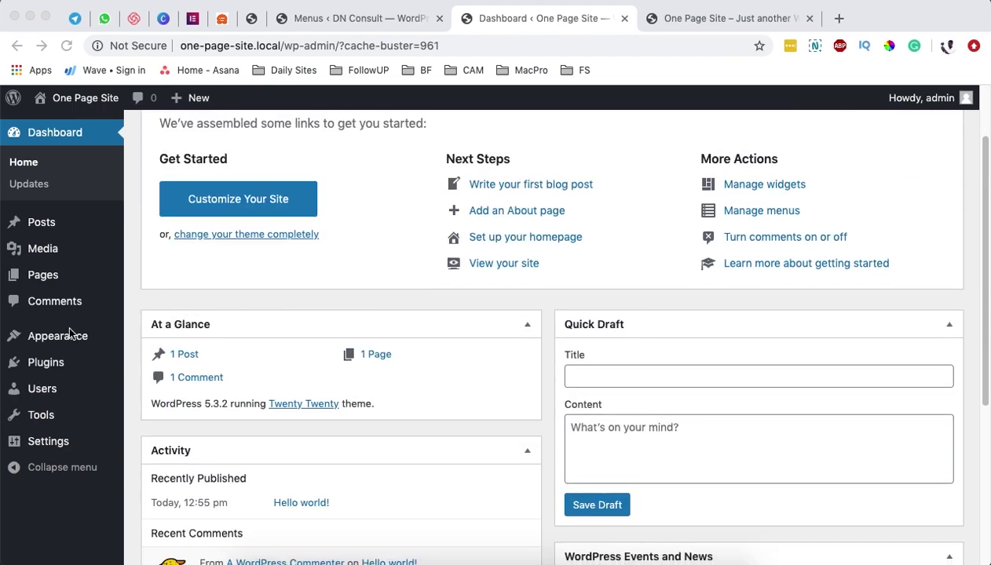
{"action": "left_click", "coordinate": [63, 363]}
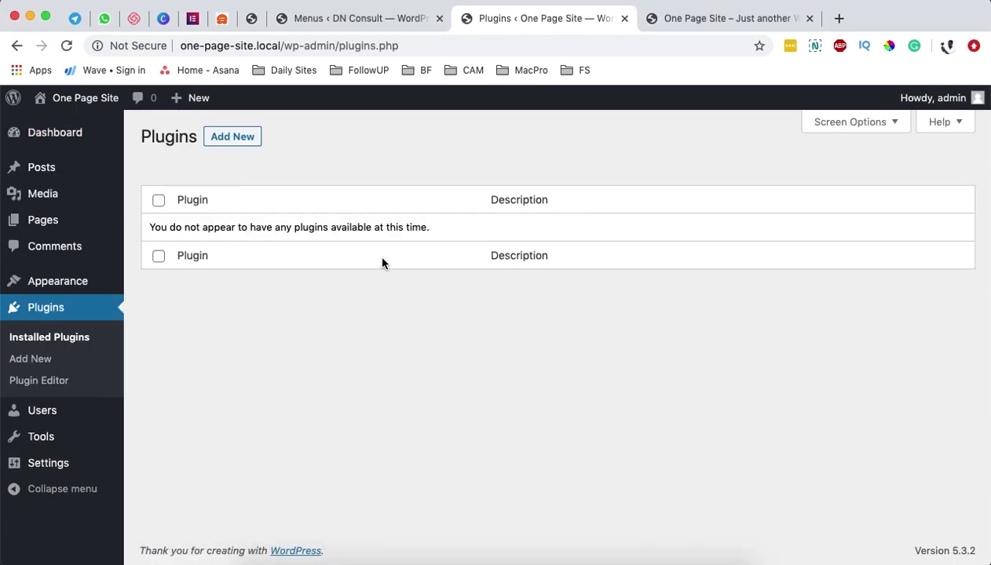
{"action": "mouse_move", "coordinate": [67, 281]}
{"action": "left_click", "coordinate": [141, 283]}
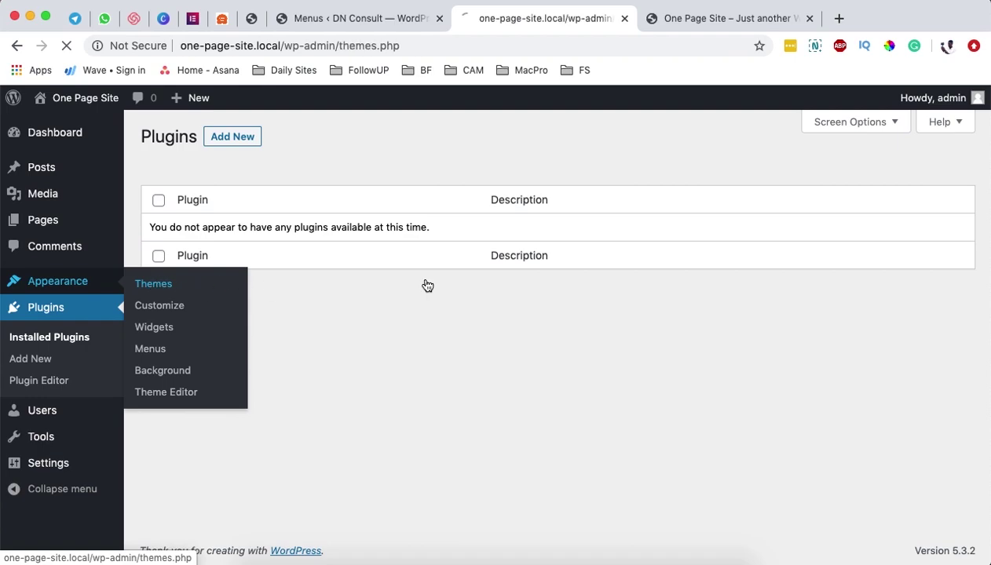
{"action": "scroll", "coordinate": [537, 400], "scroll_direction": "down", "scroll_amount": 3}
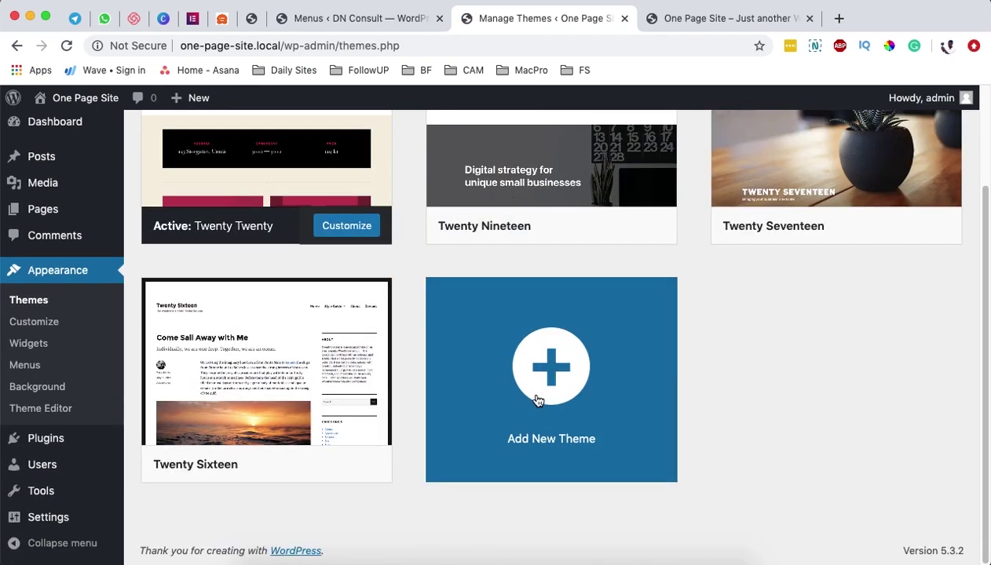
{"action": "scroll", "coordinate": [677, 397], "scroll_direction": "up", "scroll_amount": 2}
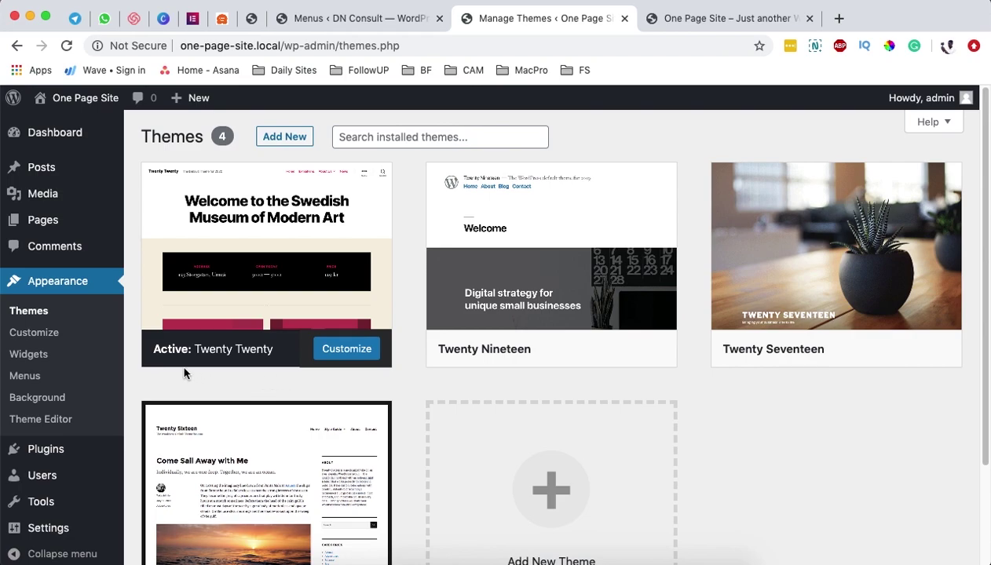
{"action": "mouse_move", "coordinate": [217, 368]}
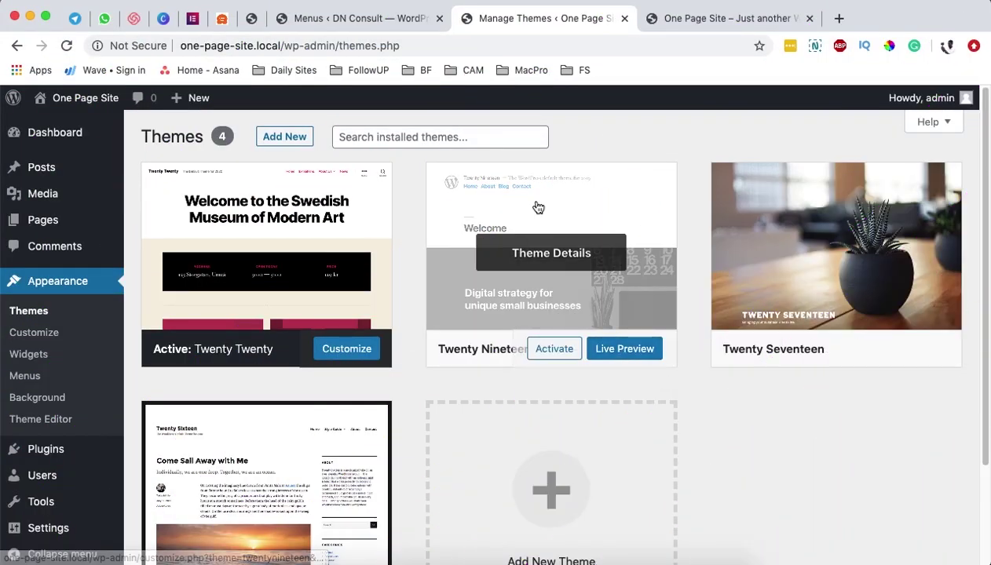
- Look over the site's front page from top to bottom and return to the themes page
{"action": "left_click", "coordinate": [696, 26]}
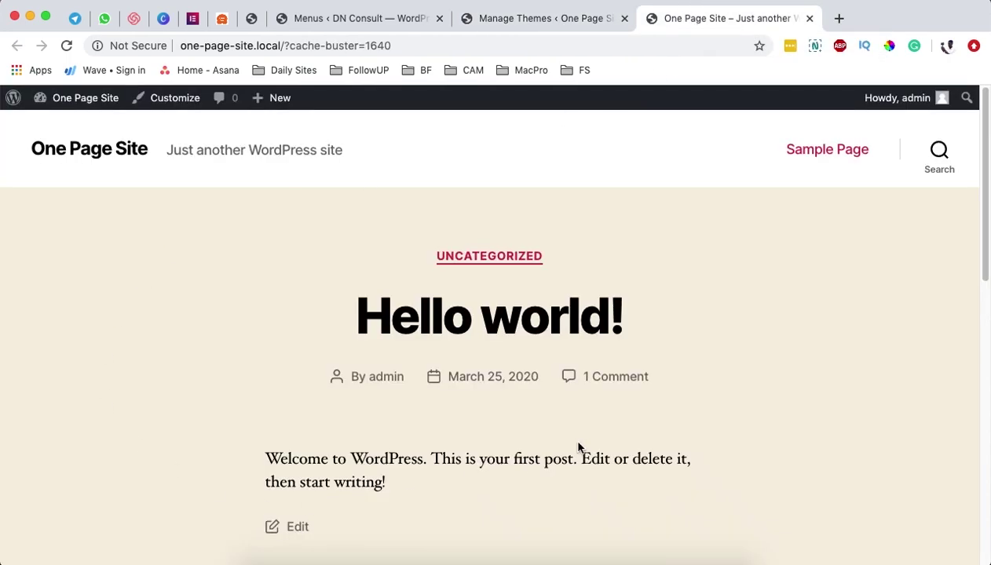
{"action": "scroll", "coordinate": [561, 453], "scroll_direction": "down", "scroll_amount": 5}
{"action": "scroll", "coordinate": [502, 469], "scroll_direction": "up", "scroll_amount": 5}
{"action": "left_click", "coordinate": [492, 21]}
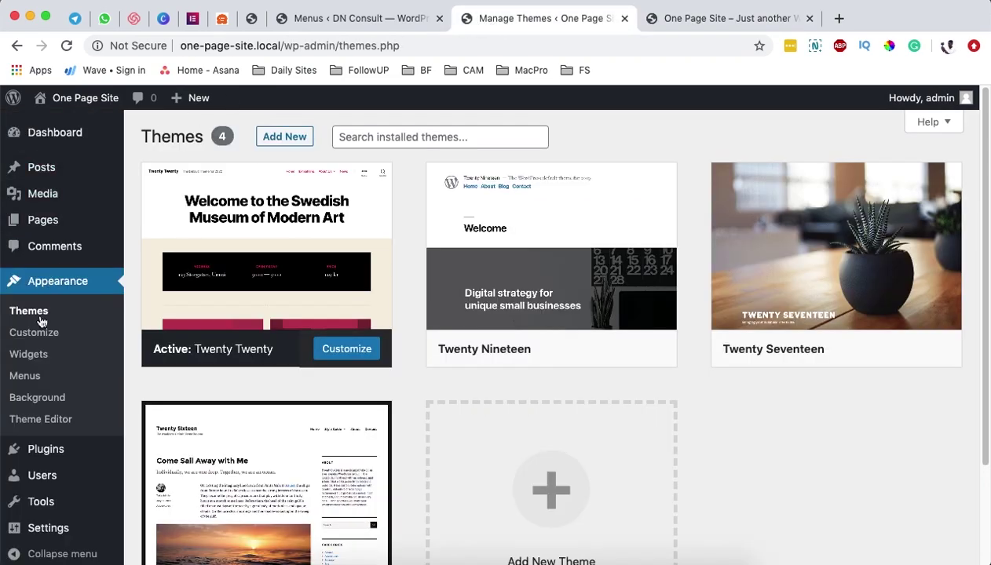
- Search the theme directory for "astra", then install and activate the Astra theme
{"action": "left_click", "coordinate": [284, 138]}
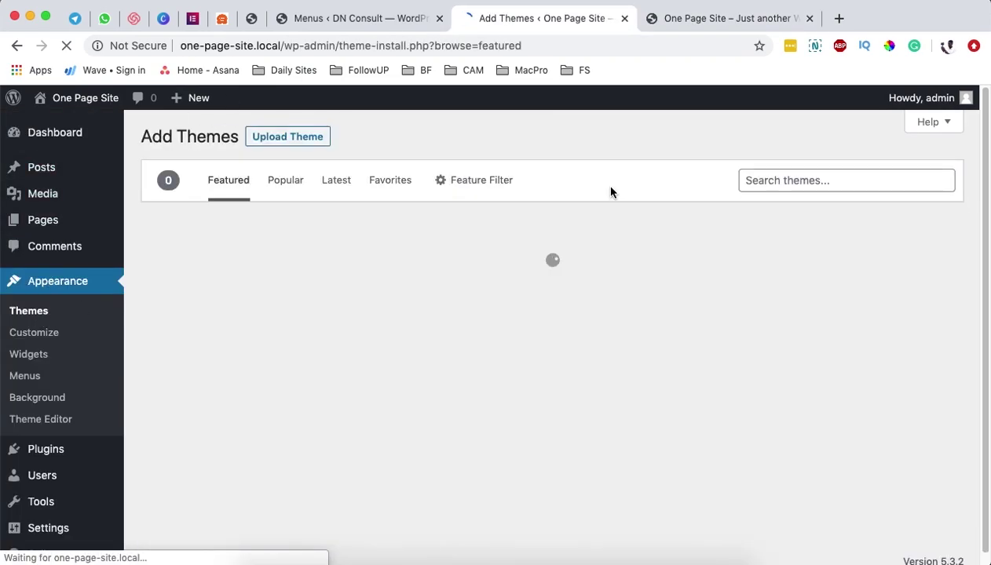
{"action": "left_click", "coordinate": [785, 180]}
{"action": "type", "text": "astra"}
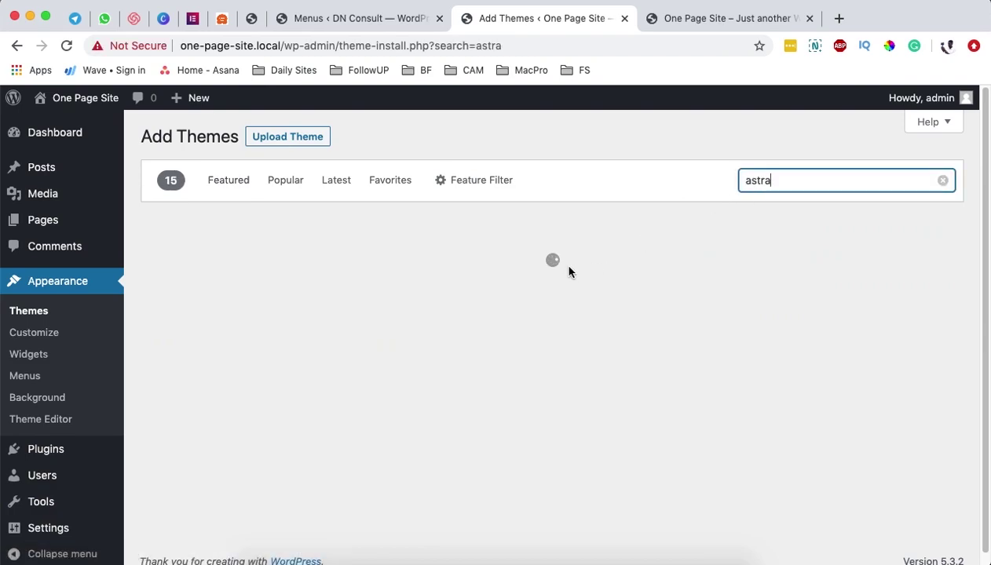
{"action": "left_click", "coordinate": [299, 406]}
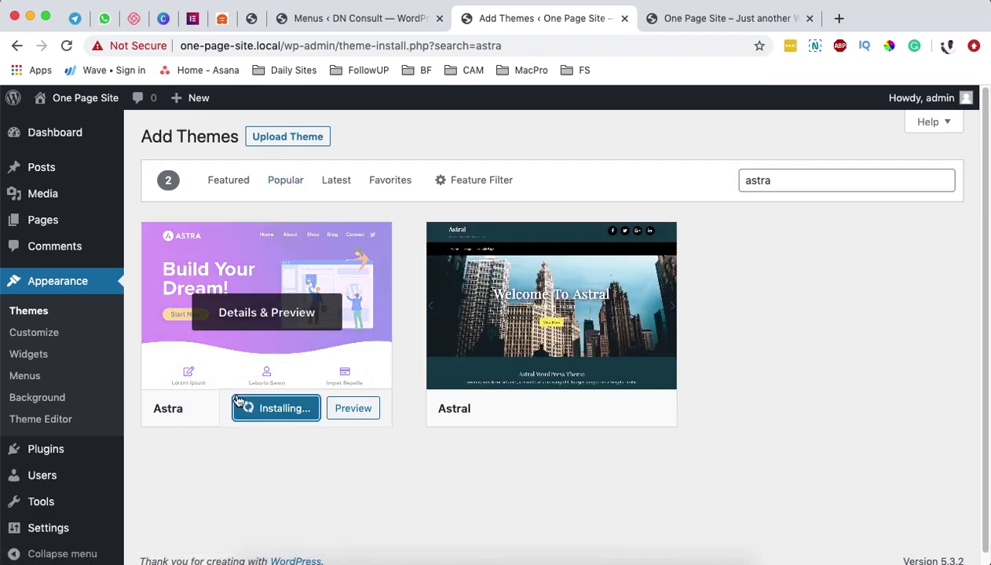
{"action": "left_click", "coordinate": [271, 409]}
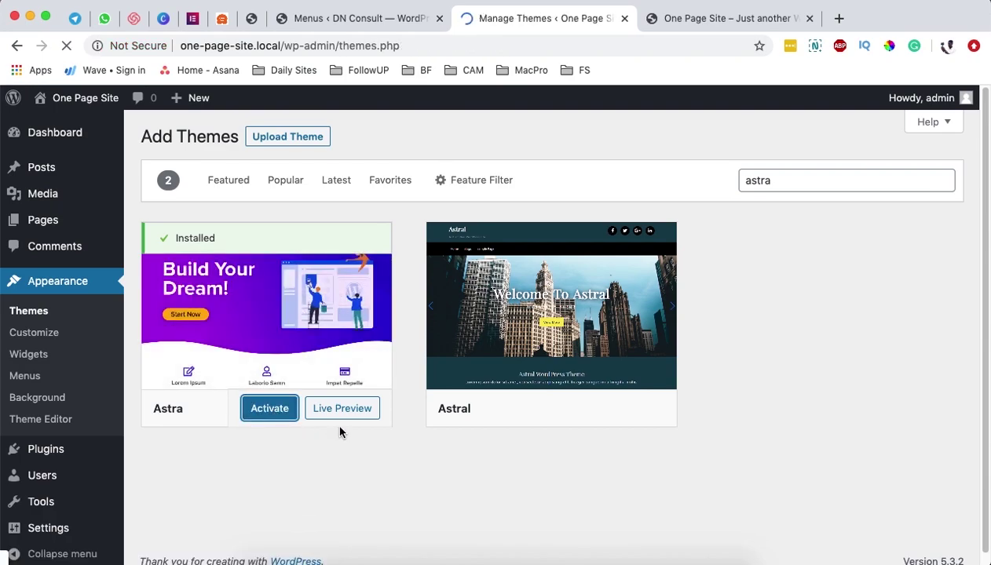
{"action": "scroll", "coordinate": [407, 374], "scroll_direction": "down", "scroll_amount": 1}
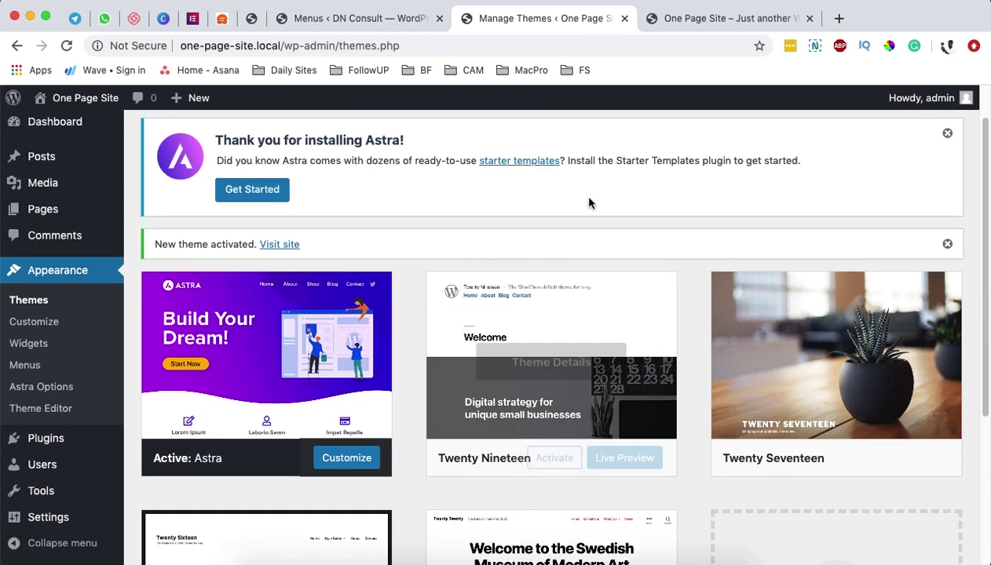
- Load the front page at one-page-site.local without the cache-buster parameter and examine how it looks with the Astra theme
{"action": "left_click", "coordinate": [688, 25]}
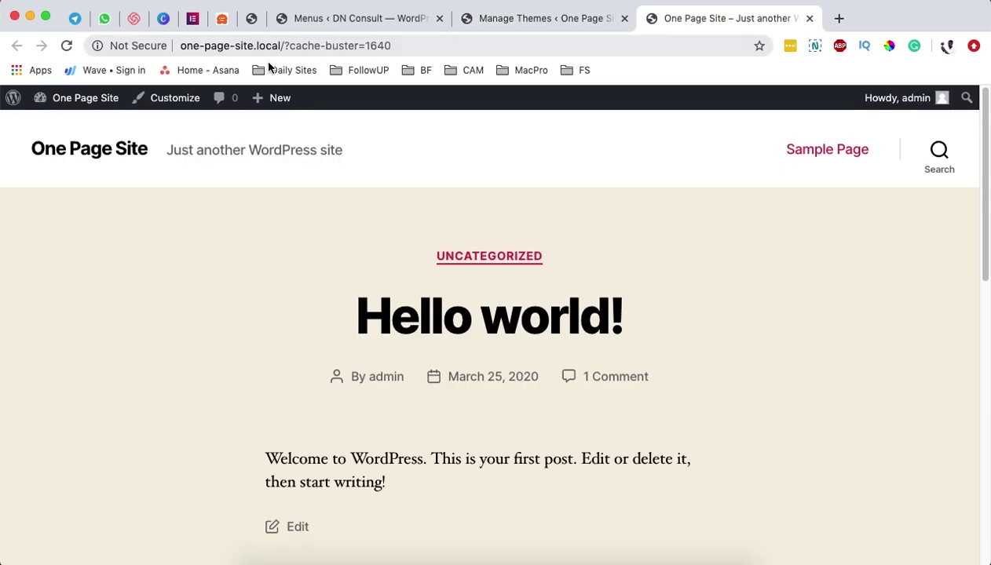
{"action": "left_click_drag", "start_coordinate": [282, 45], "coordinate": [515, 52]}
{"action": "key", "text": "BackSpace"}
{"action": "key", "text": "Return"}
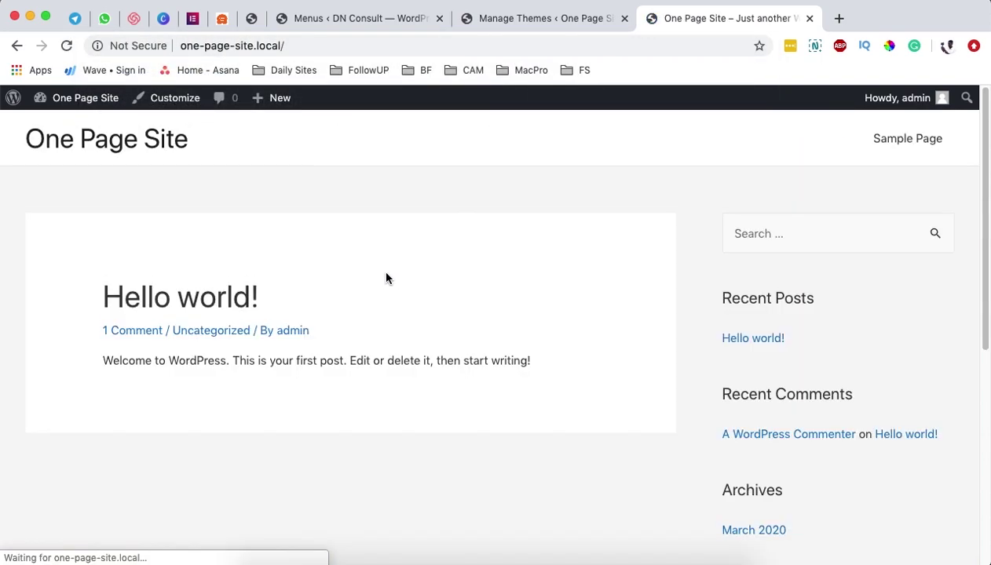
{"action": "scroll", "coordinate": [606, 398], "scroll_direction": "down", "scroll_amount": 10}
{"action": "scroll", "coordinate": [609, 394], "scroll_direction": "up", "scroll_amount": 10}
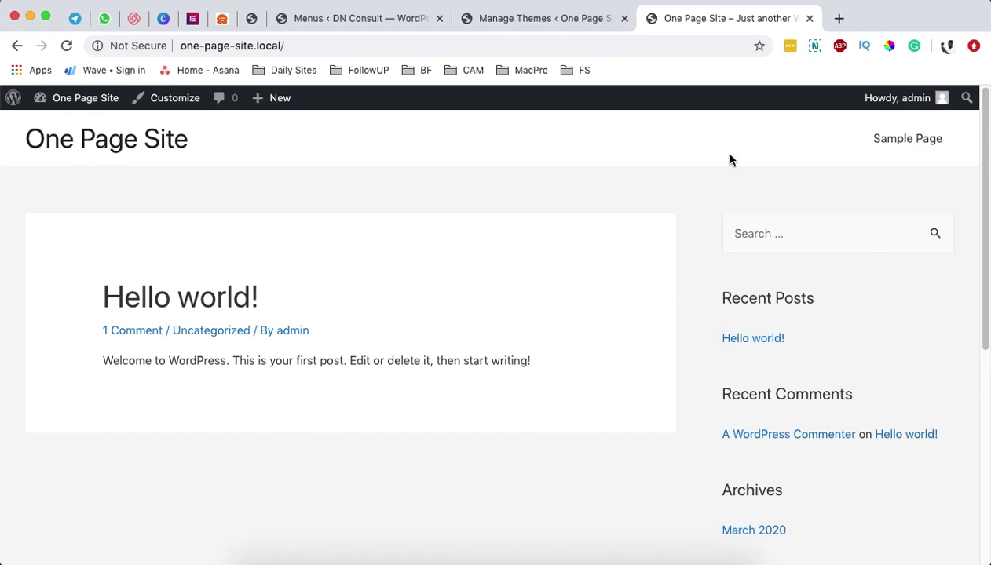
- Go back to the site admin and search the plugin directory for "elementor"
{"action": "left_click", "coordinate": [499, 23]}
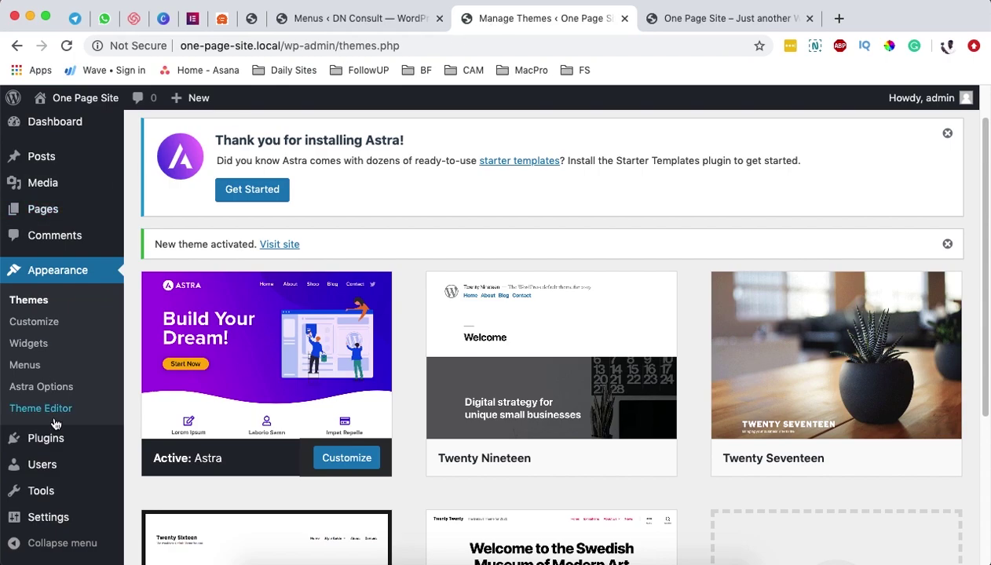
{"action": "mouse_move", "coordinate": [51, 436]}
{"action": "left_click", "coordinate": [163, 464]}
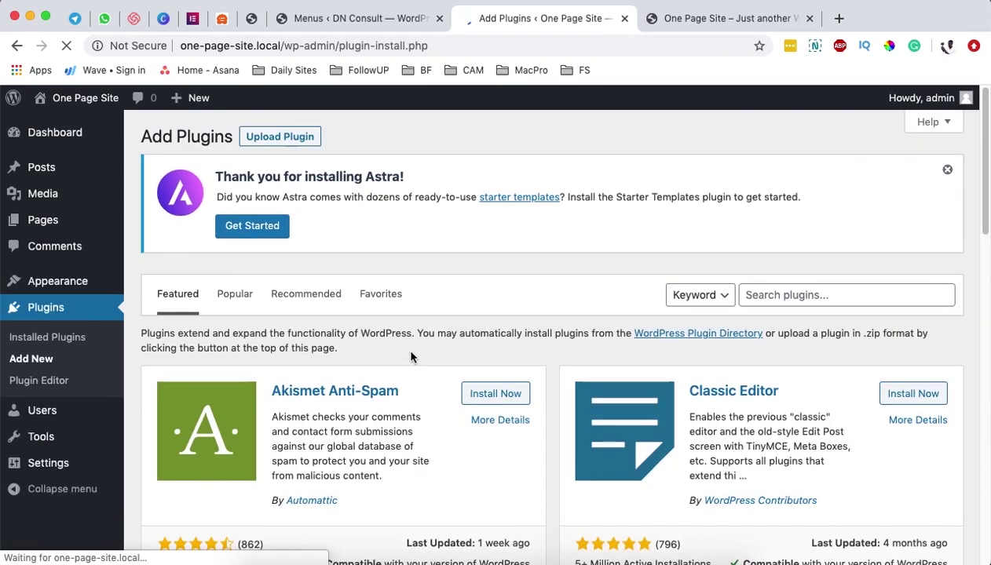
{"action": "left_click", "coordinate": [785, 295]}
{"action": "type", "text": "el"}
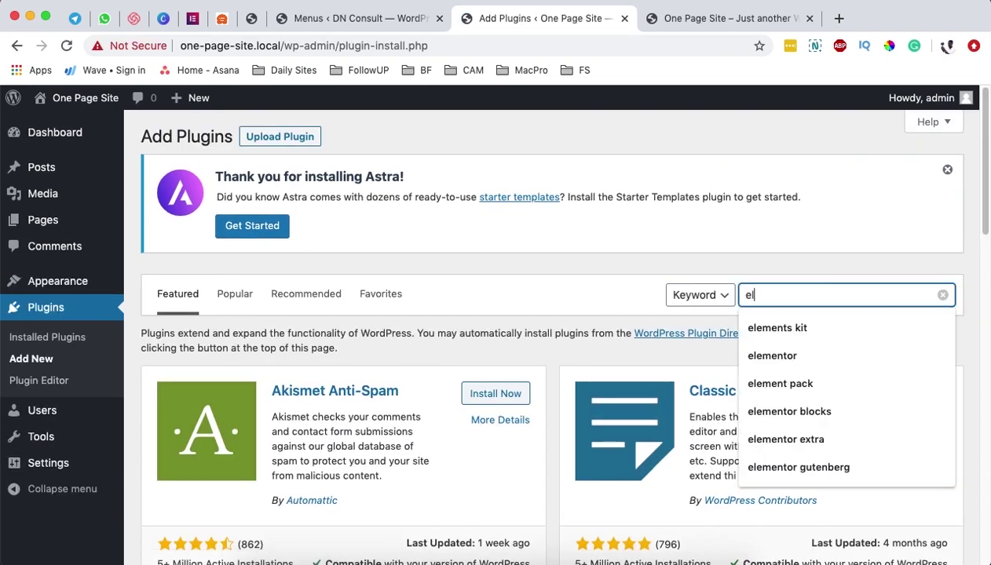
{"action": "type", "text": "ementor"}
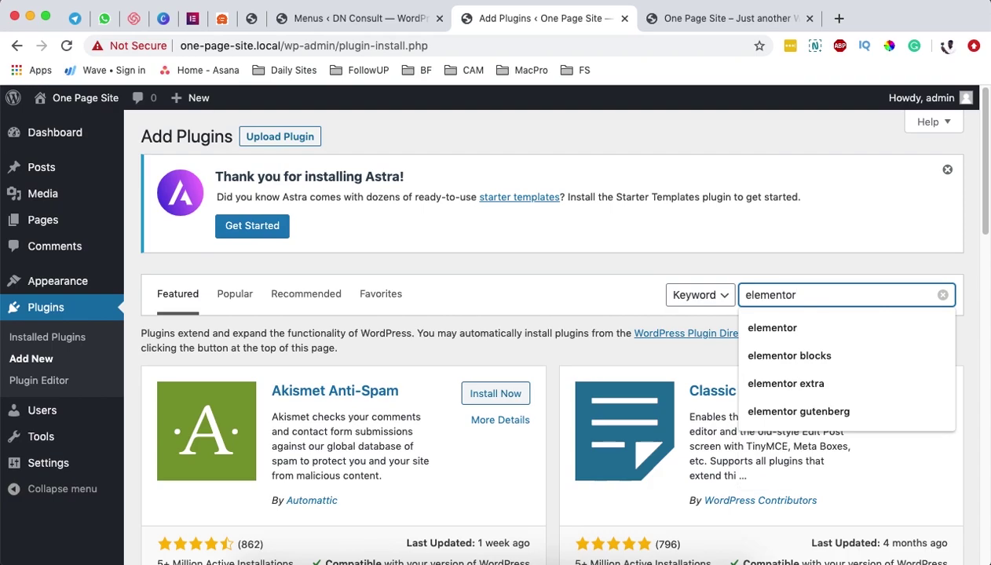
{"action": "key", "text": "Return"}
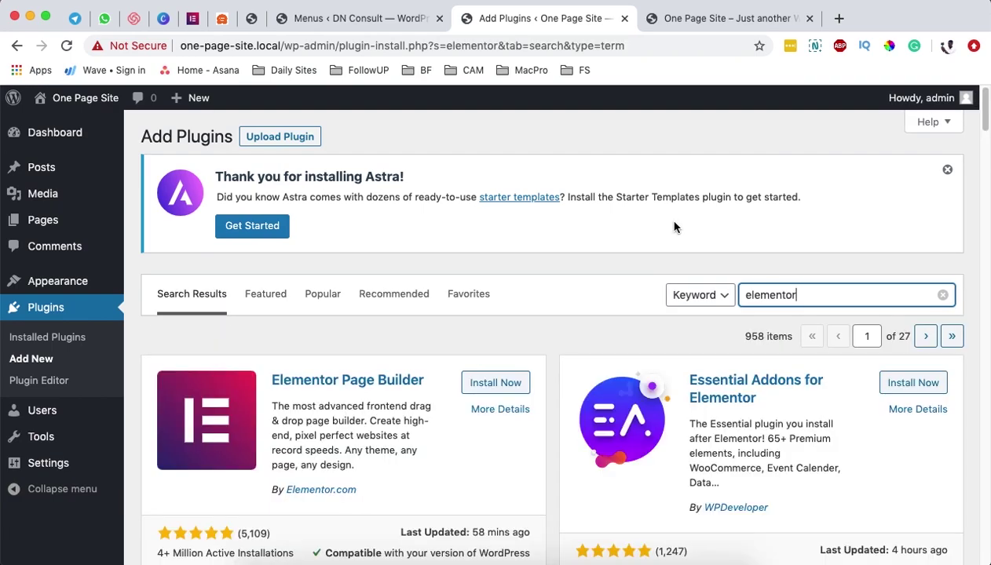
- Install and activate the Elementor Page Builder plugin, and close its Getting Started page
{"action": "left_click", "coordinate": [496, 383]}
{"action": "scroll", "coordinate": [502, 361], "scroll_direction": "down", "scroll_amount": 1}
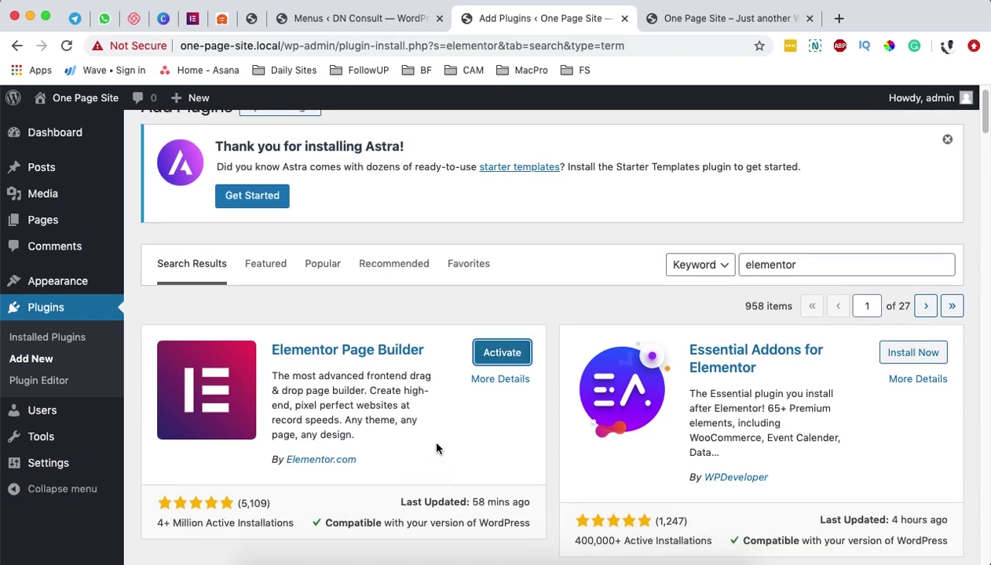
{"action": "left_click", "coordinate": [499, 357]}
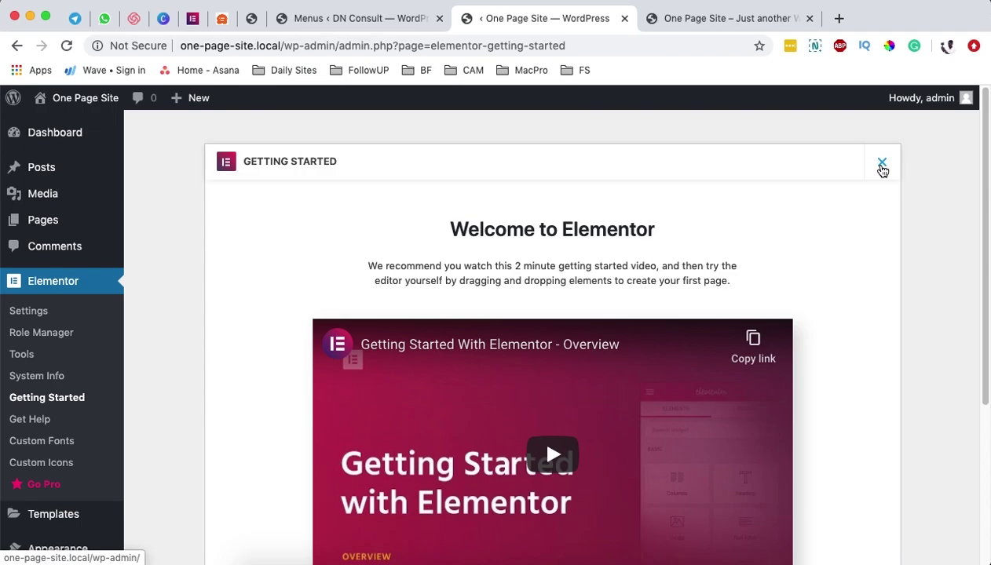
{"action": "left_click", "coordinate": [880, 165]}
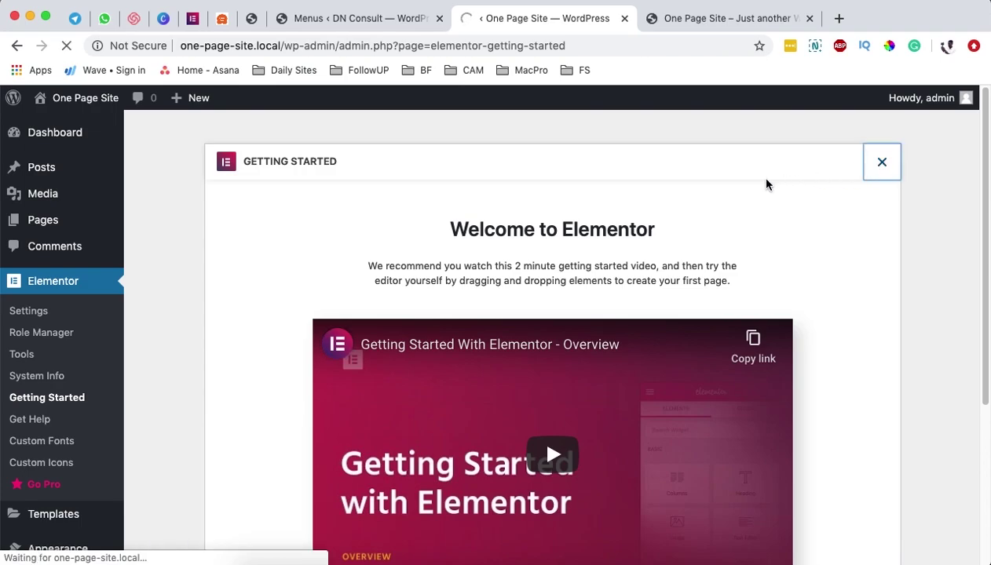
- Create a new navigation menu named "Main Menu"
{"action": "scroll", "coordinate": [266, 335], "scroll_direction": "down", "scroll_amount": 3}
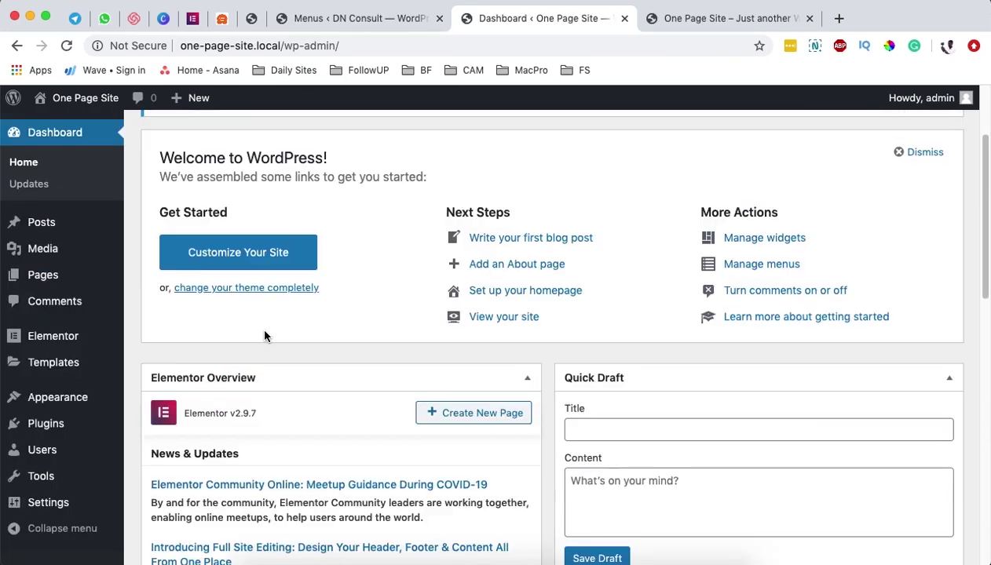
{"action": "mouse_move", "coordinate": [45, 400]}
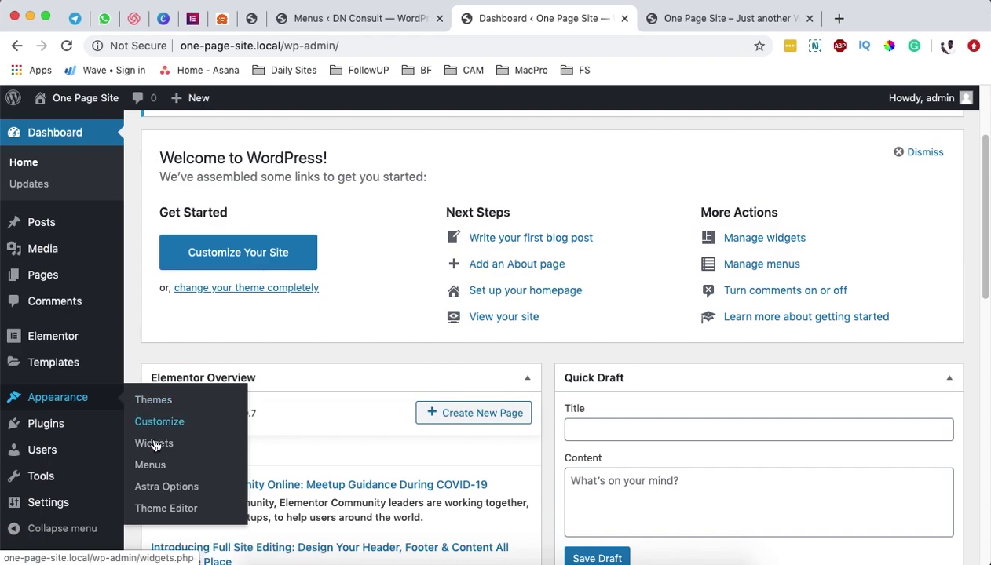
{"action": "left_click", "coordinate": [147, 466]}
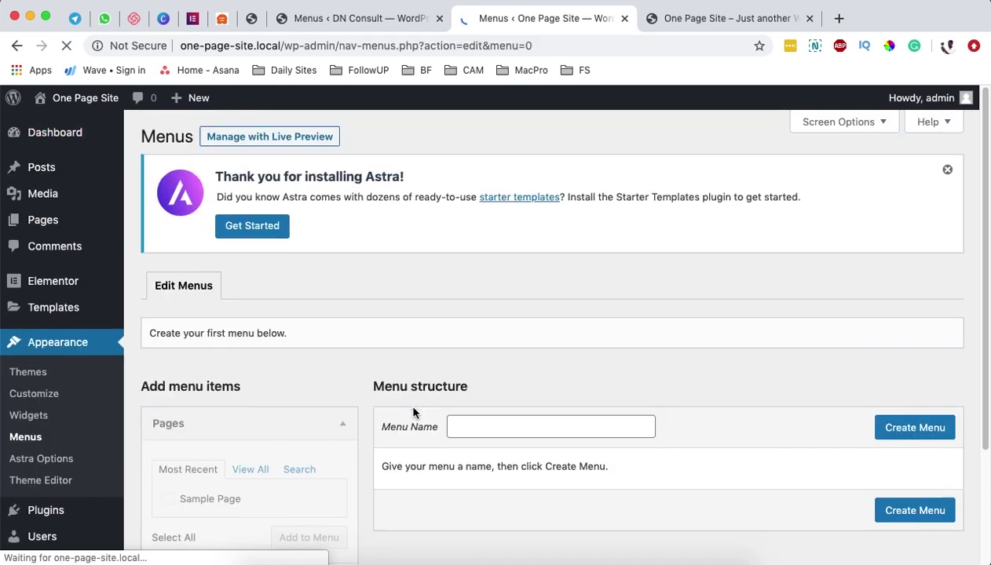
{"action": "scroll", "coordinate": [464, 332], "scroll_direction": "down", "scroll_amount": 1}
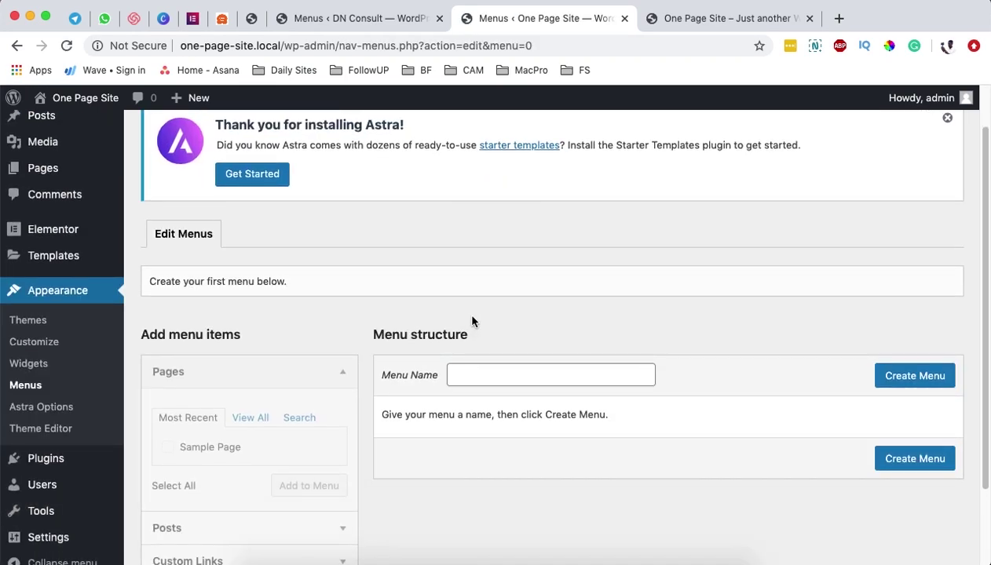
{"action": "left_click", "coordinate": [476, 379]}
{"action": "type", "text": "Main Ma"}
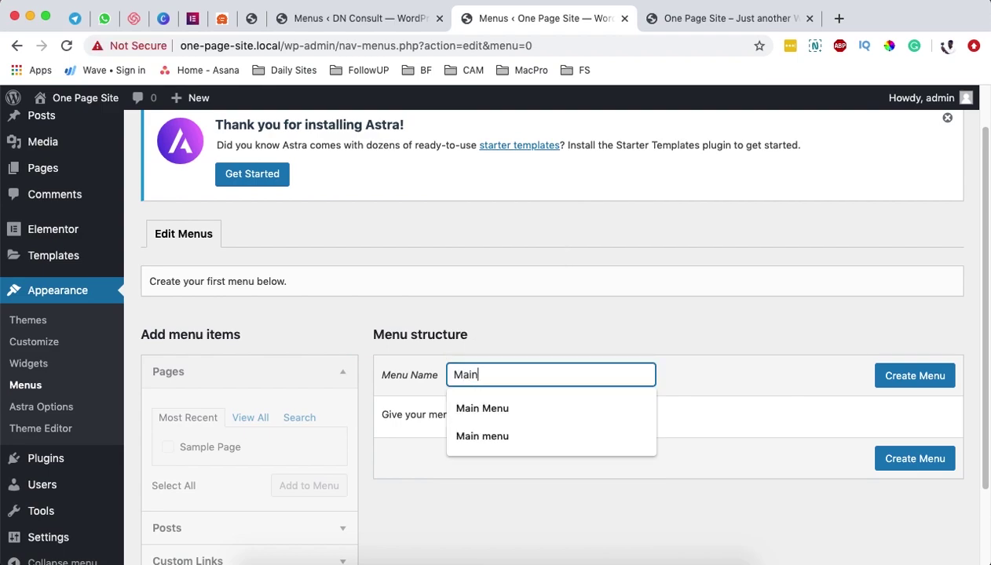
{"action": "type", "text": "nu"}
{"action": "left_click", "coordinate": [914, 377]}
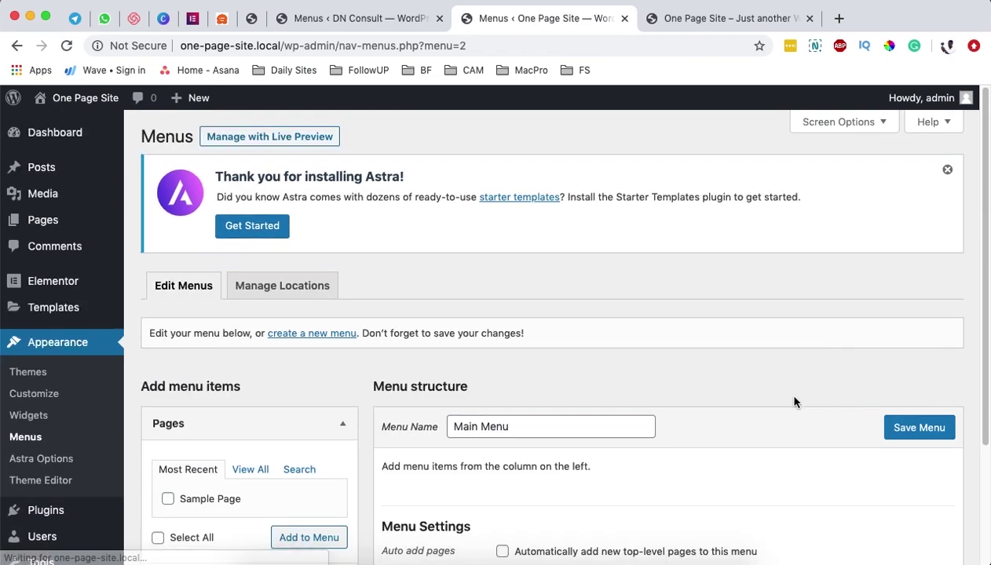
{"action": "scroll", "coordinate": [717, 400], "scroll_direction": "down", "scroll_amount": 5}
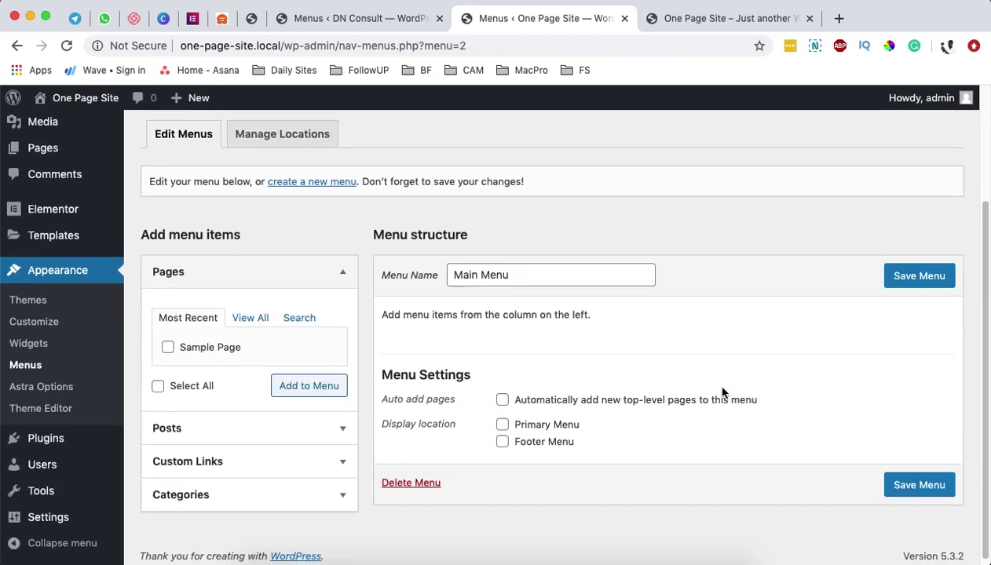
{"action": "scroll", "coordinate": [722, 393], "scroll_direction": "down", "scroll_amount": 1}
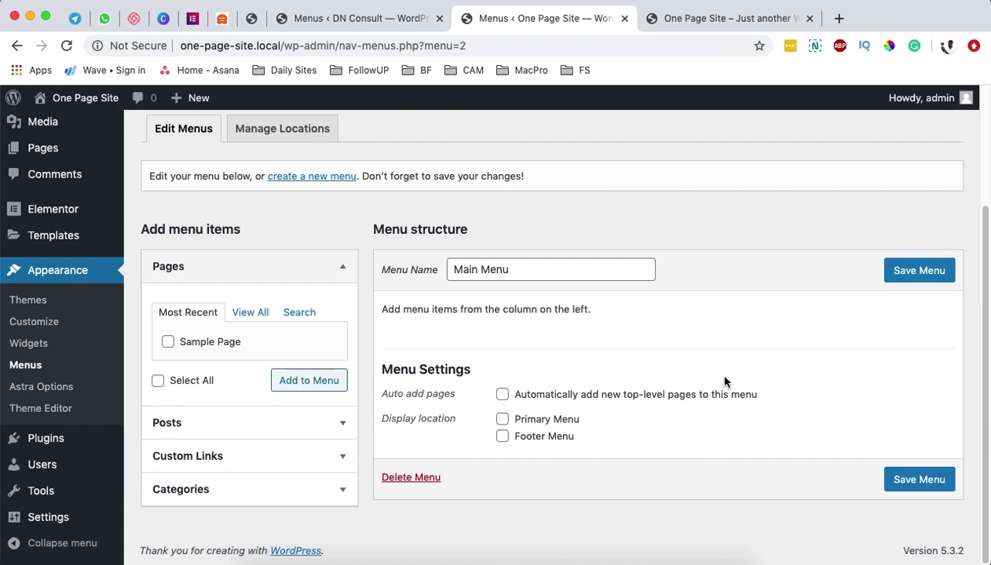
{"action": "left_click", "coordinate": [199, 456]}
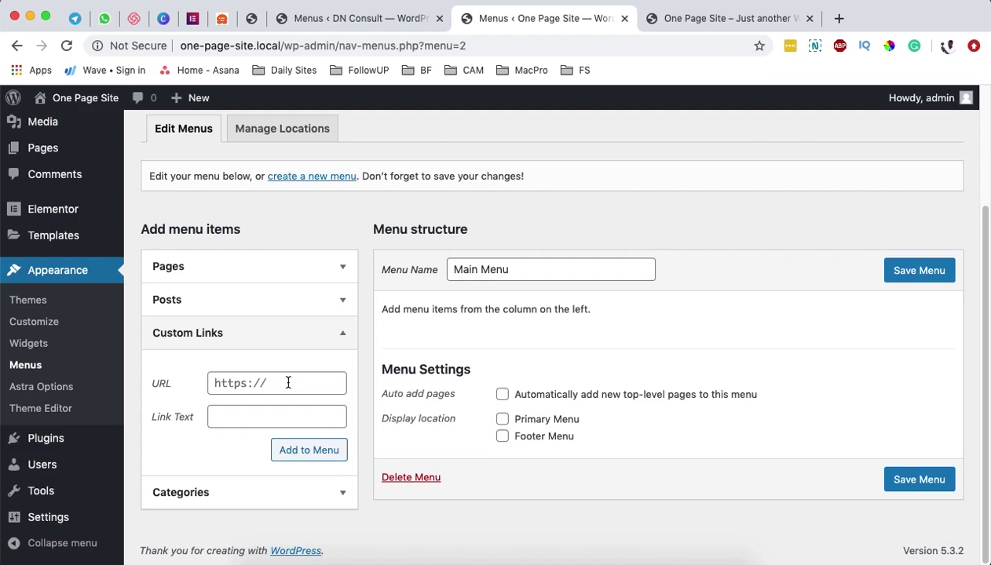
{"action": "left_click_drag", "start_coordinate": [182, 46], "coordinate": [287, 50]}
{"action": "left_click", "coordinate": [247, 385]}
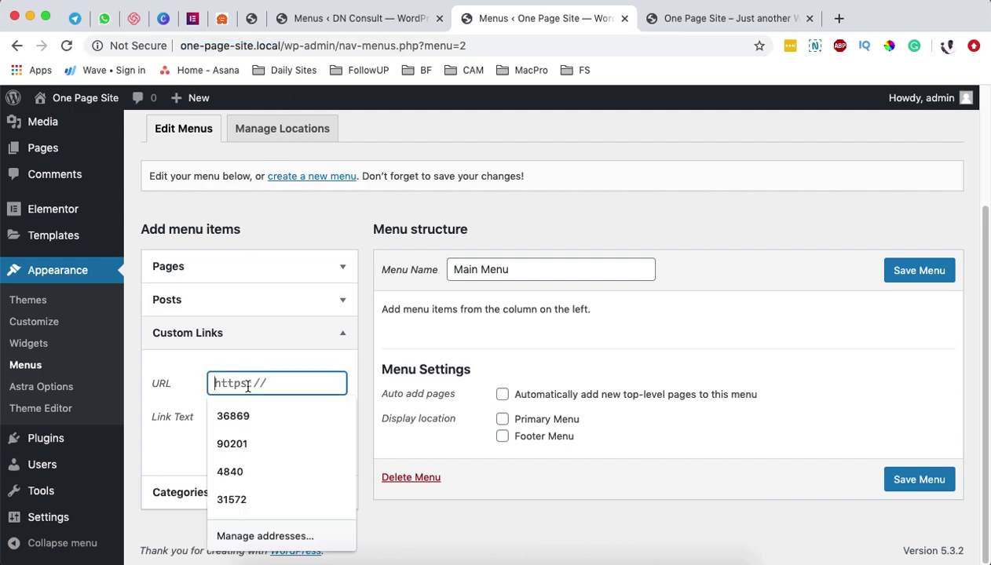
{"action": "key", "text": "super+v"}
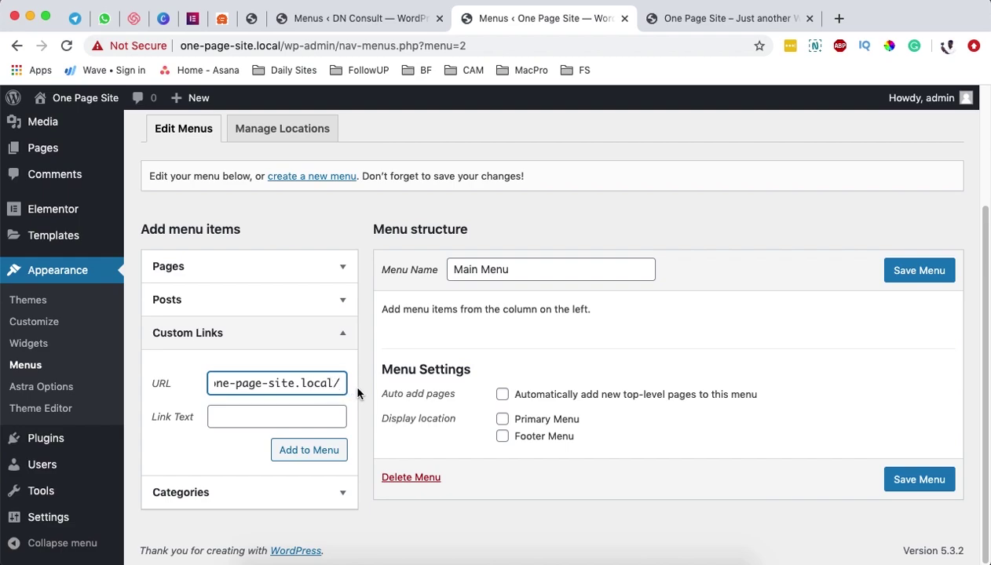
{"action": "type", "text": "#"}
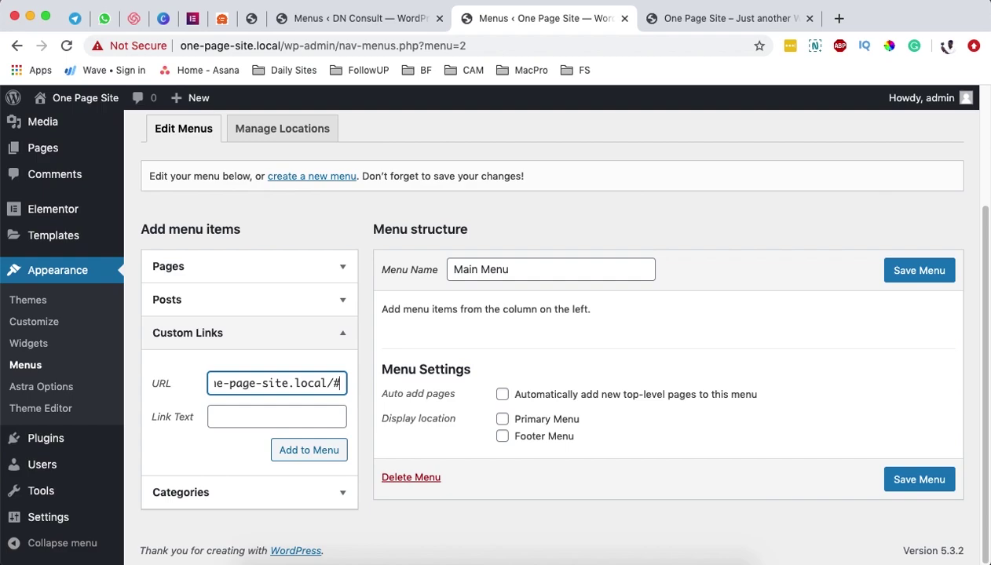
{"action": "type", "text": "home"}
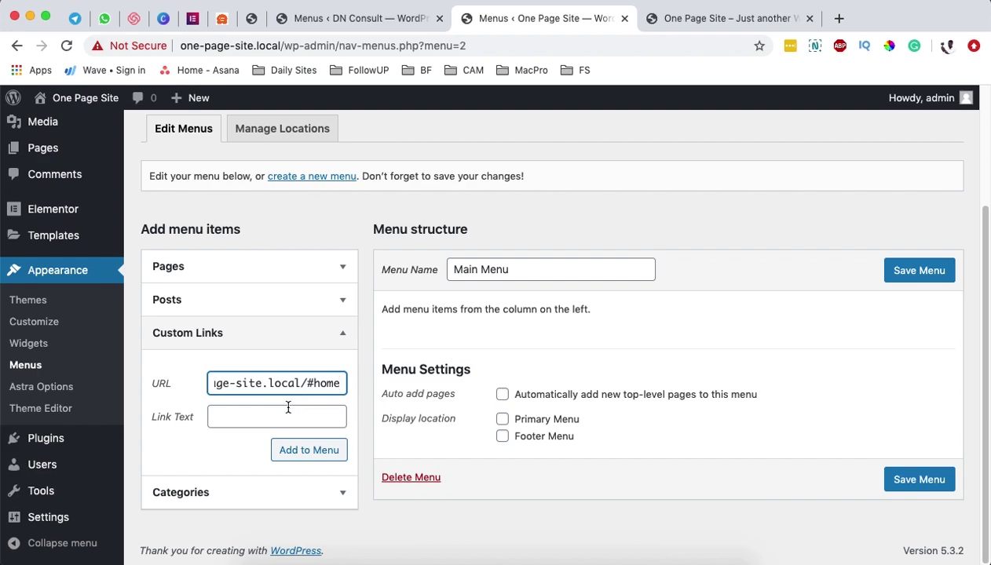
{"action": "left_click", "coordinate": [272, 417]}
{"action": "type", "text": "Home"}
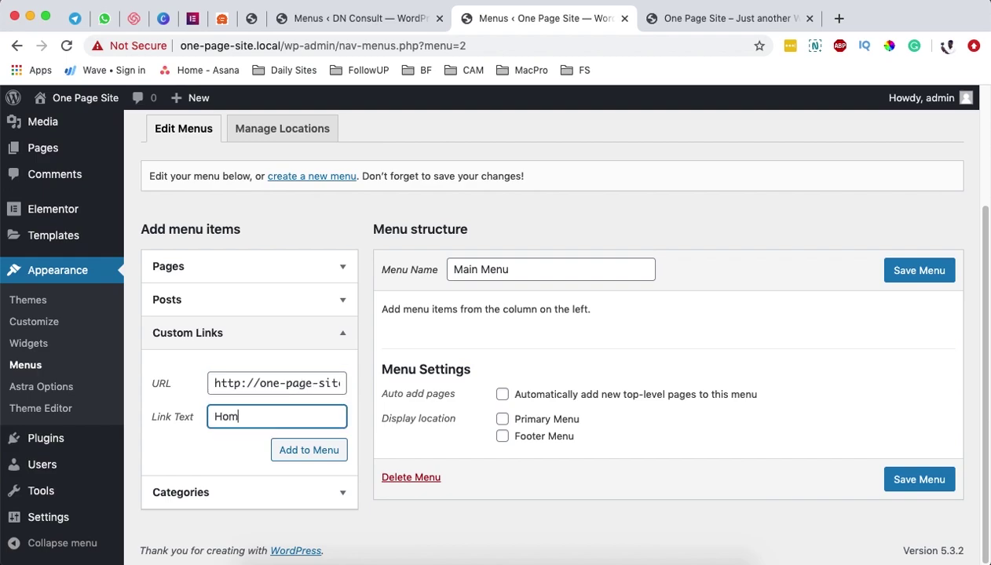
{"action": "left_click", "coordinate": [286, 452]}
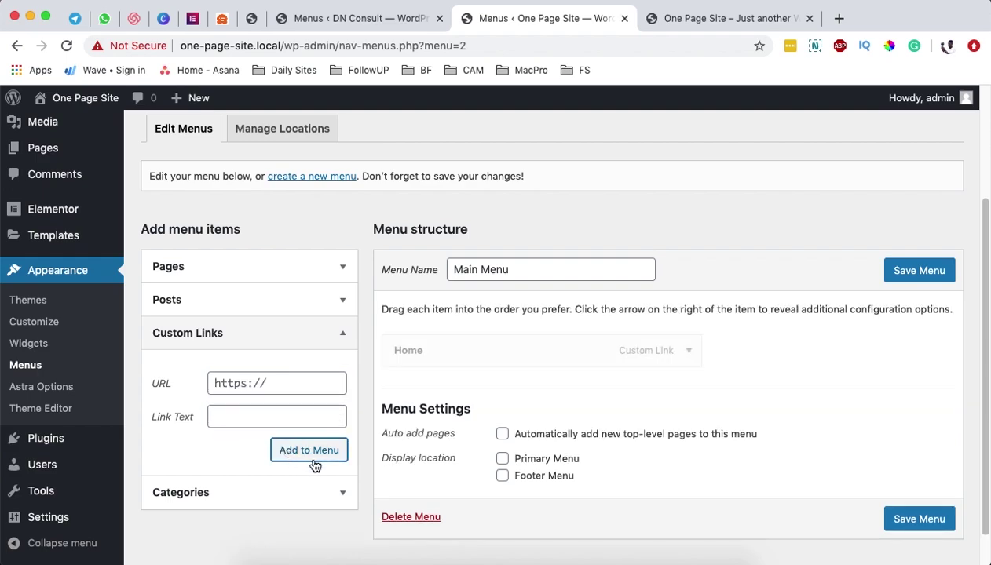
{"action": "left_click", "coordinate": [283, 383]}
{"action": "key", "text": "super+v"}
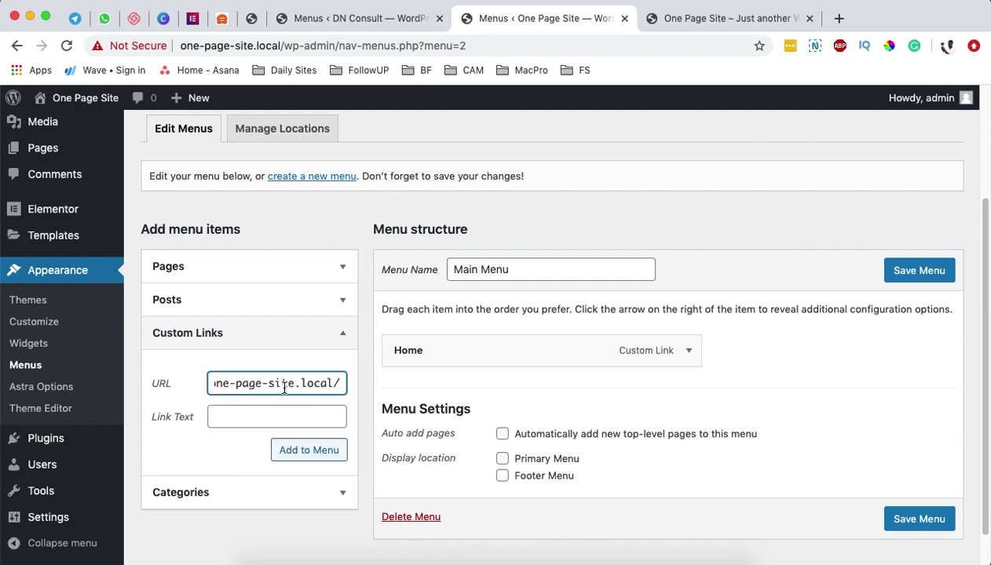
{"action": "type", "text": "#"}
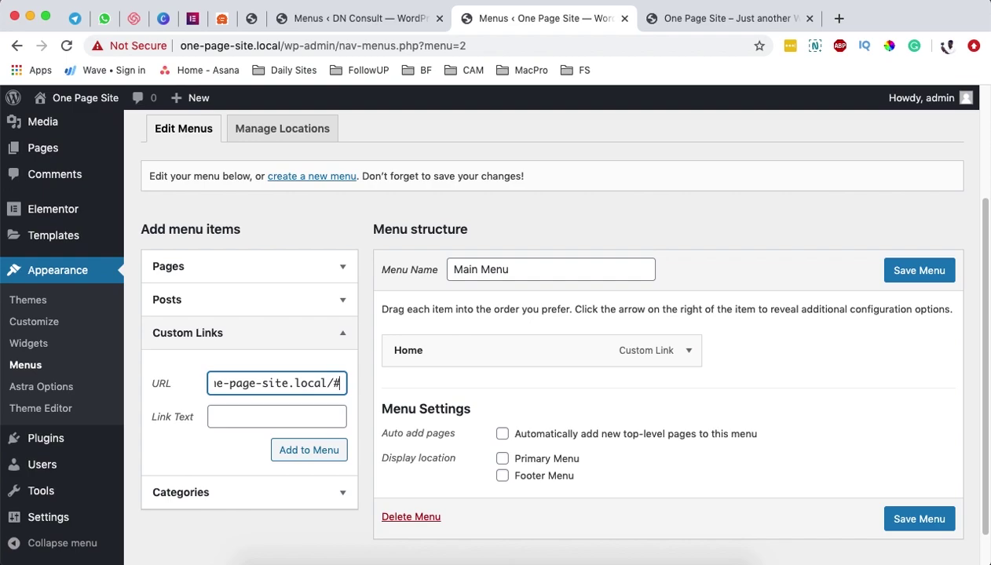
{"action": "type", "text": "serv"}
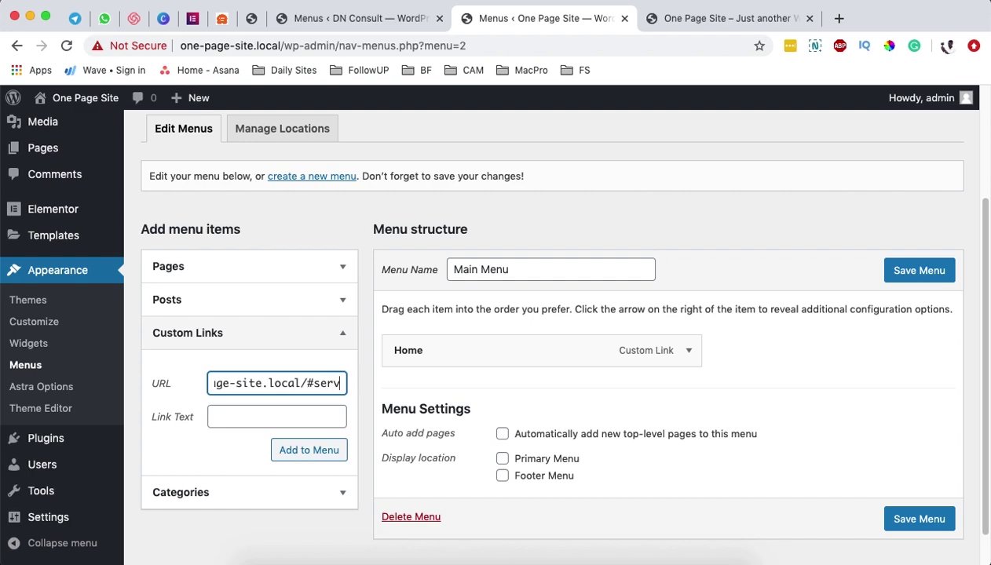
{"action": "type", "text": "ices"}
{"action": "left_click", "coordinate": [303, 416]}
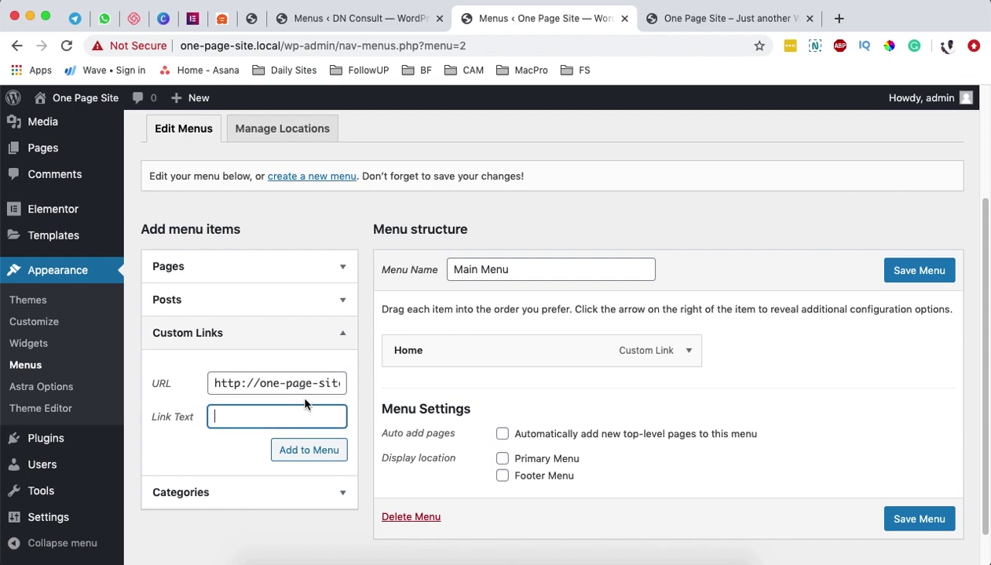
{"action": "type", "text": "Services"}
{"action": "left_click", "coordinate": [304, 450]}
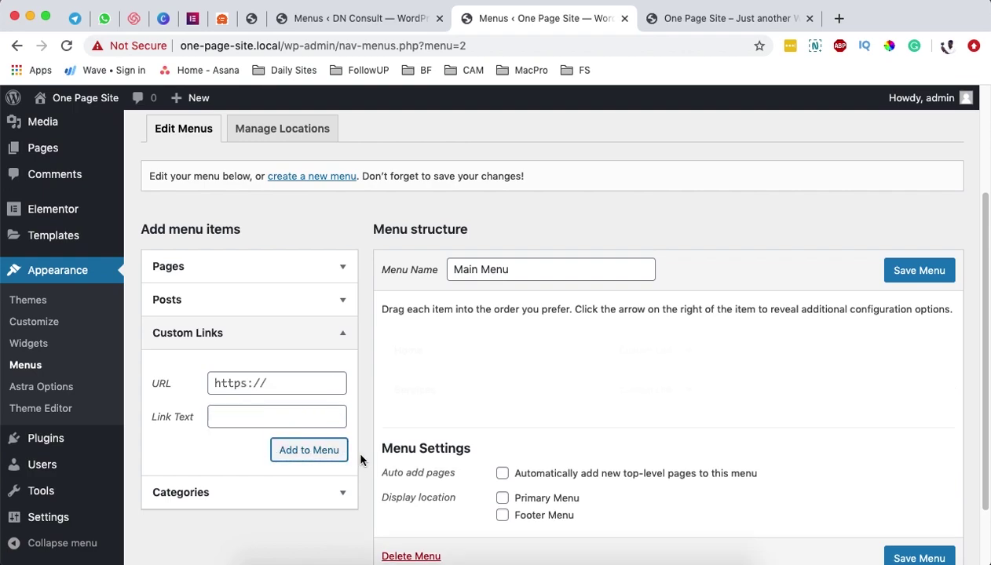
{"action": "left_click", "coordinate": [275, 384]}
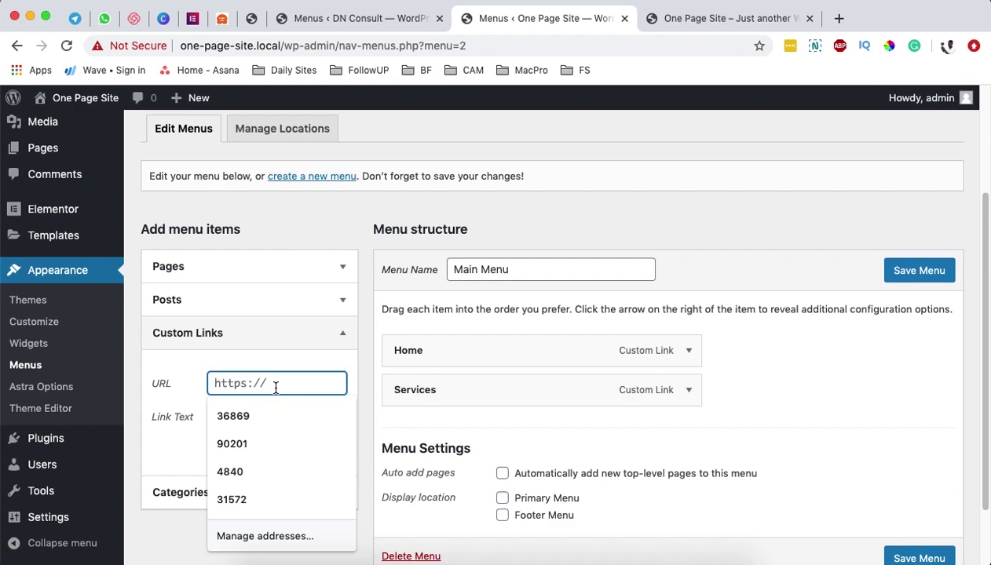
{"action": "key", "text": "super+v"}
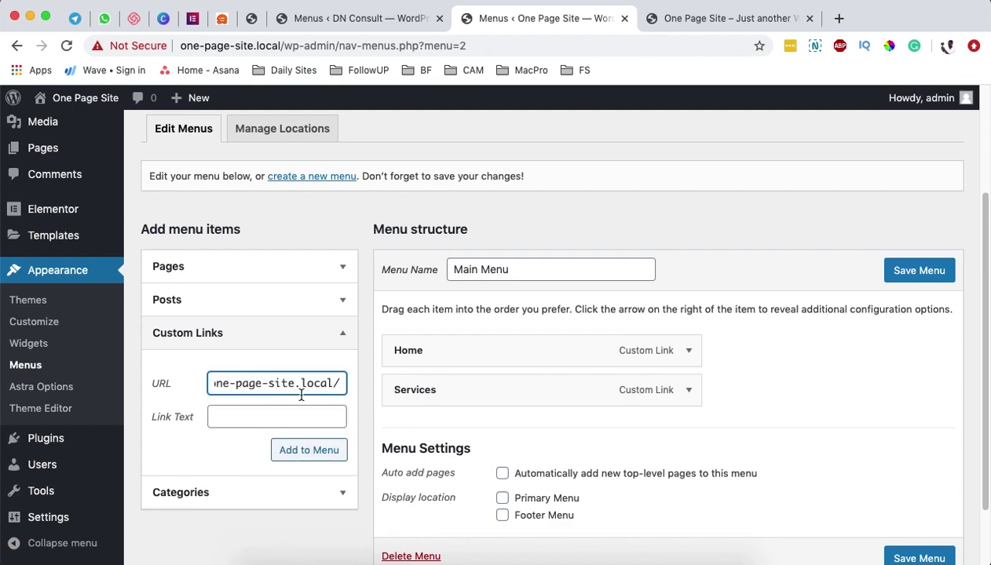
{"action": "type", "text": "#a"}
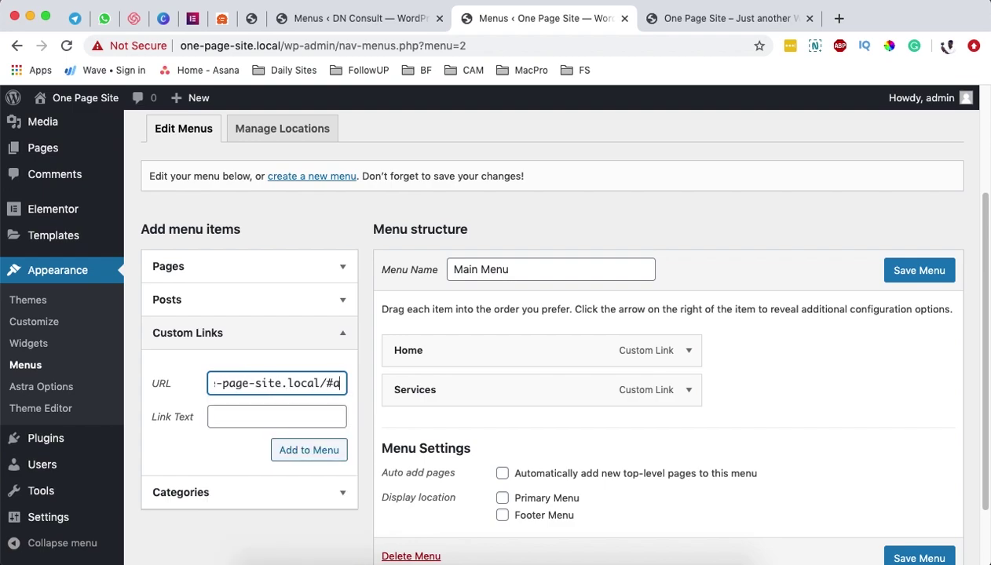
{"action": "type", "text": "bout"}
{"action": "left_click", "coordinate": [239, 419]}
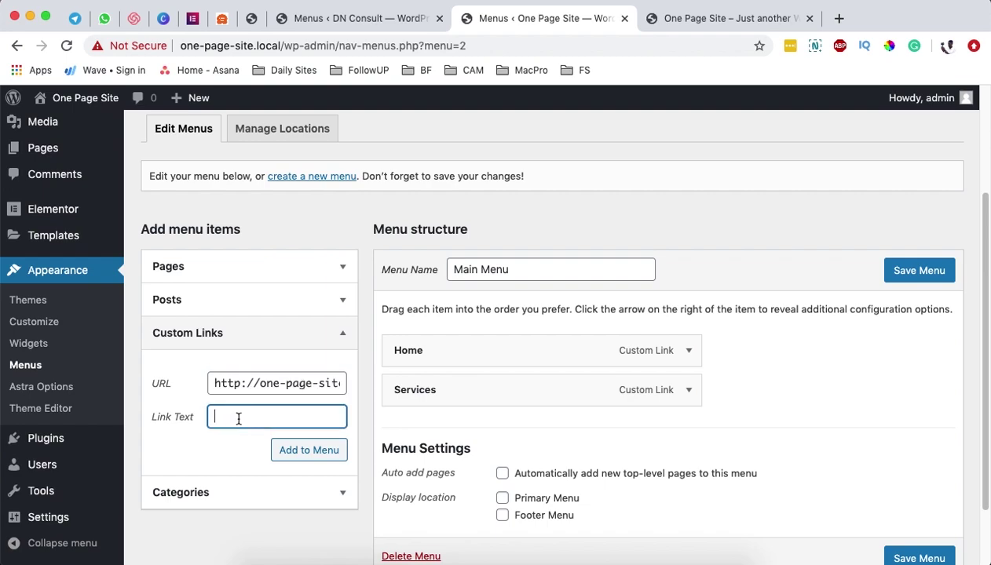
{"action": "type", "text": "About"}
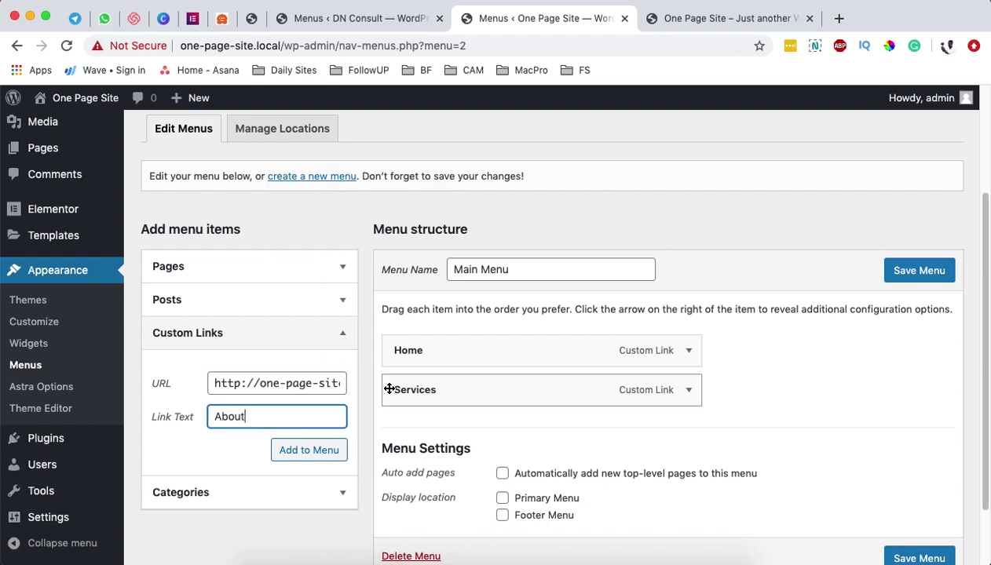
{"action": "left_click", "coordinate": [320, 450]}
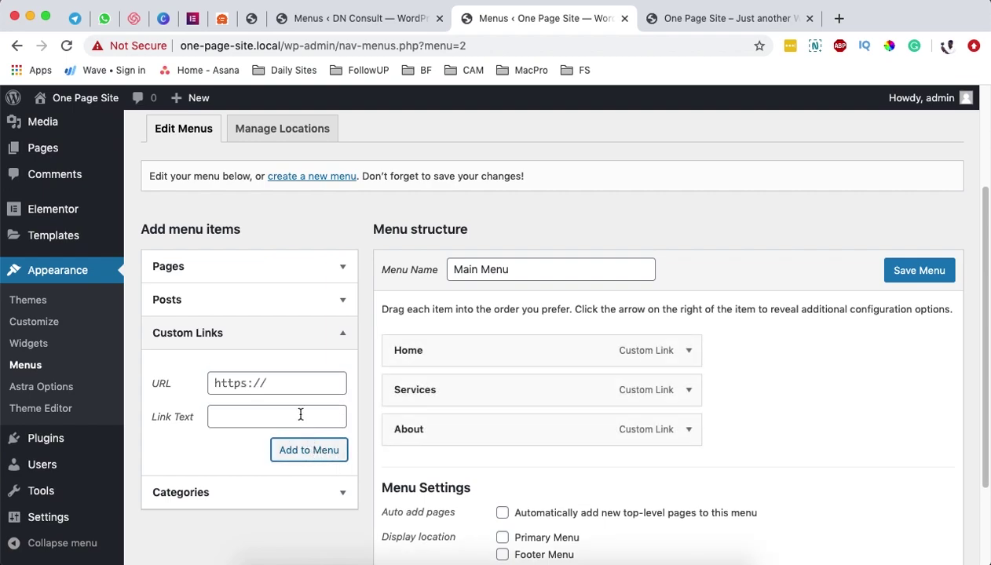
{"action": "left_click", "coordinate": [290, 387]}
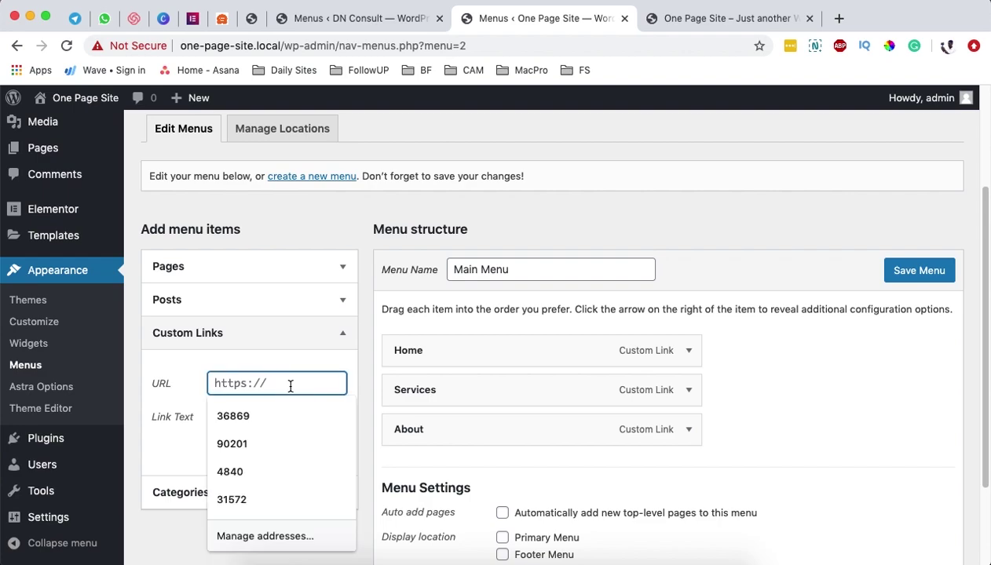
{"action": "key", "text": "super+v"}
{"action": "type", "text": "testmo"}
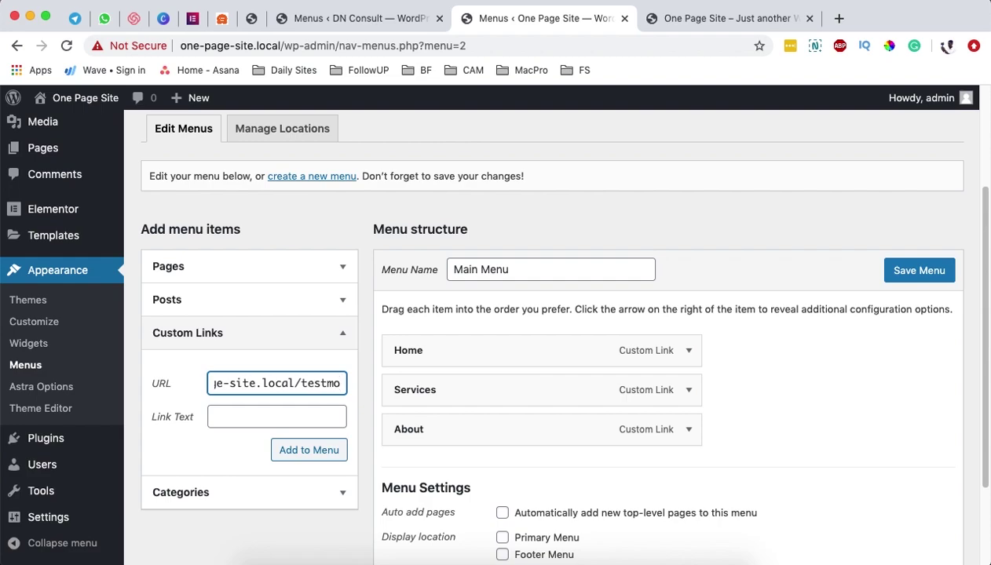
{"action": "key", "text": "BackSpace"}
{"action": "key", "text": "BackSpace"}
{"action": "type", "text": "imonials "}
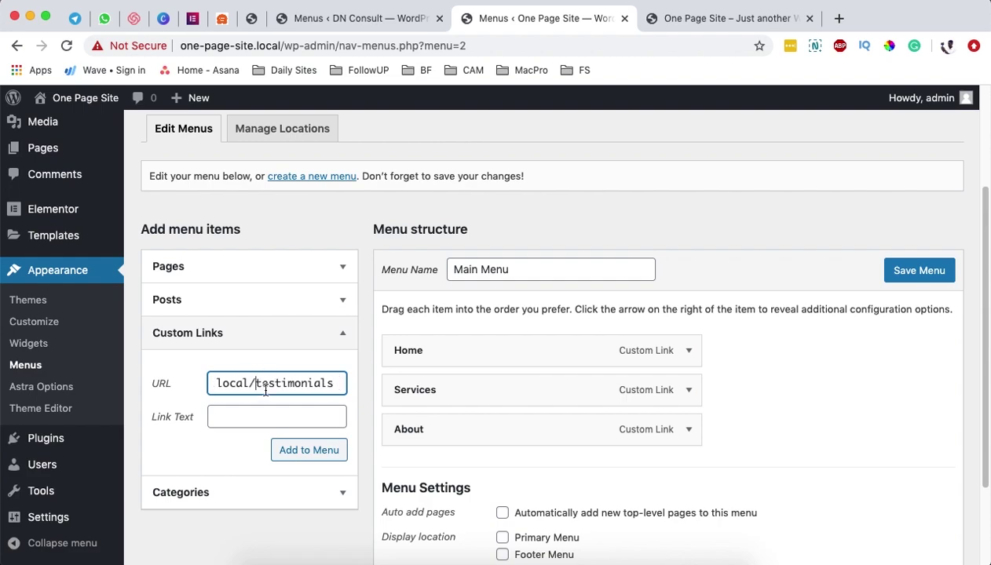
{"action": "type", "text": "#"}
{"action": "left_click_drag", "start_coordinate": [260, 383], "coordinate": [330, 391]}
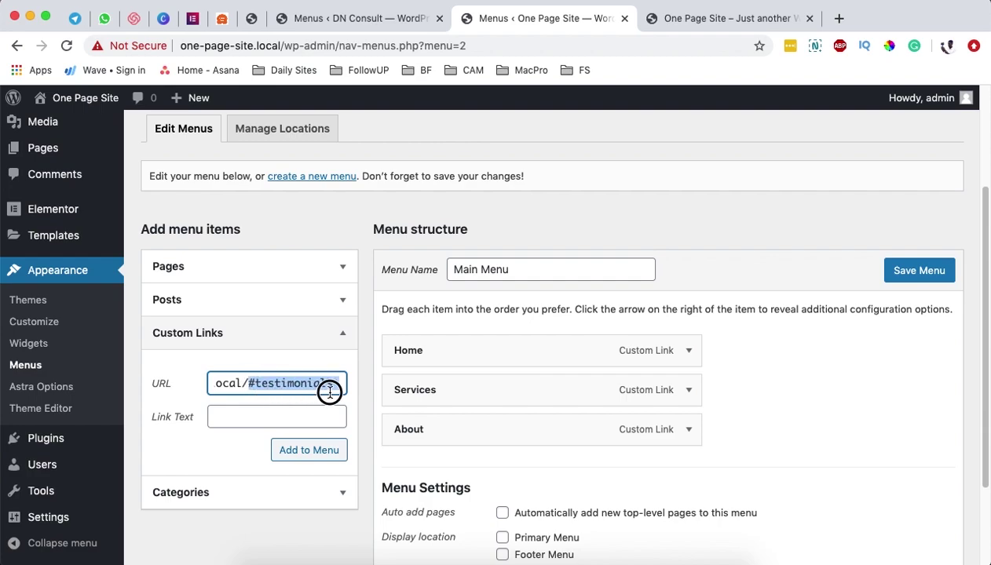
{"action": "left_click", "coordinate": [283, 416]}
{"action": "type", "text": "Te"}
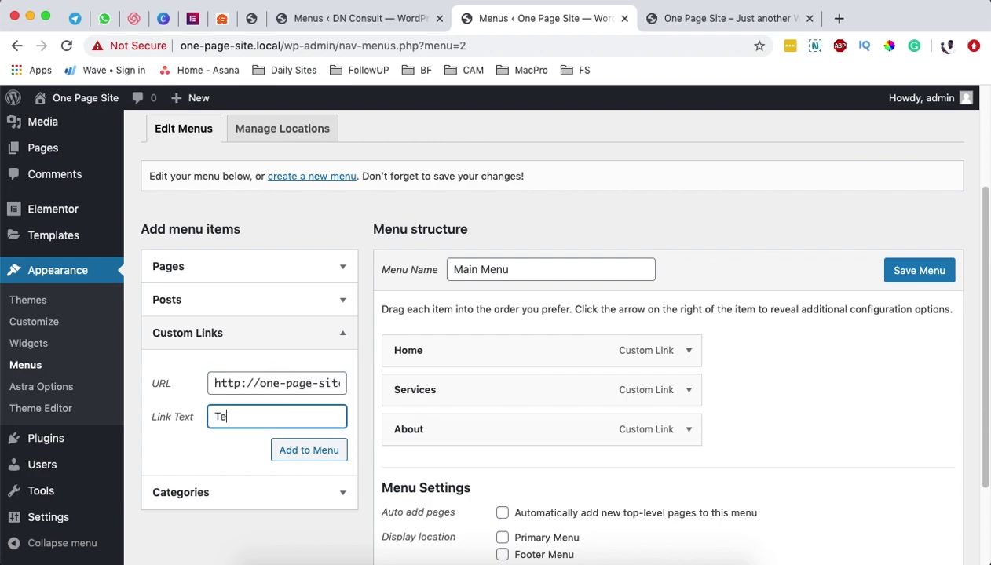
{"action": "type", "text": "stimonials"}
{"action": "left_click", "coordinate": [322, 452]}
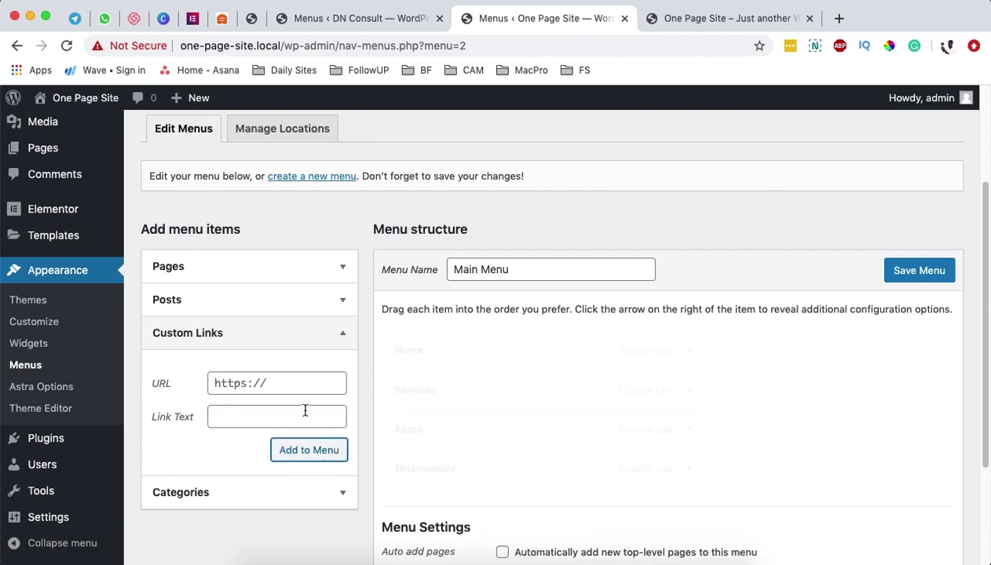
{"action": "left_click", "coordinate": [282, 385]}
{"action": "type", "text": "http://one-page-site.local/"}
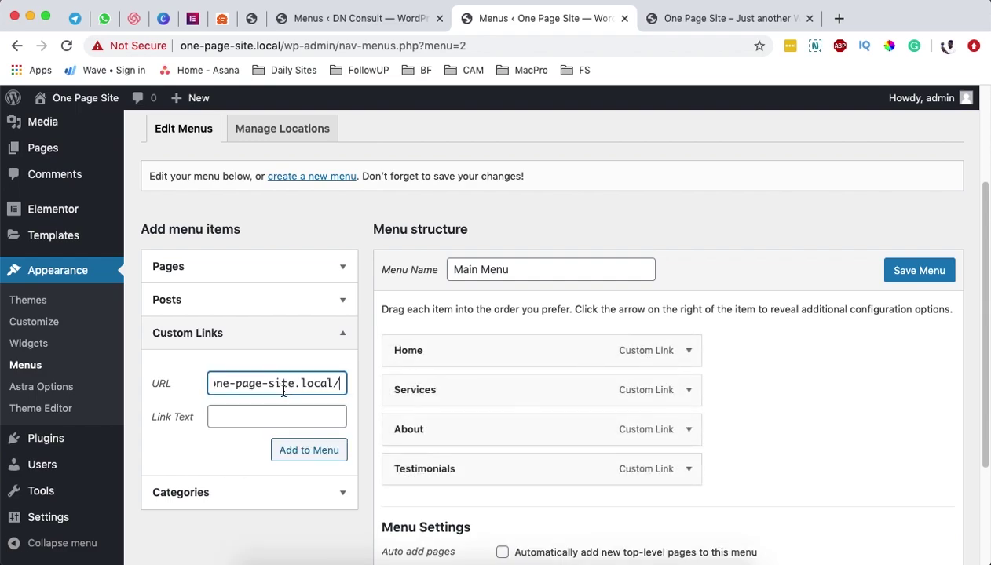
{"action": "type", "text": "#co"}
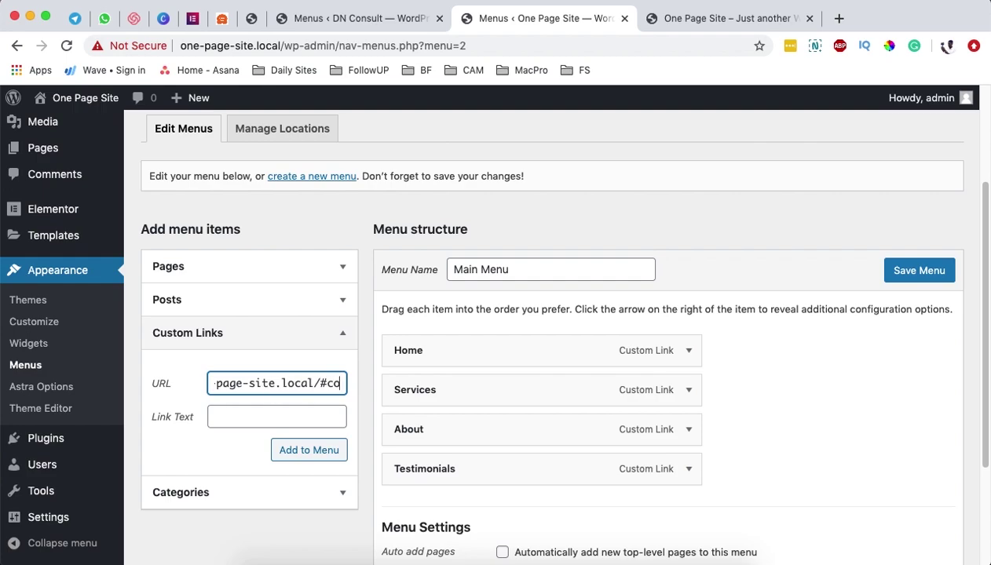
{"action": "type", "text": "ntact"}
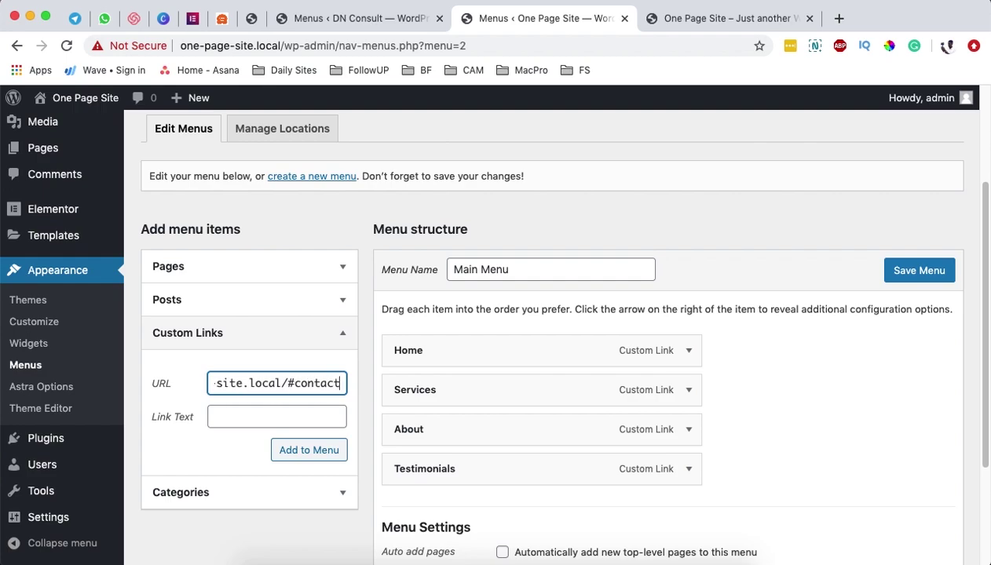
{"action": "left_click", "coordinate": [265, 415]}
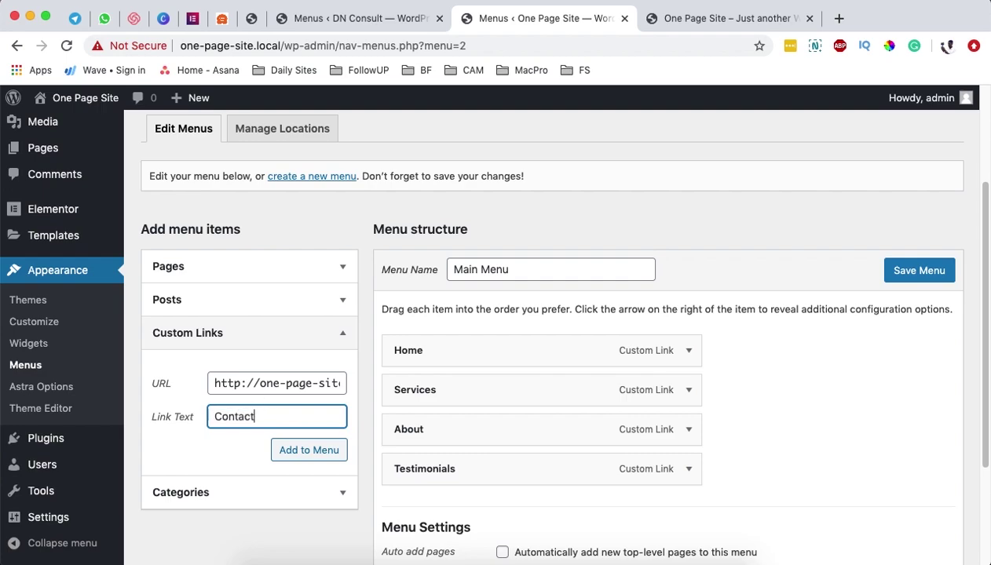
{"action": "left_click", "coordinate": [323, 449]}
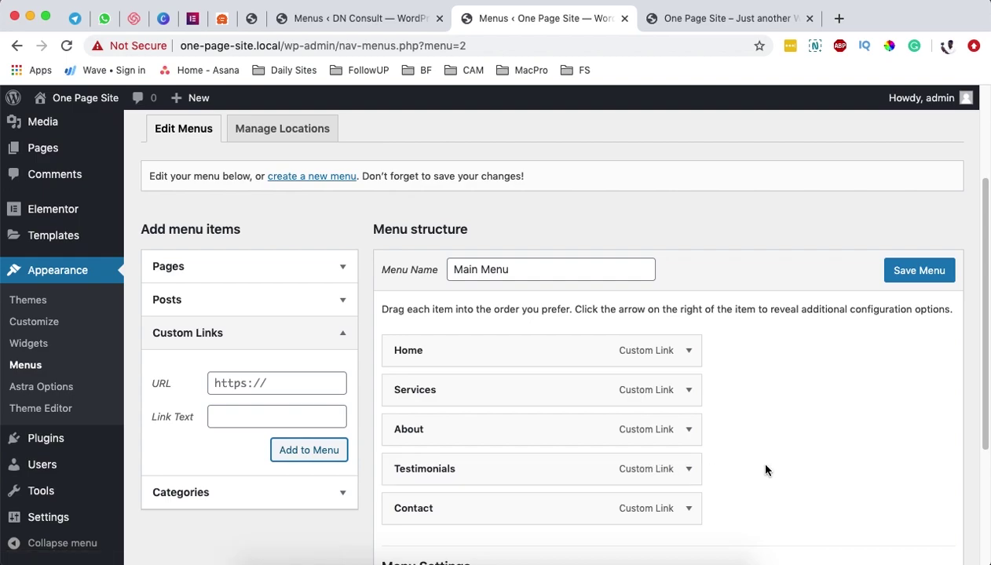
- Assign the Main Menu to the Primary Menu display location and save the menu
{"action": "scroll", "coordinate": [785, 439], "scroll_direction": "down", "scroll_amount": 1}
{"action": "scroll", "coordinate": [907, 331], "scroll_direction": "down", "scroll_amount": 3}
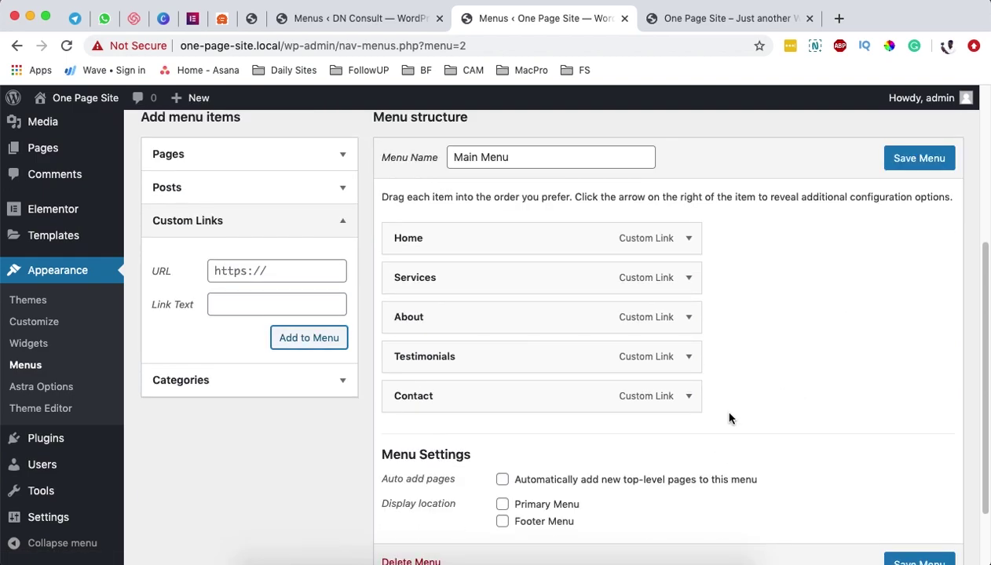
{"action": "left_click", "coordinate": [502, 505]}
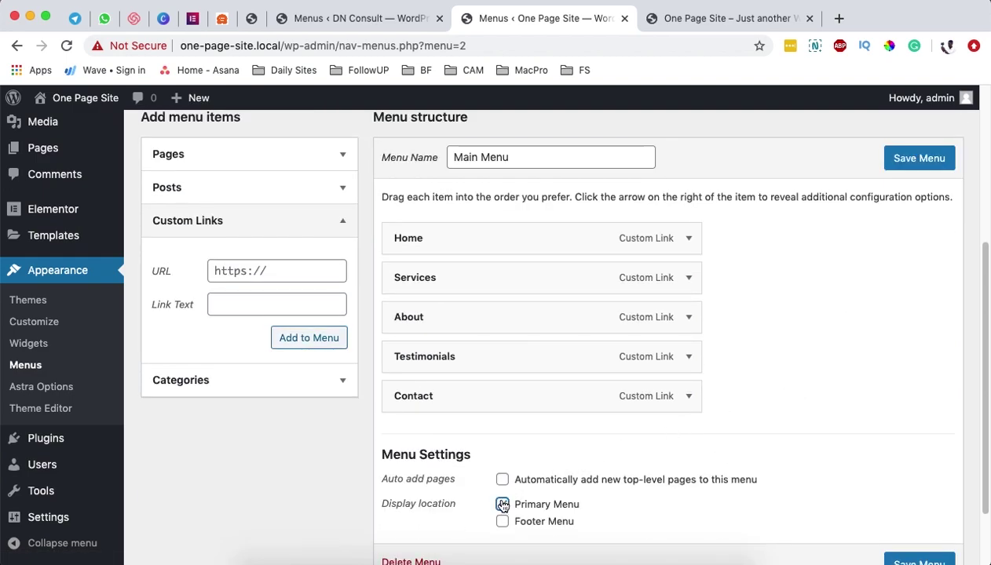
{"action": "left_click", "coordinate": [913, 160]}
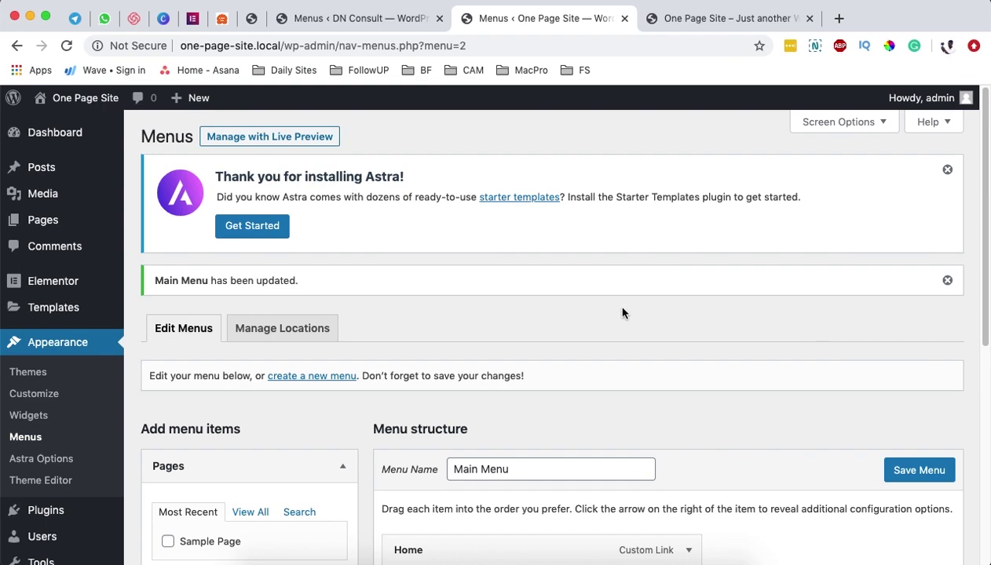
- Open the theme customizer's header site identity settings and upload new Pak_State.png as the site logo
{"action": "left_click", "coordinate": [36, 393]}
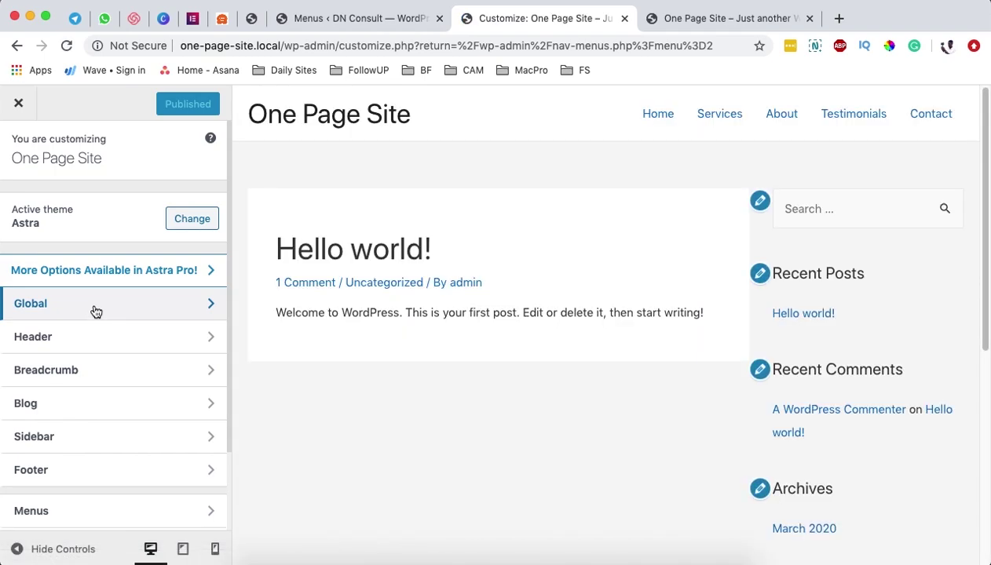
{"action": "left_click", "coordinate": [73, 337]}
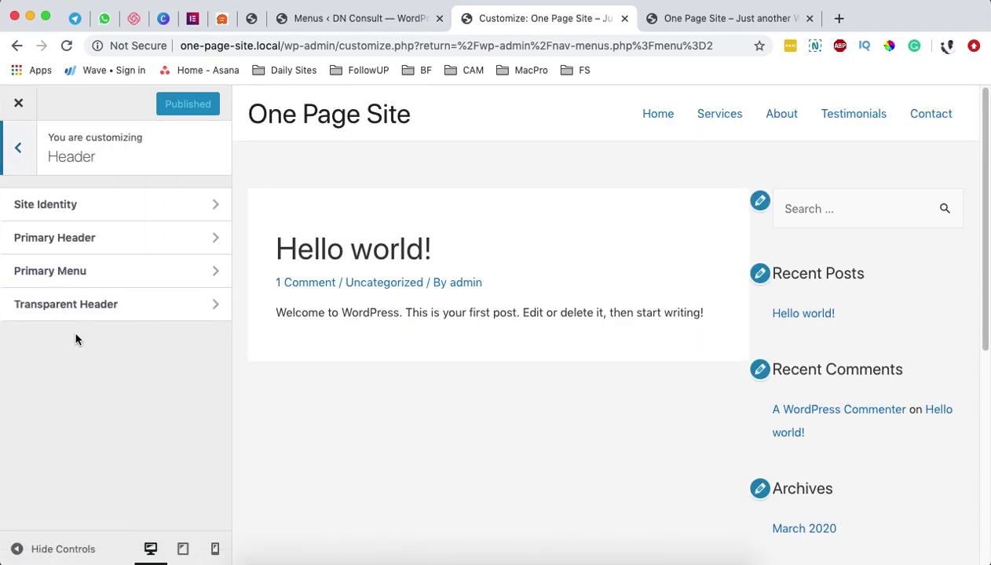
{"action": "left_click", "coordinate": [84, 206]}
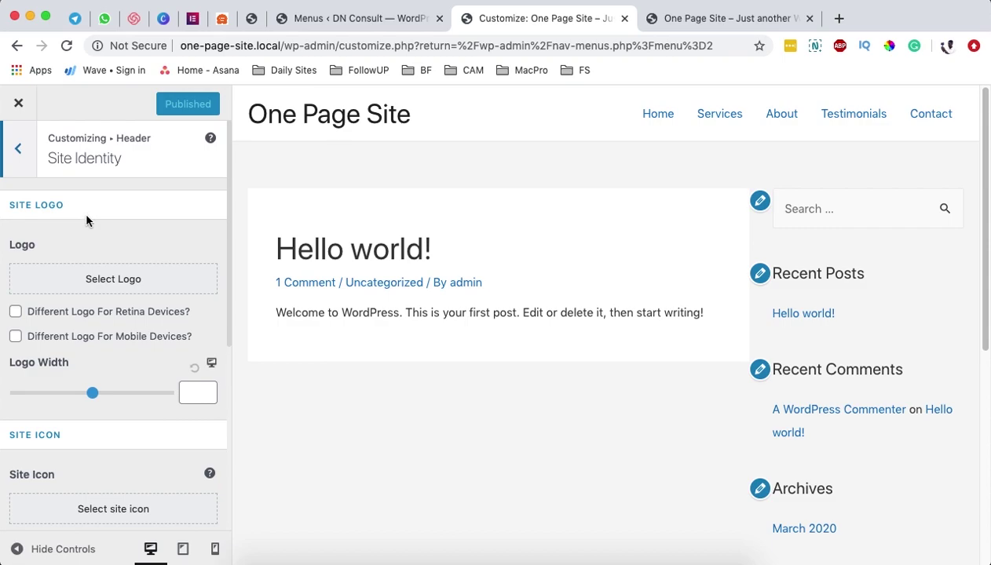
{"action": "left_click", "coordinate": [100, 280]}
{"action": "left_click", "coordinate": [497, 355]}
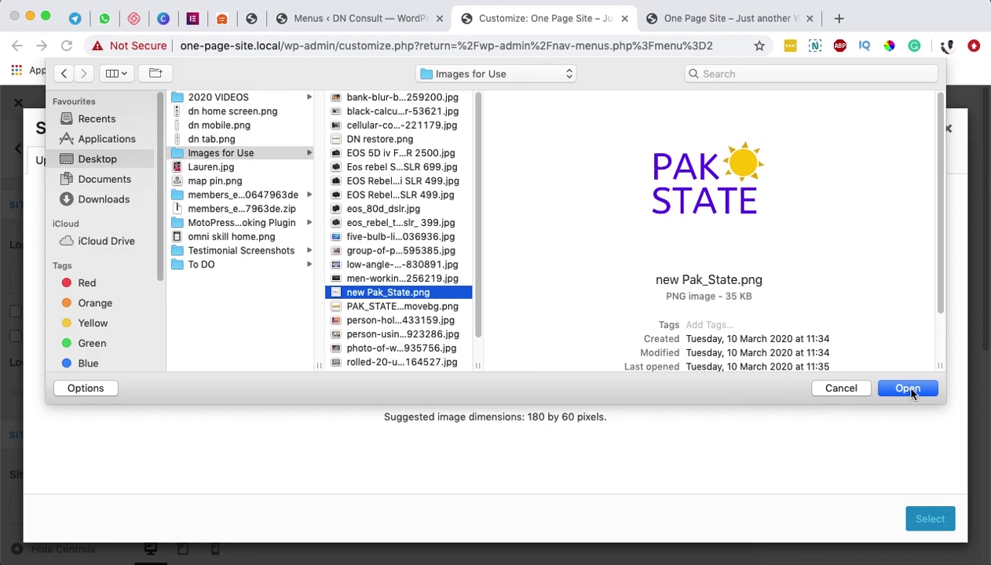
{"action": "left_click", "coordinate": [909, 391]}
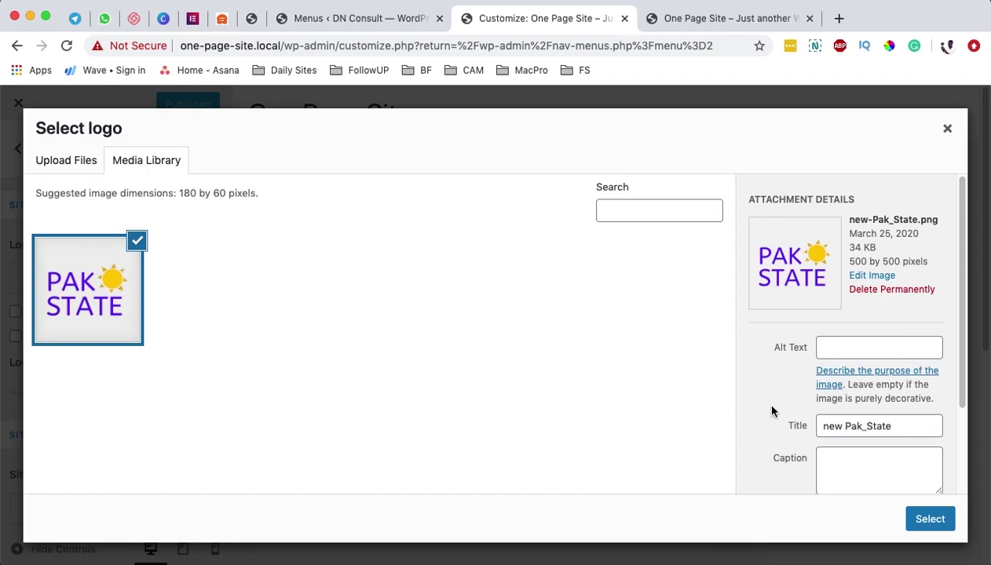
{"action": "scroll", "coordinate": [771, 410], "scroll_direction": "down", "scroll_amount": 2}
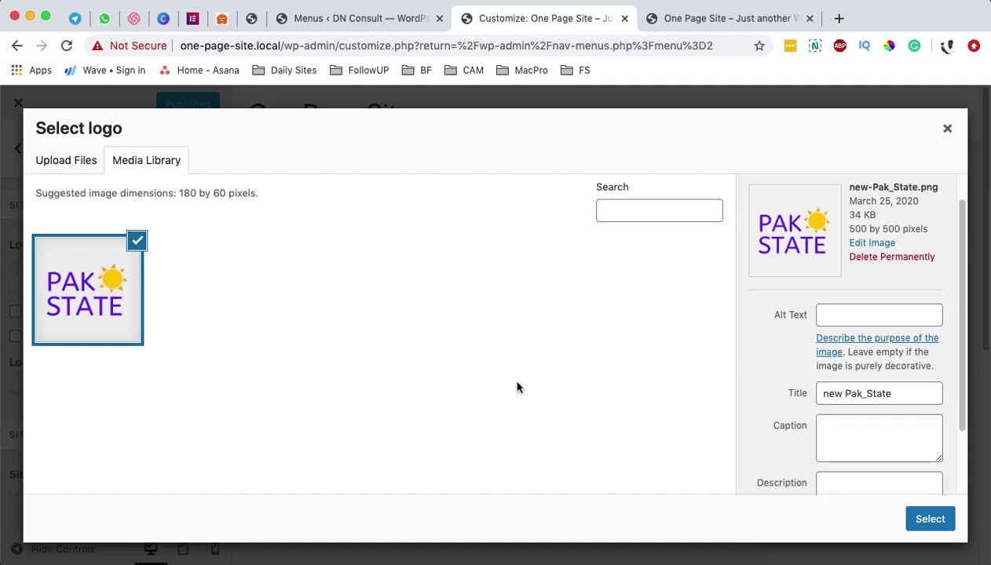
{"action": "left_click", "coordinate": [933, 525]}
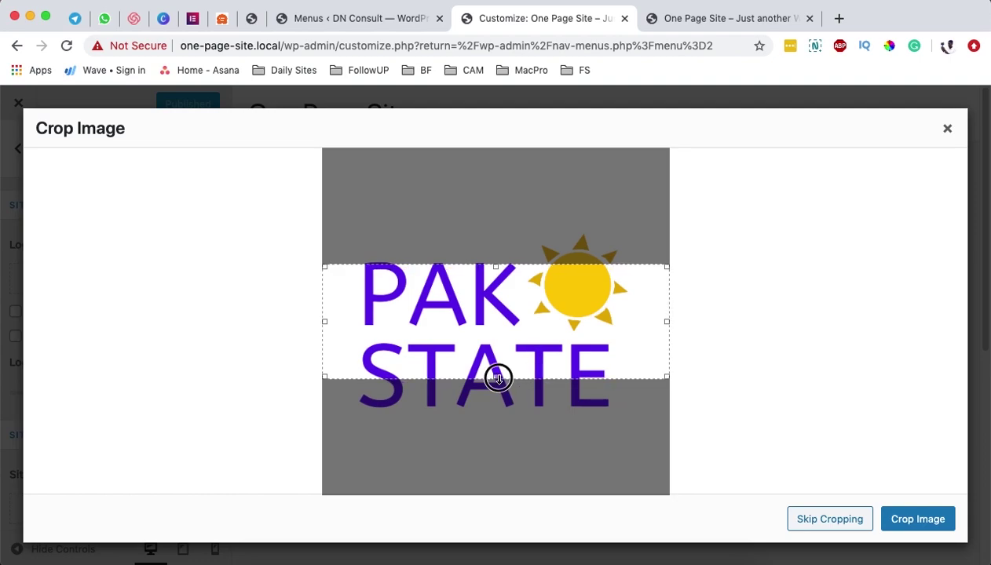
- Extend the logo's crop area upward and downward to include the full PAK STATE lettering and sun, and crop the image
{"action": "left_click_drag", "start_coordinate": [498, 379], "coordinate": [490, 415]}
{"action": "left_click_drag", "start_coordinate": [496, 266], "coordinate": [497, 231]}
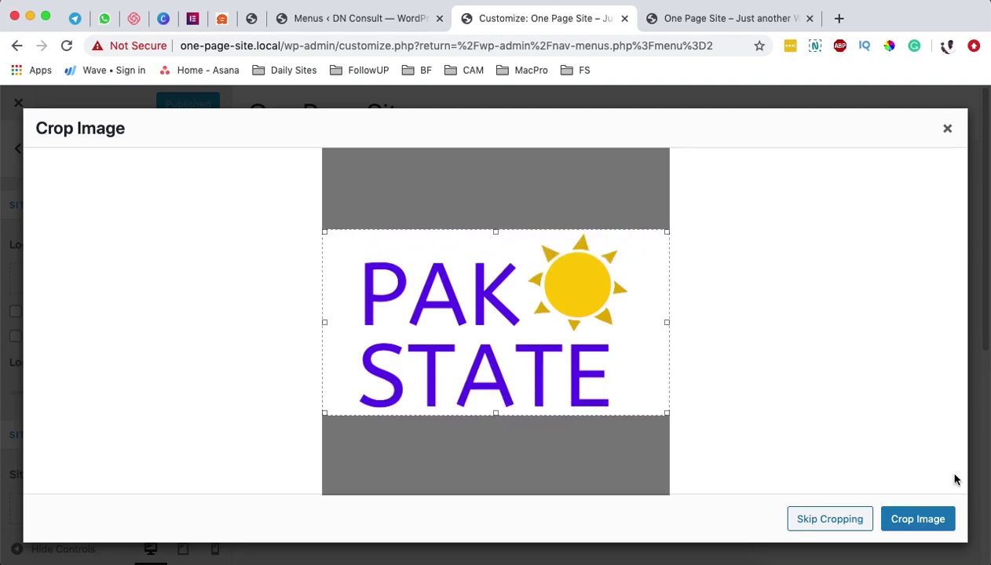
{"action": "left_click", "coordinate": [928, 519]}
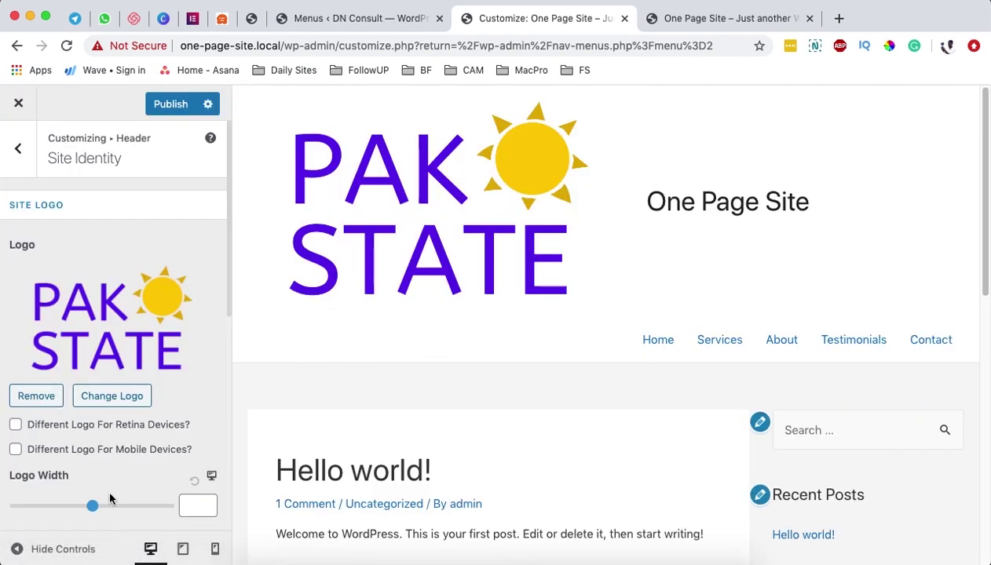
- Set the logo width to 170
{"action": "scroll", "coordinate": [109, 499], "scroll_direction": "down", "scroll_amount": 1}
{"action": "left_click_drag", "start_coordinate": [92, 482], "coordinate": [58, 487]}
{"action": "double_click", "coordinate": [190, 481]}
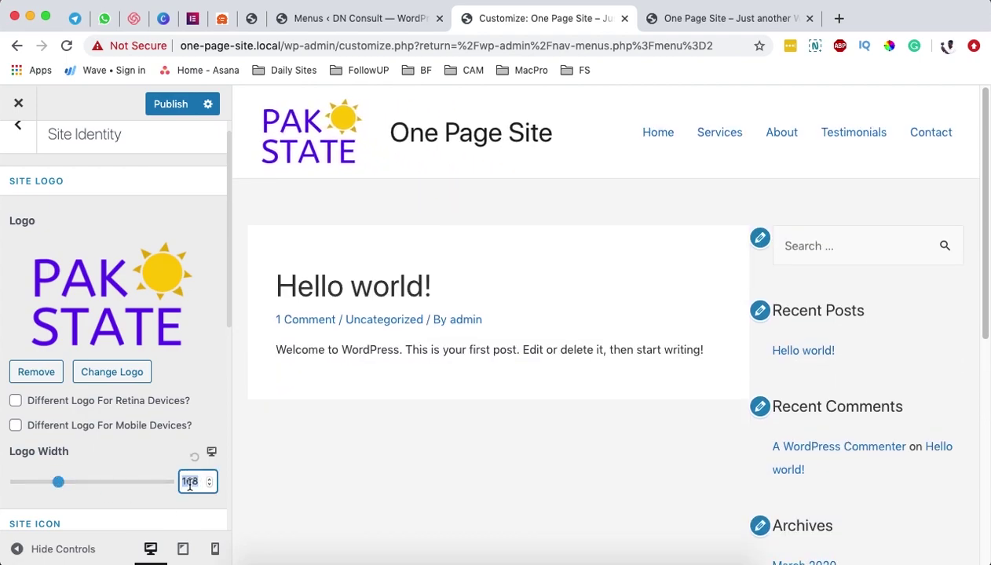
{"action": "type", "text": "170"}
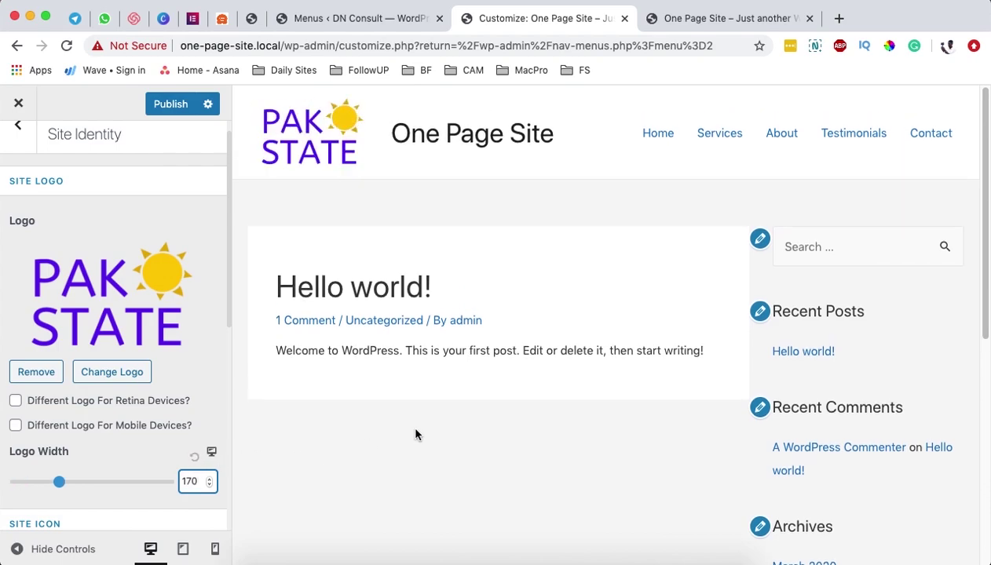
- Turn off the display of the site title beside the logo and leave the site identity settings
{"action": "scroll", "coordinate": [174, 407], "scroll_direction": "down", "scroll_amount": 5}
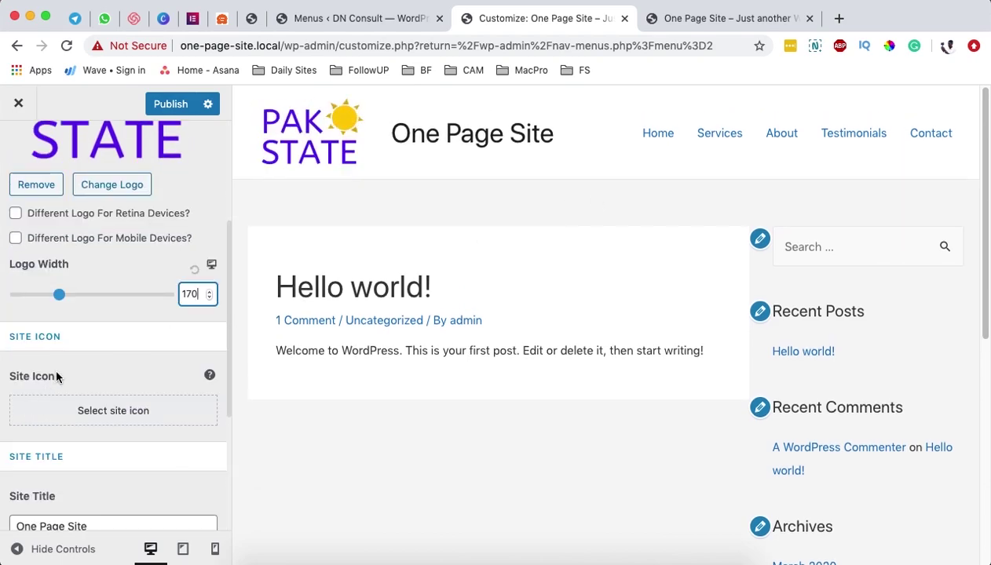
{"action": "scroll", "coordinate": [86, 373], "scroll_direction": "down", "scroll_amount": 3}
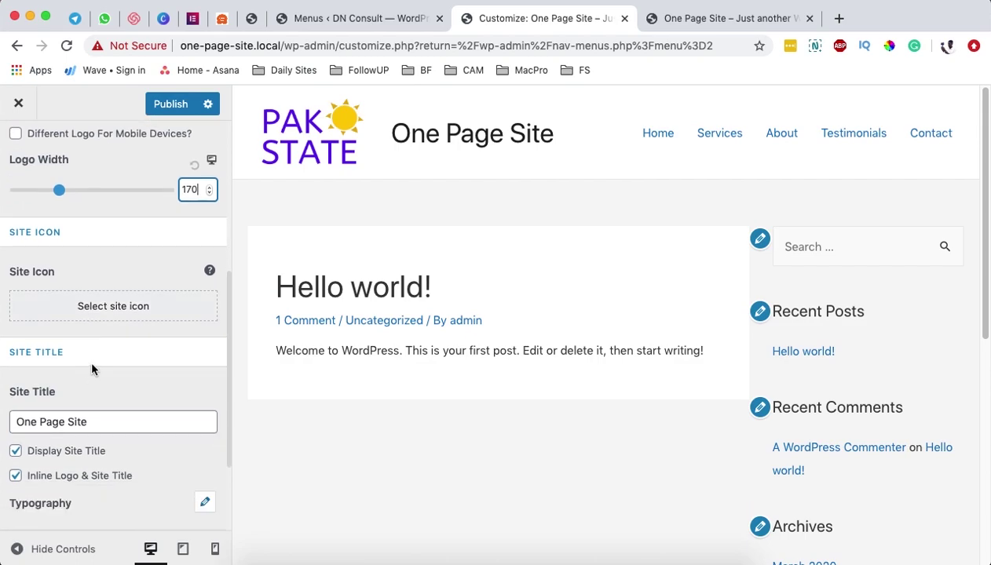
{"action": "left_click", "coordinate": [15, 451]}
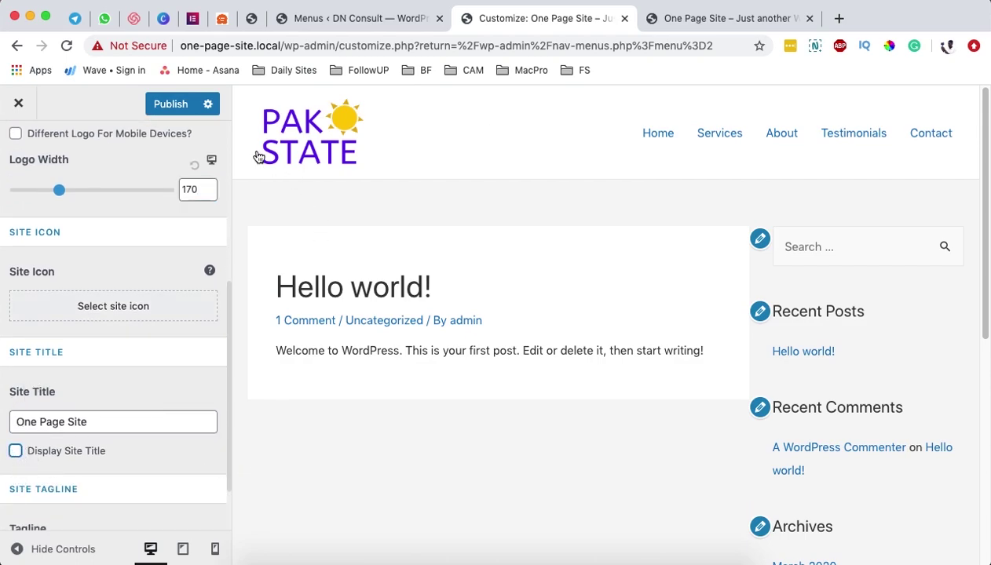
{"action": "scroll", "coordinate": [204, 428], "scroll_direction": "down", "scroll_amount": 2}
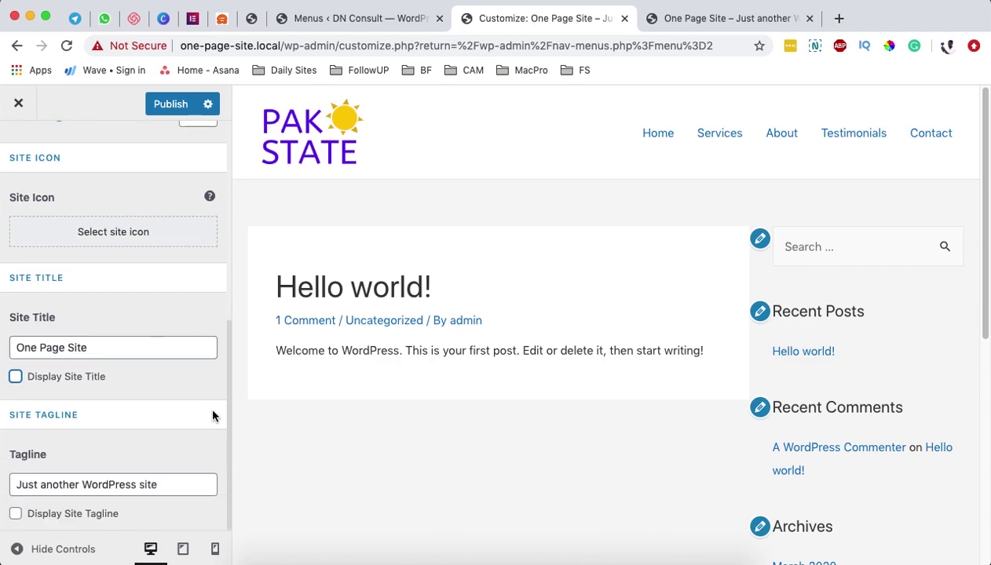
{"action": "scroll", "coordinate": [165, 263], "scroll_direction": "up", "scroll_amount": 8}
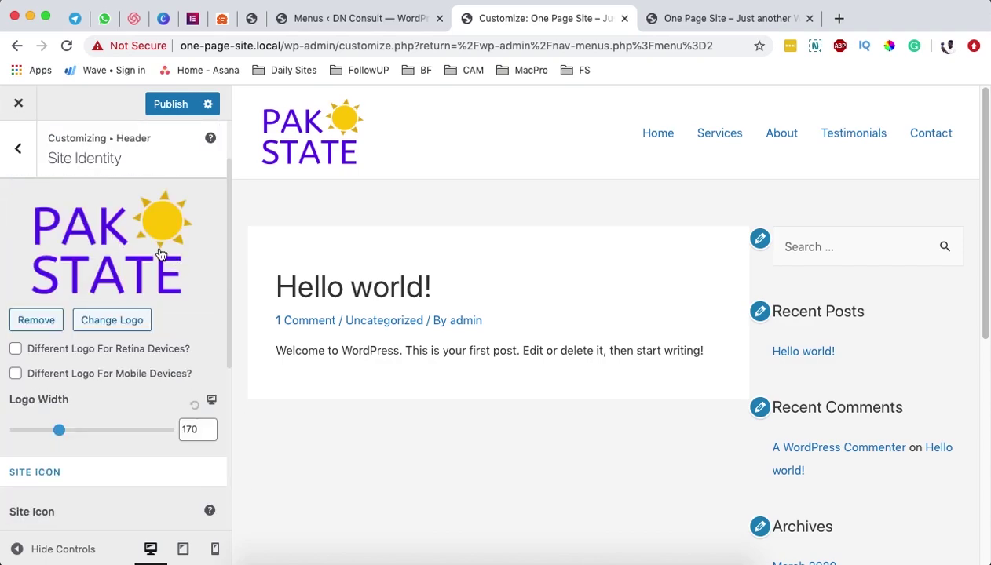
{"action": "left_click", "coordinate": [25, 157]}
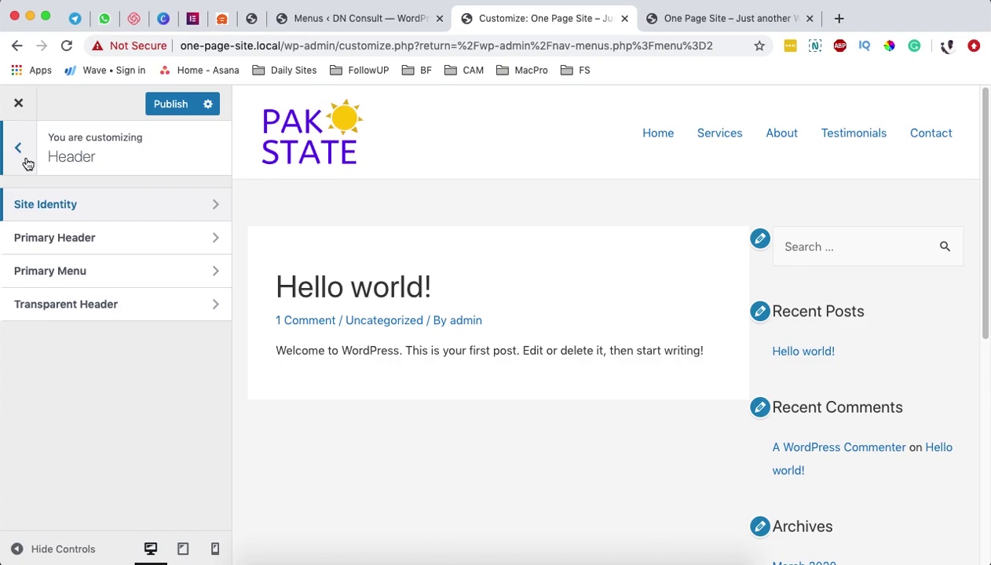
- Review the Primary Header's layout, width, border and mobile header options, checking the site in the mobile preview
{"action": "left_click", "coordinate": [59, 237]}
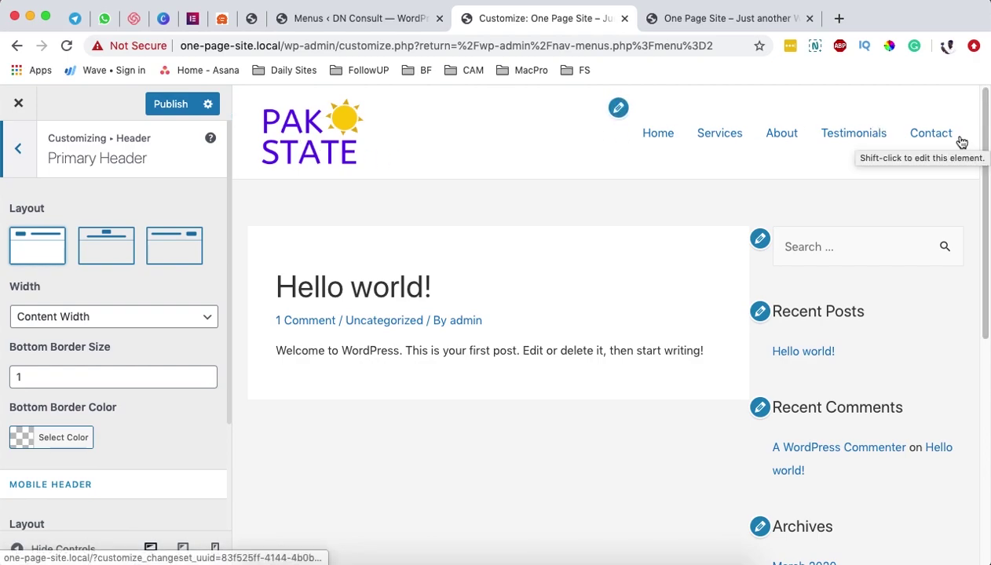
{"action": "left_click", "coordinate": [81, 318]}
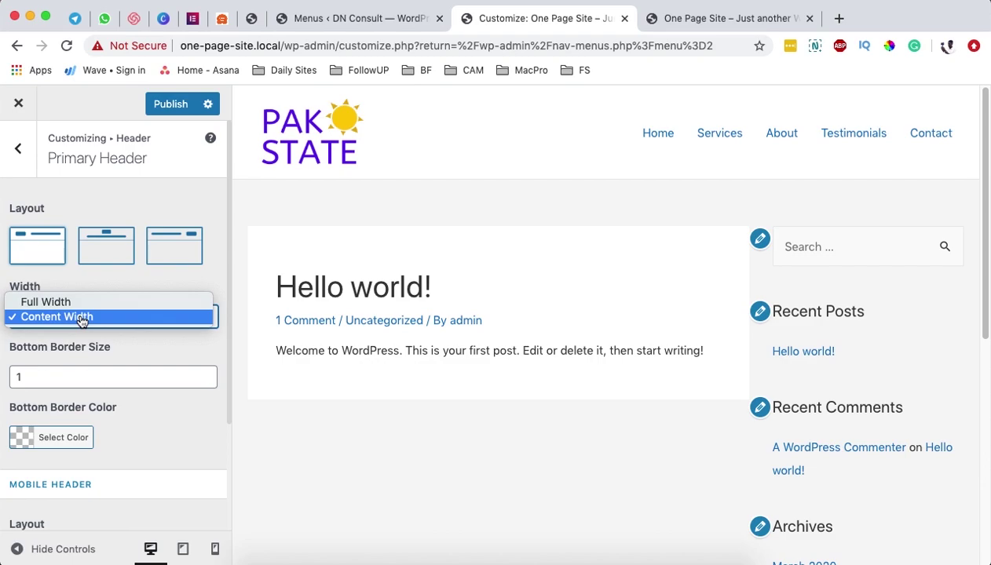
{"action": "left_click", "coordinate": [83, 319]}
{"action": "scroll", "coordinate": [169, 342], "scroll_direction": "down", "scroll_amount": 4}
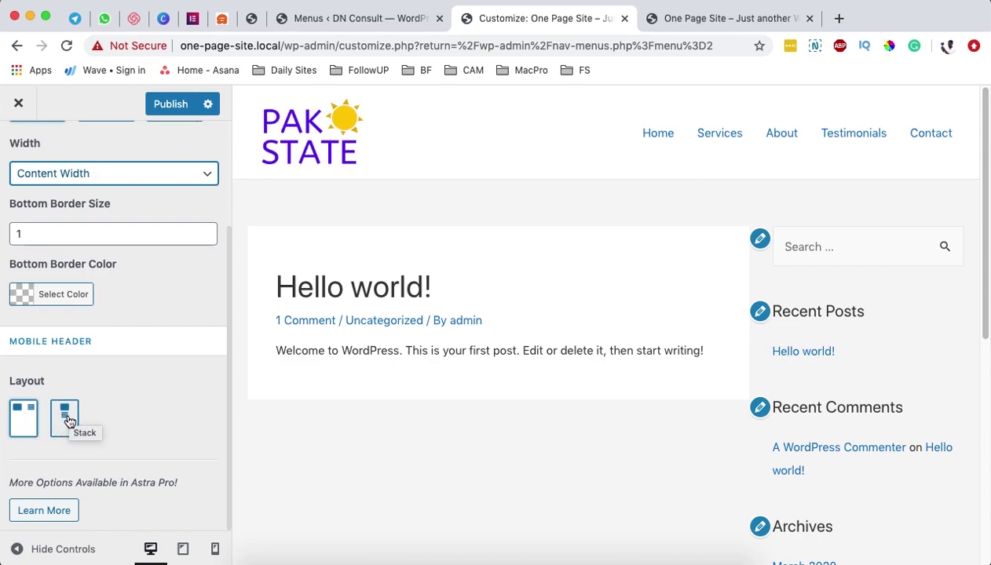
{"action": "left_click", "coordinate": [214, 548]}
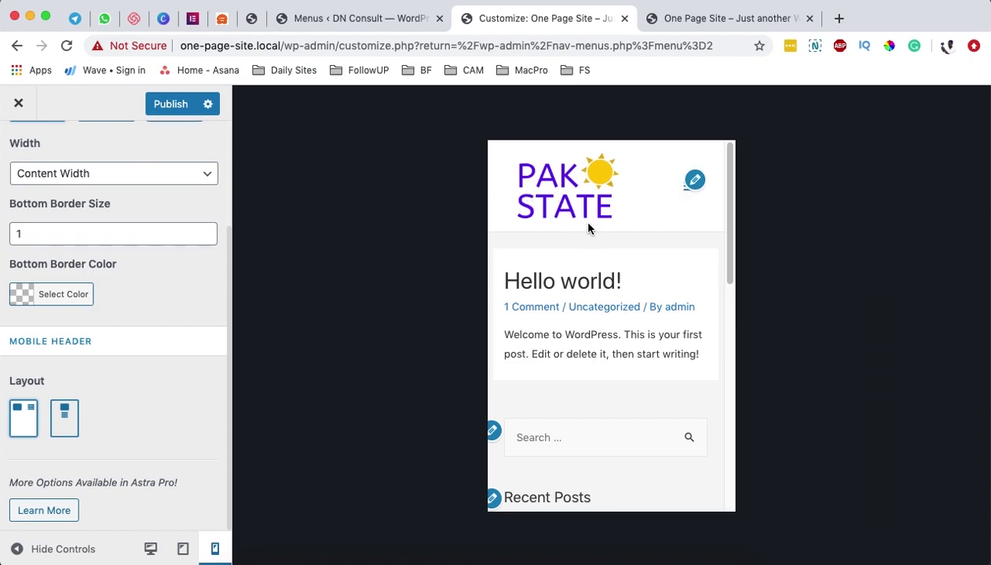
{"action": "scroll", "coordinate": [108, 263], "scroll_direction": "up", "scroll_amount": 4}
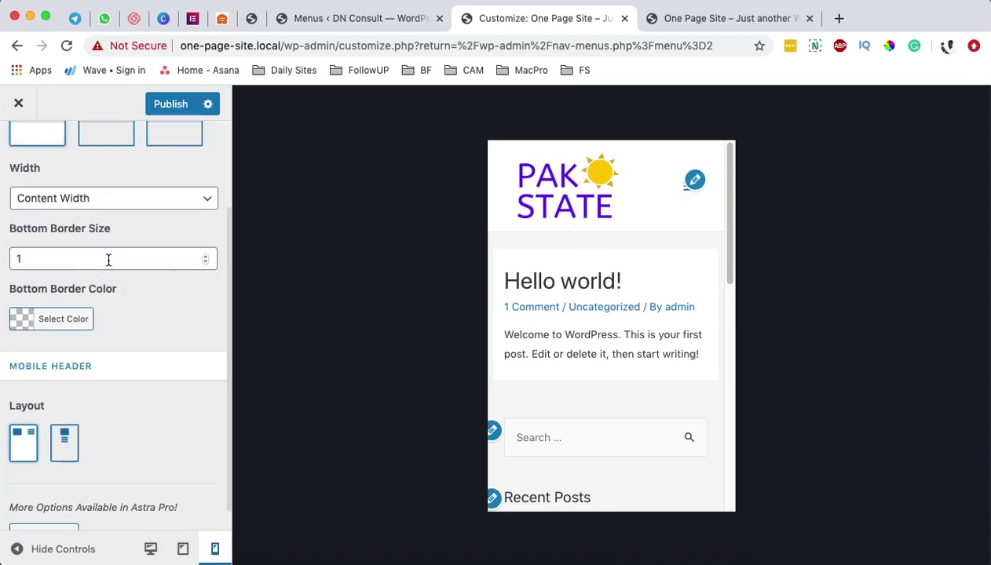
{"action": "scroll", "coordinate": [110, 266], "scroll_direction": "down", "scroll_amount": 3}
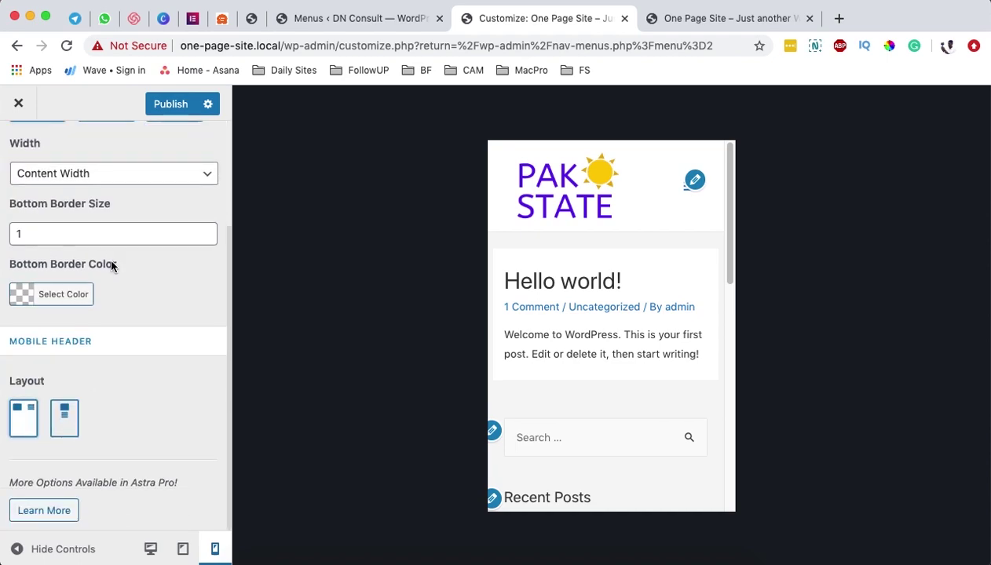
{"action": "scroll", "coordinate": [111, 262], "scroll_direction": "up", "scroll_amount": 3}
{"action": "scroll", "coordinate": [134, 346], "scroll_direction": "down", "scroll_amount": 4}
{"action": "left_click", "coordinate": [151, 550]}
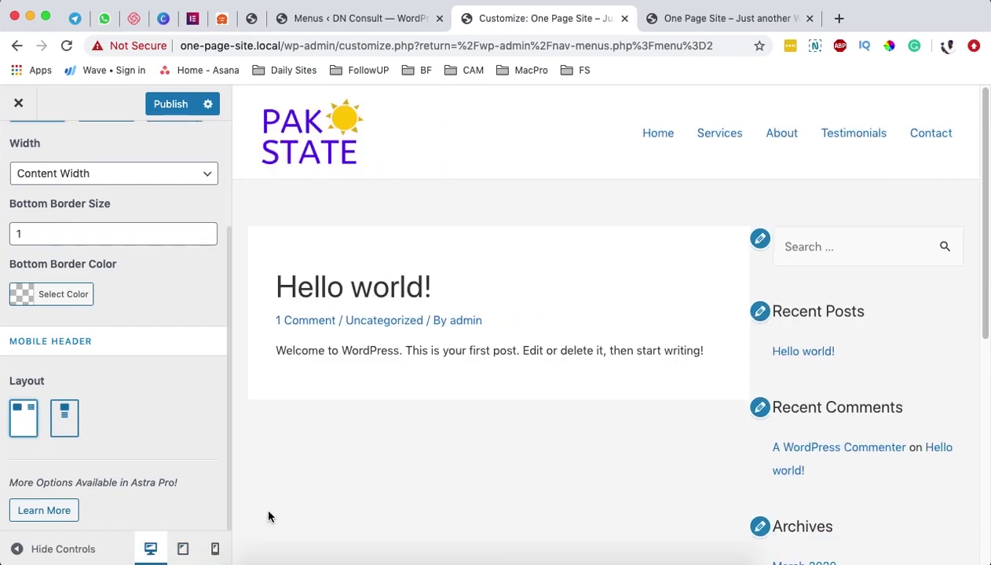
{"action": "scroll", "coordinate": [139, 336], "scroll_direction": "up", "scroll_amount": 3}
{"action": "scroll", "coordinate": [79, 259], "scroll_direction": "down", "scroll_amount": 3}
{"action": "scroll", "coordinate": [32, 169], "scroll_direction": "up", "scroll_amount": 4}
{"action": "left_click", "coordinate": [22, 146]}
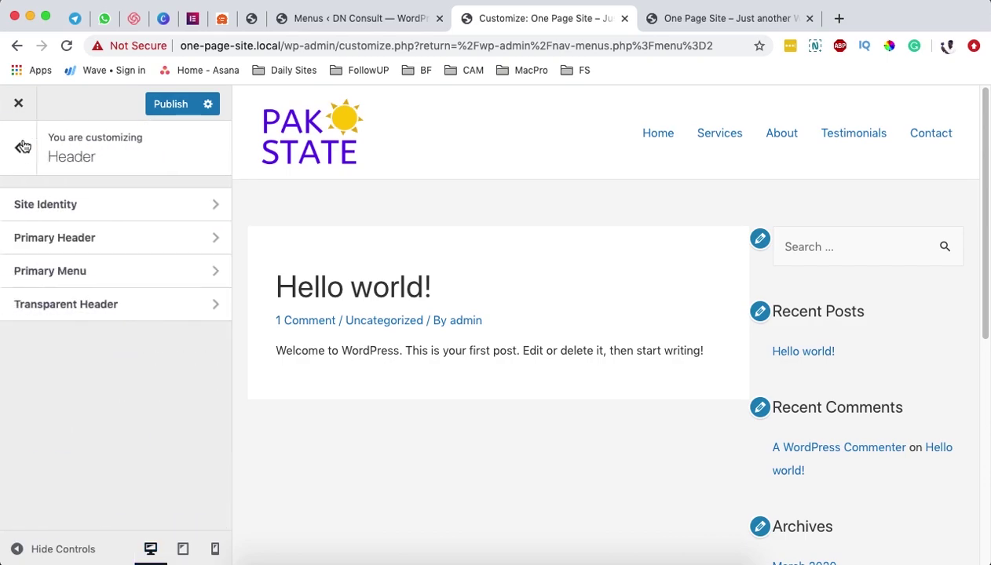
- Set the last item in the Primary Menu to Search and try the search icon in the preview
{"action": "left_click", "coordinate": [58, 275]}
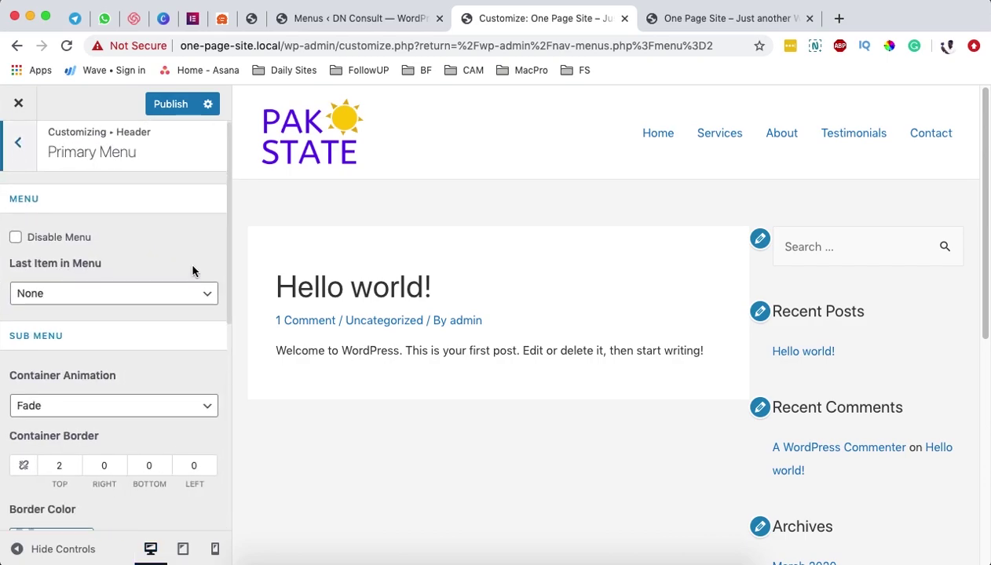
{"action": "scroll", "coordinate": [193, 269], "scroll_direction": "down", "scroll_amount": 1}
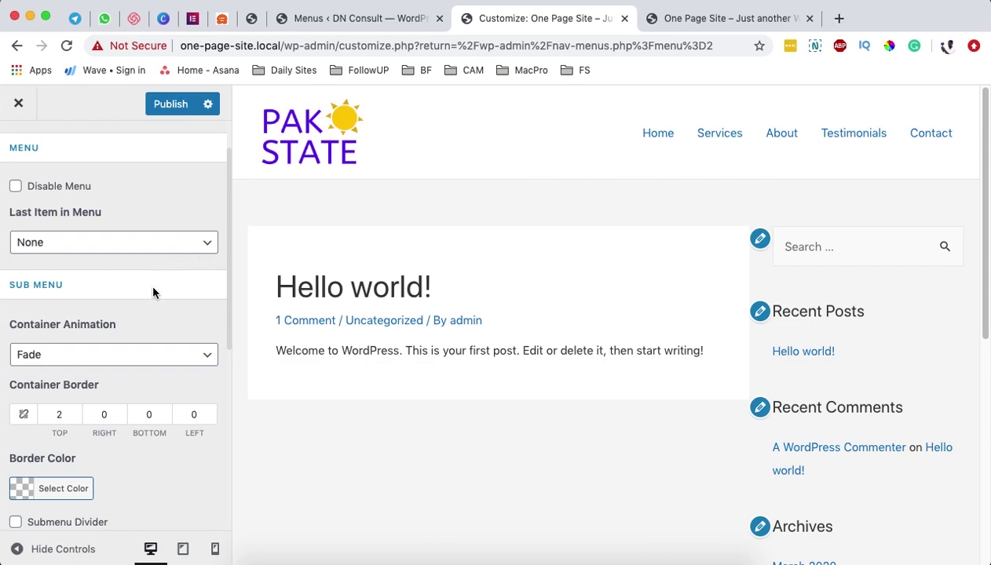
{"action": "left_click", "coordinate": [122, 245]}
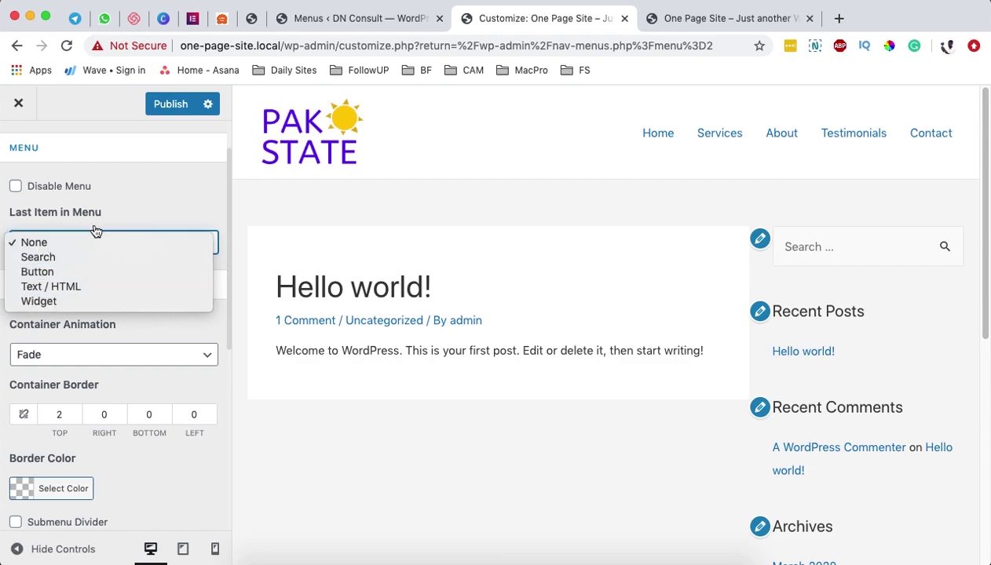
{"action": "left_click", "coordinate": [93, 258]}
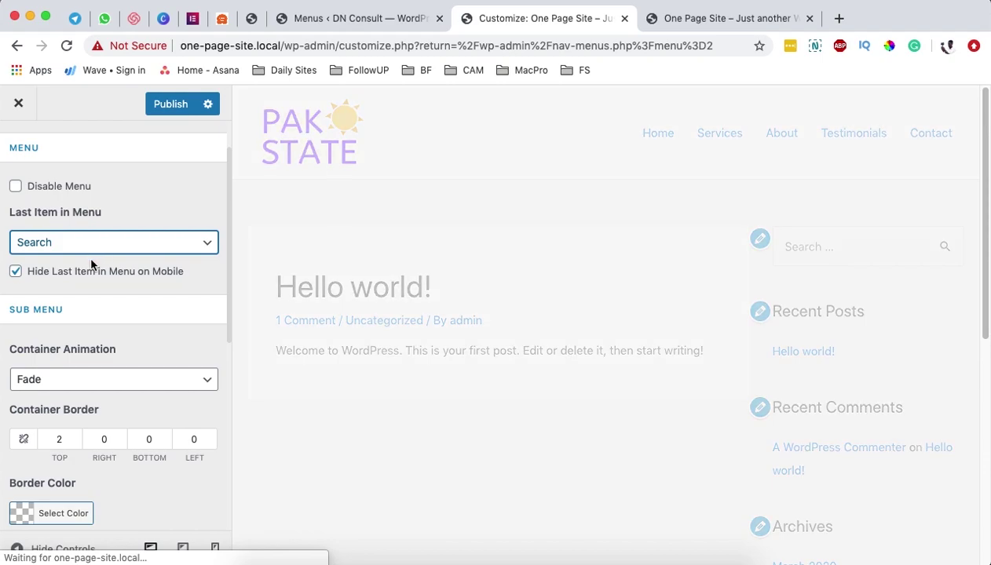
{"action": "left_click", "coordinate": [946, 134]}
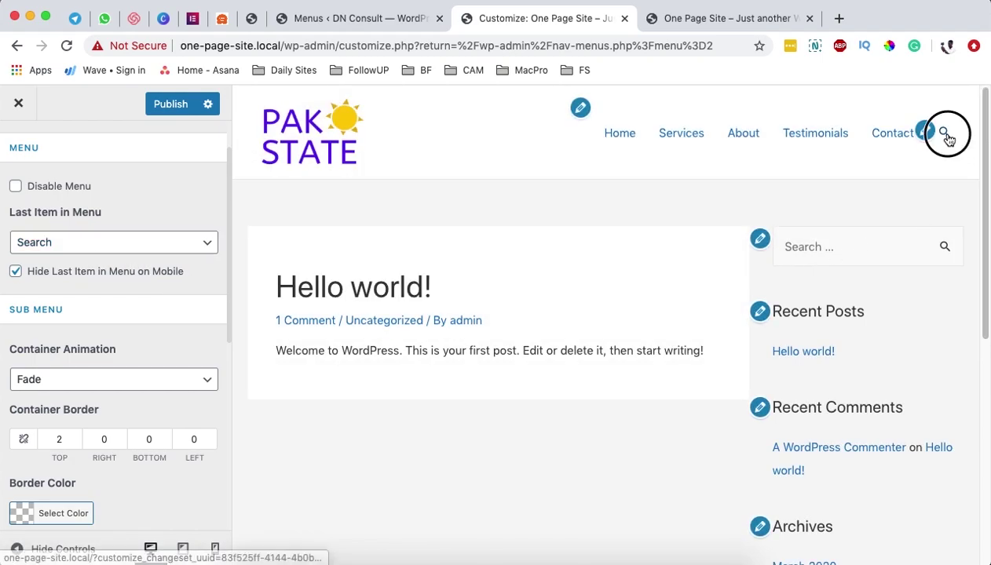
- Stop hiding the menu's last item on mobile, look over the submenu options and leave the Primary Menu settings
{"action": "left_click", "coordinate": [15, 271]}
{"action": "scroll", "coordinate": [124, 293], "scroll_direction": "down", "scroll_amount": 2}
{"action": "scroll", "coordinate": [125, 292], "scroll_direction": "down", "scroll_amount": 3}
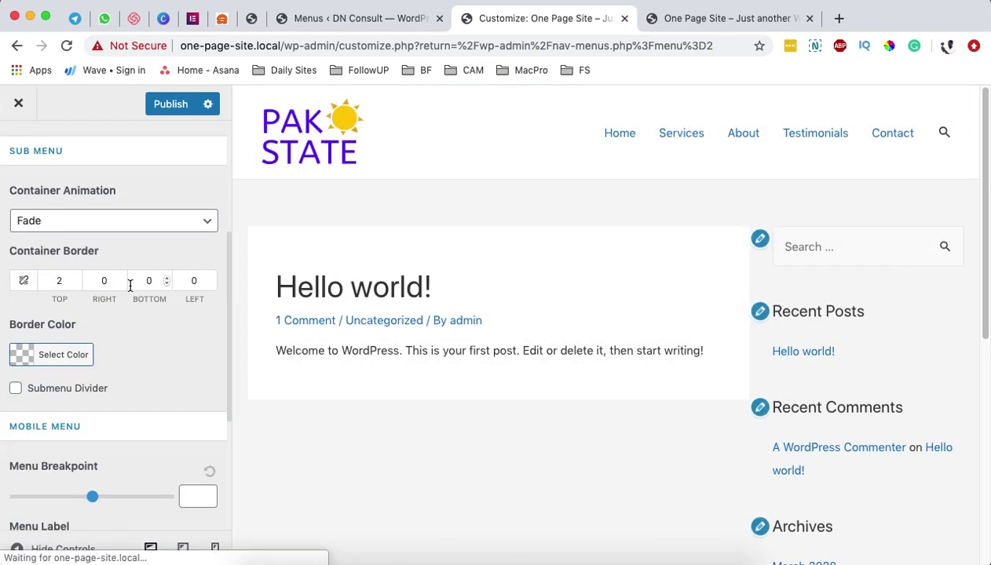
{"action": "scroll", "coordinate": [110, 259], "scroll_direction": "up", "scroll_amount": 5}
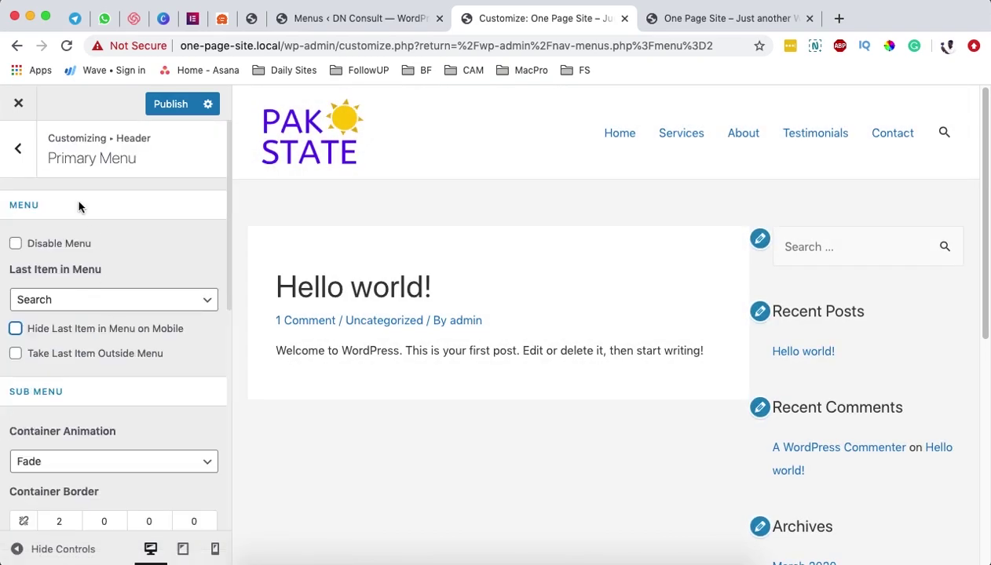
{"action": "left_click", "coordinate": [23, 153]}
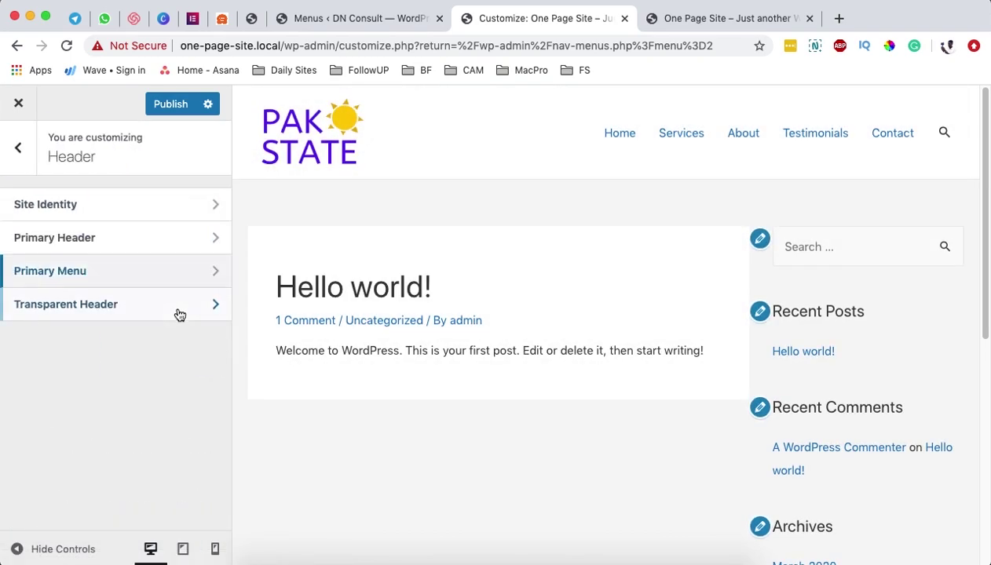
- Enable the transparent header on the complete website
{"action": "left_click", "coordinate": [113, 313]}
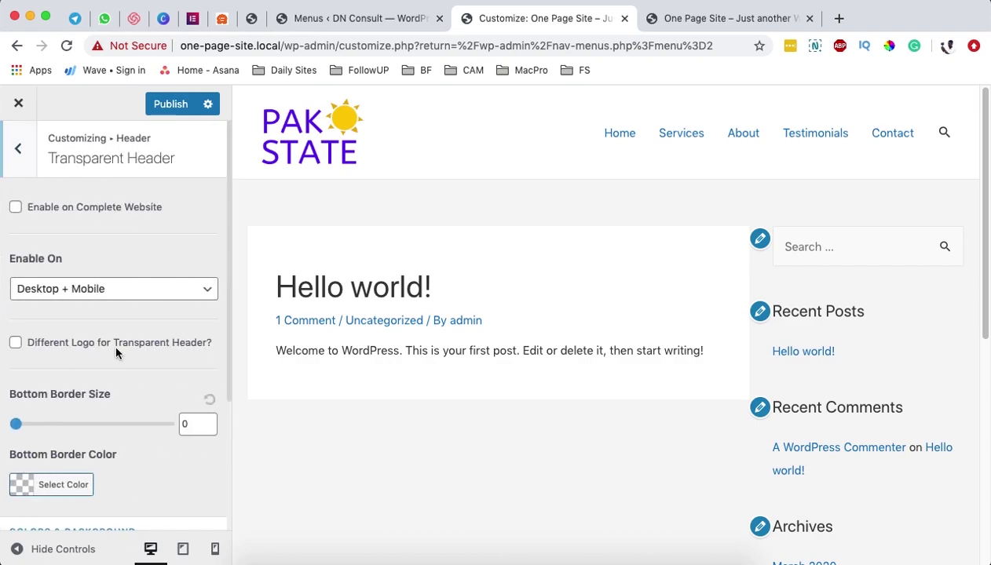
{"action": "left_click", "coordinate": [17, 209]}
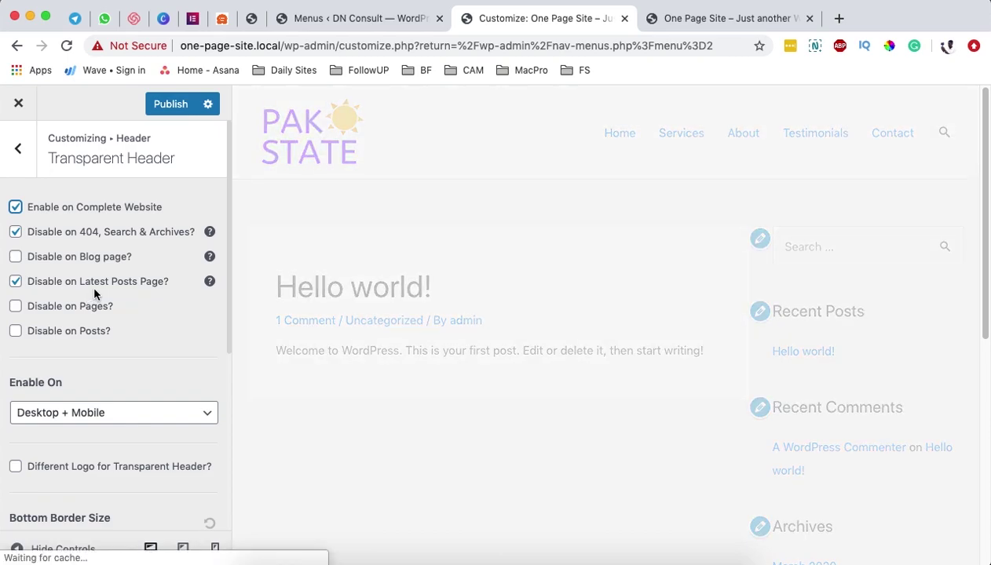
- Review the Transparent Header's bottom border, colour and background overlay options against the page preview
{"action": "scroll", "coordinate": [141, 369], "scroll_direction": "down", "scroll_amount": 6}
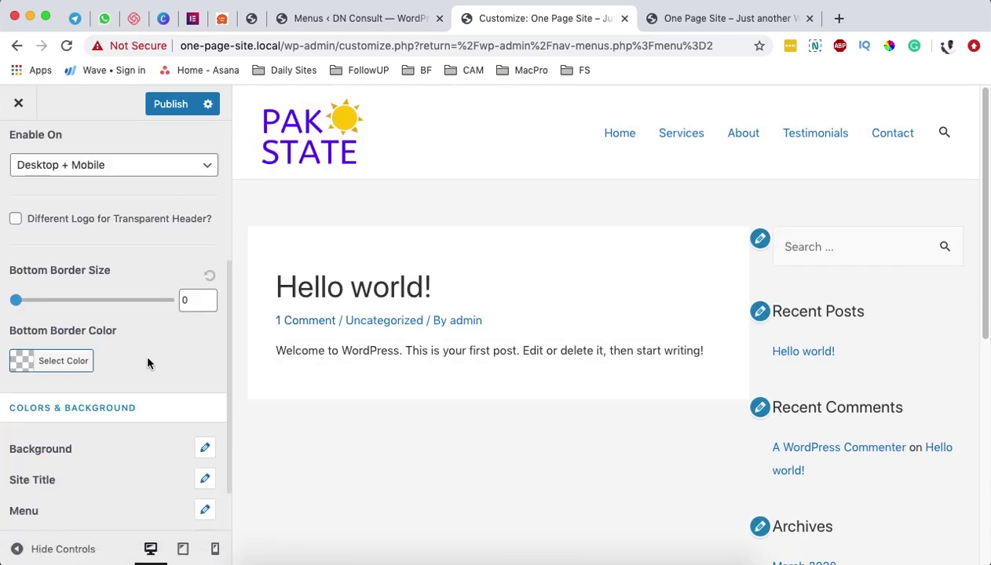
{"action": "scroll", "coordinate": [146, 364], "scroll_direction": "down", "scroll_amount": 2}
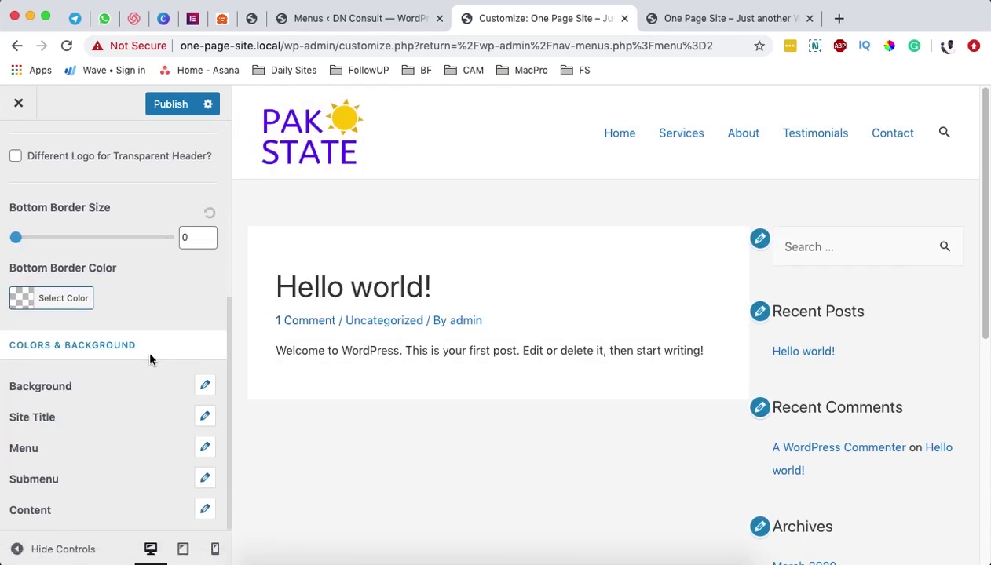
{"action": "left_click", "coordinate": [204, 387]}
{"action": "left_click", "coordinate": [44, 449]}
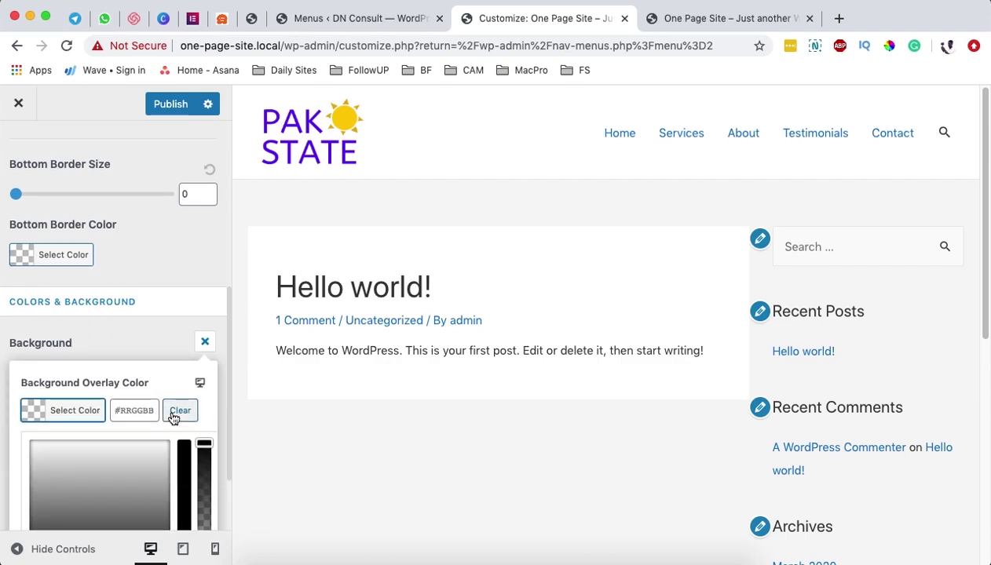
{"action": "left_click", "coordinate": [180, 380]}
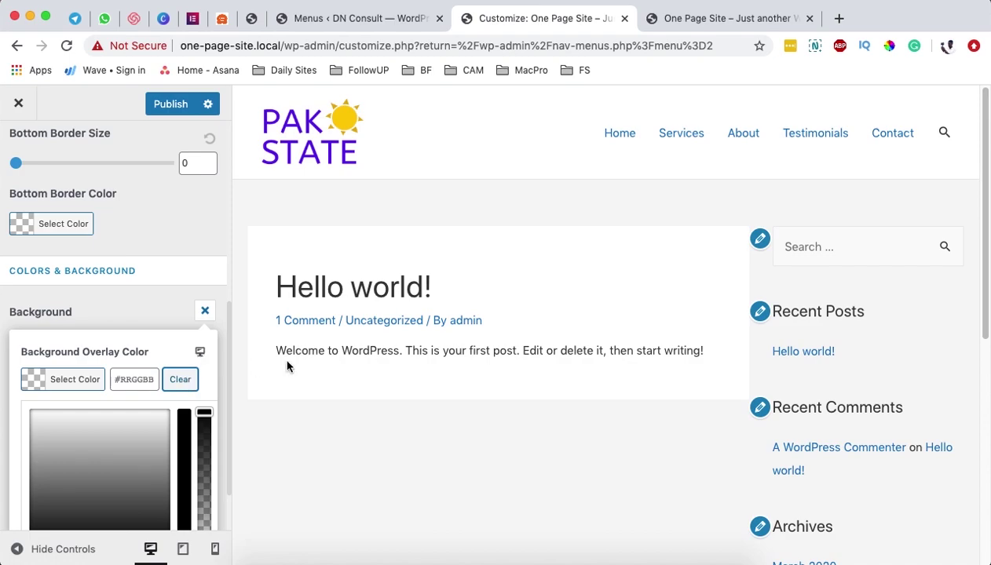
{"action": "scroll", "coordinate": [537, 363], "scroll_direction": "down", "scroll_amount": 10}
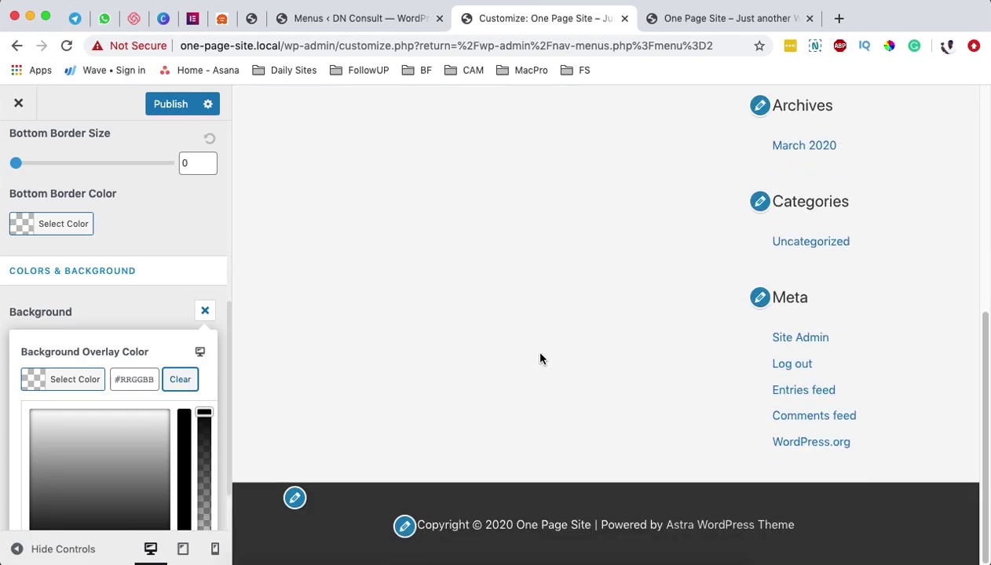
{"action": "scroll", "coordinate": [539, 359], "scroll_direction": "up", "scroll_amount": 10}
{"action": "scroll", "coordinate": [539, 358], "scroll_direction": "down", "scroll_amount": 5}
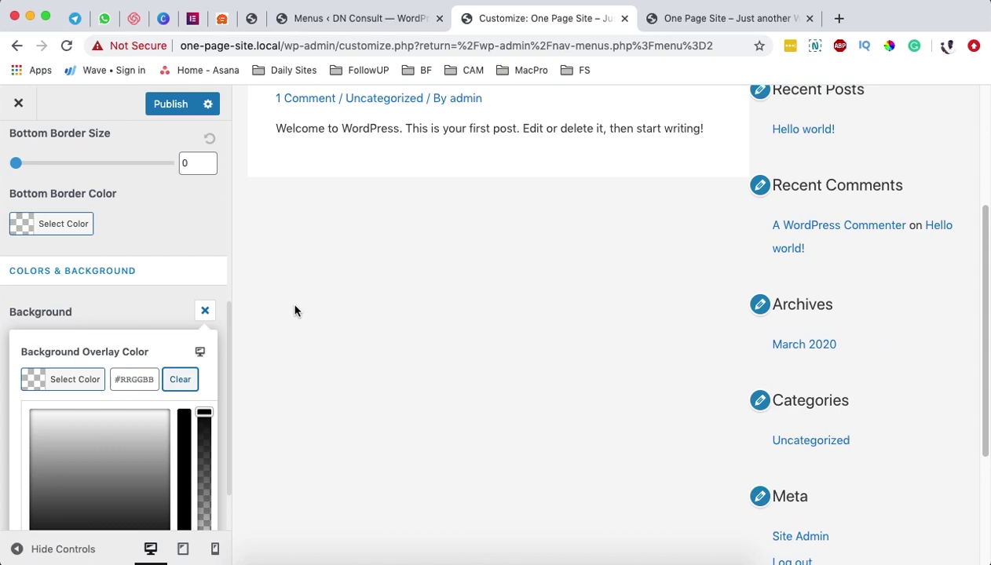
{"action": "left_click", "coordinate": [204, 312]}
{"action": "scroll", "coordinate": [181, 373], "scroll_direction": "down", "scroll_amount": 2}
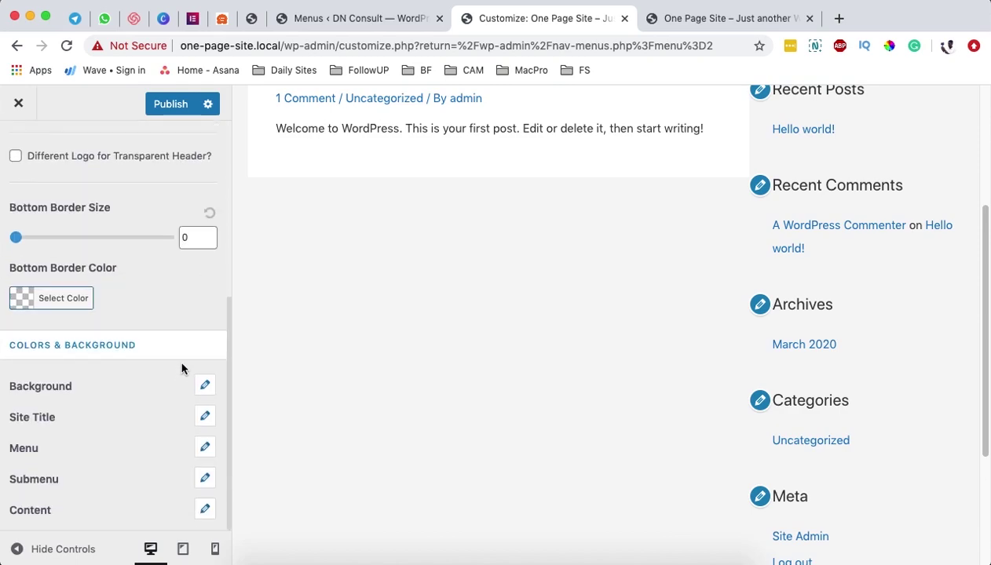
- Turn off the transparent header on the complete website and publish the theme customizations
{"action": "scroll", "coordinate": [92, 263], "scroll_direction": "up", "scroll_amount": 5}
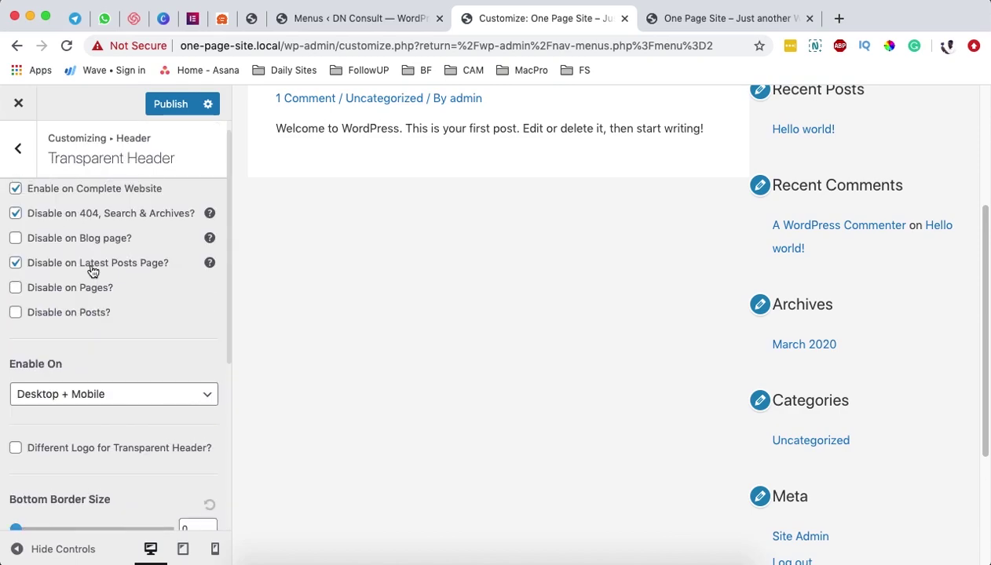
{"action": "scroll", "coordinate": [93, 270], "scroll_direction": "up", "scroll_amount": 1}
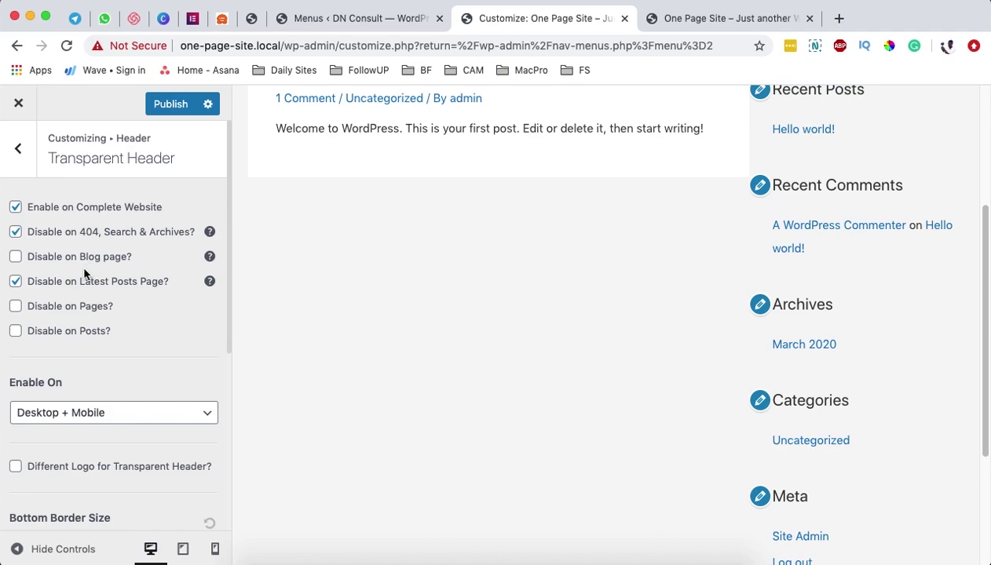
{"action": "left_click", "coordinate": [17, 208]}
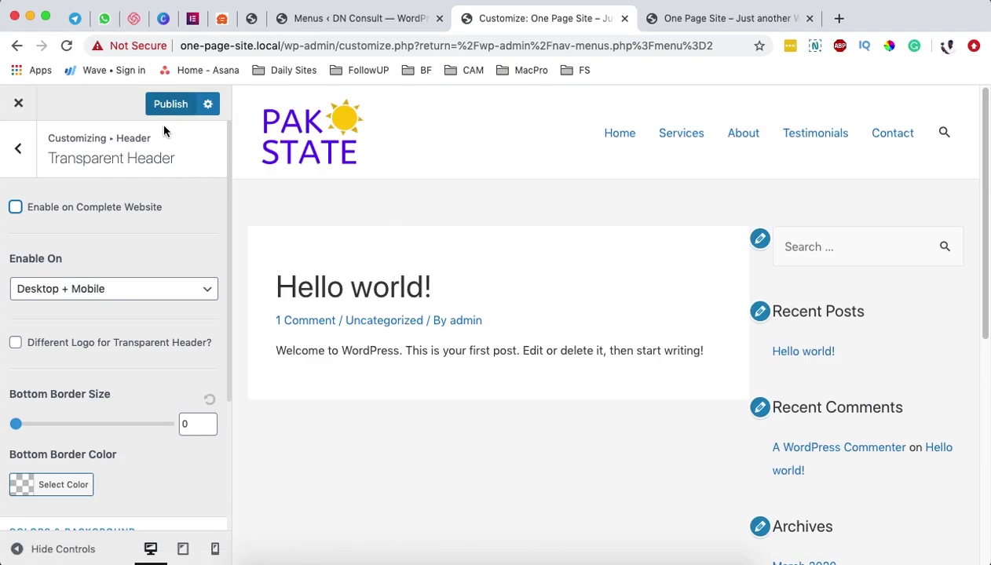
{"action": "left_click", "coordinate": [167, 105]}
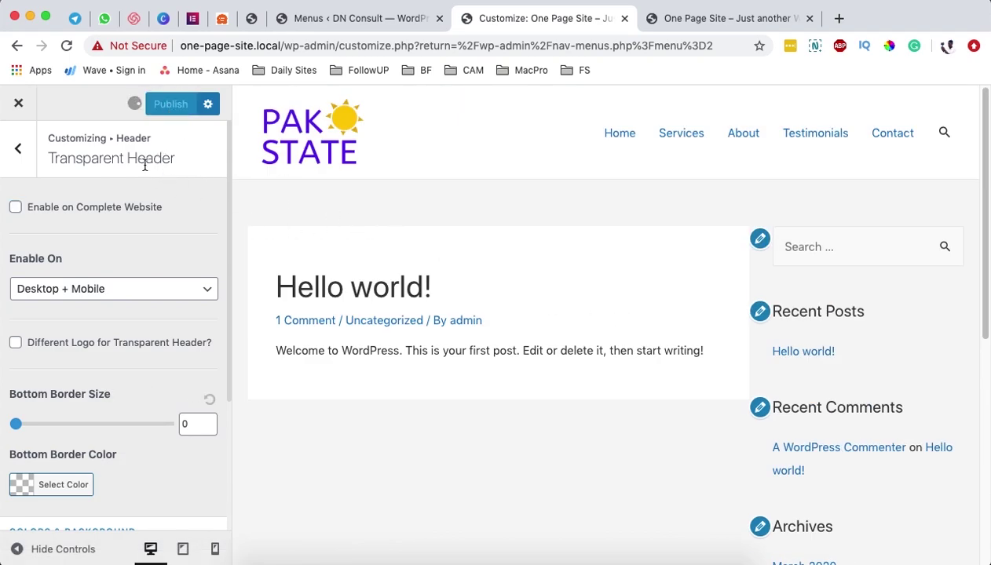
- Leave the header settings and look over the Global typography and container layout options
{"action": "left_click", "coordinate": [18, 153]}
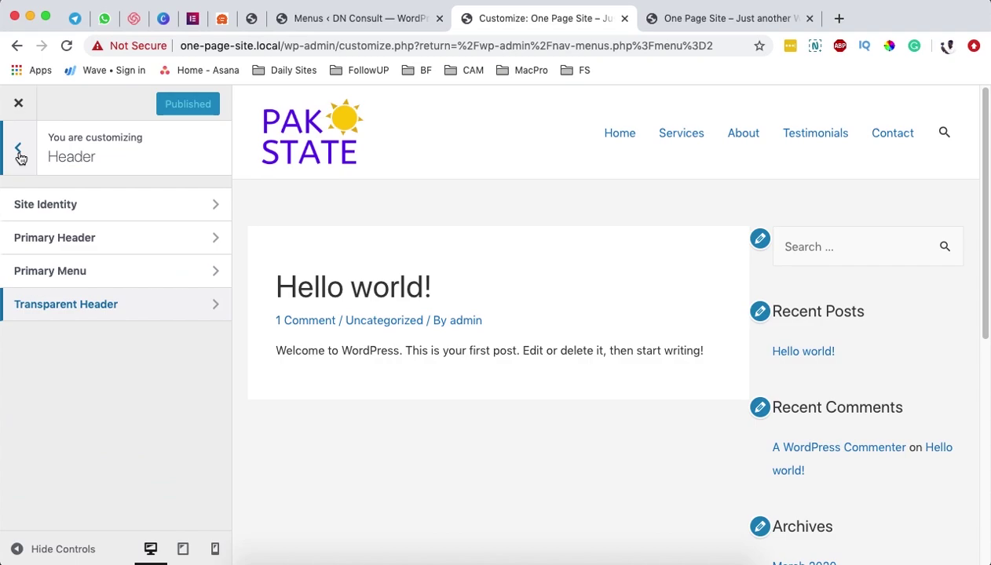
{"action": "left_click", "coordinate": [20, 155]}
{"action": "left_click", "coordinate": [55, 308]}
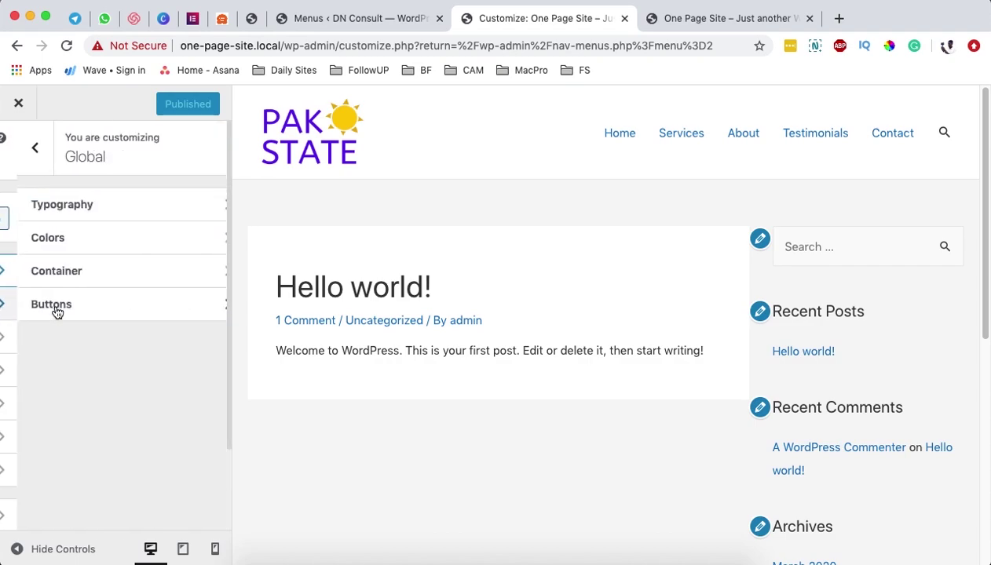
{"action": "left_click", "coordinate": [99, 214]}
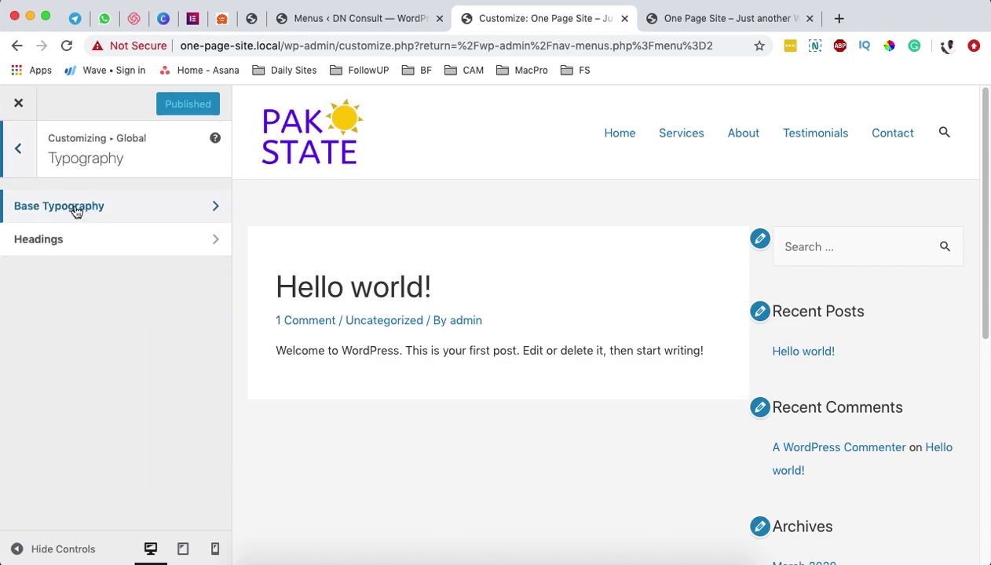
{"action": "left_click", "coordinate": [20, 149]}
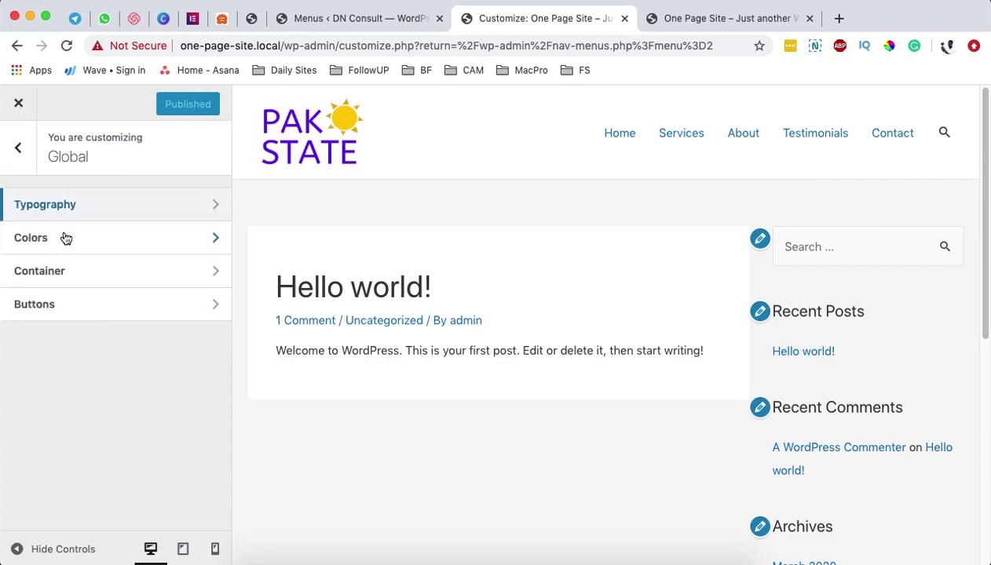
{"action": "left_click", "coordinate": [69, 281]}
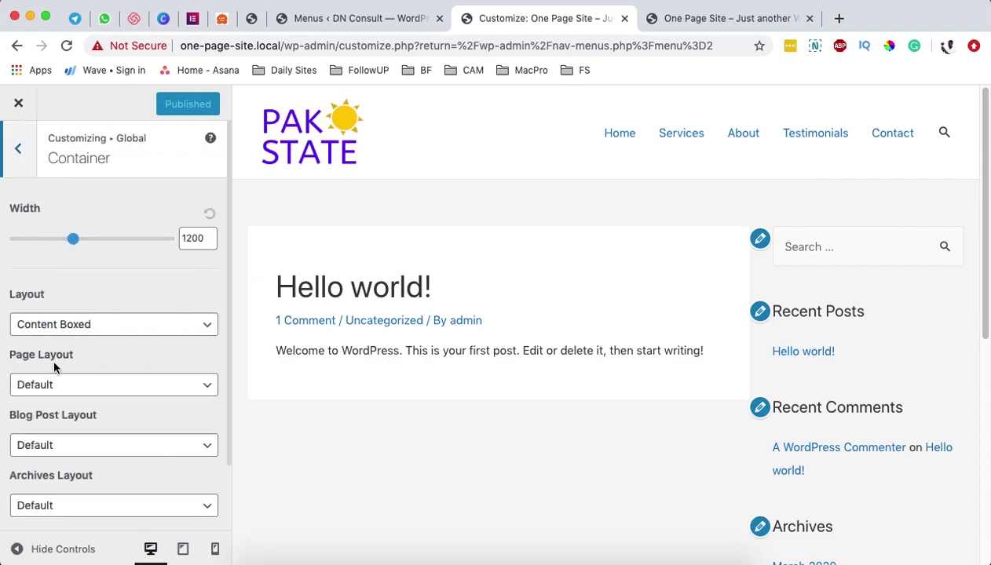
{"action": "scroll", "coordinate": [94, 361], "scroll_direction": "down", "scroll_amount": 2}
{"action": "scroll", "coordinate": [48, 197], "scroll_direction": "up", "scroll_amount": 2}
{"action": "left_click", "coordinate": [19, 155]}
{"action": "left_click", "coordinate": [21, 154]}
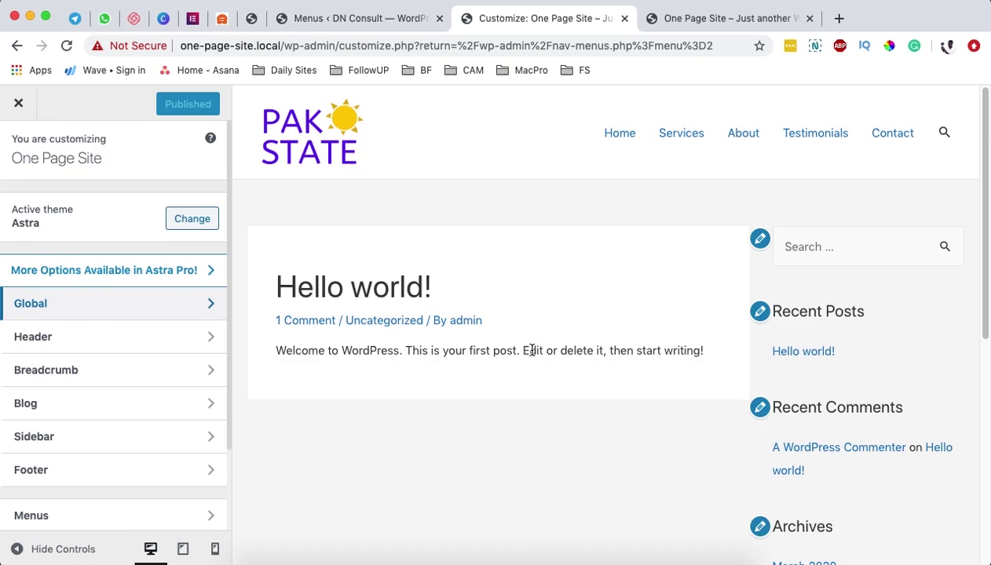
- Close the theme customizer and open the list of all pages
{"action": "left_click", "coordinate": [19, 103]}
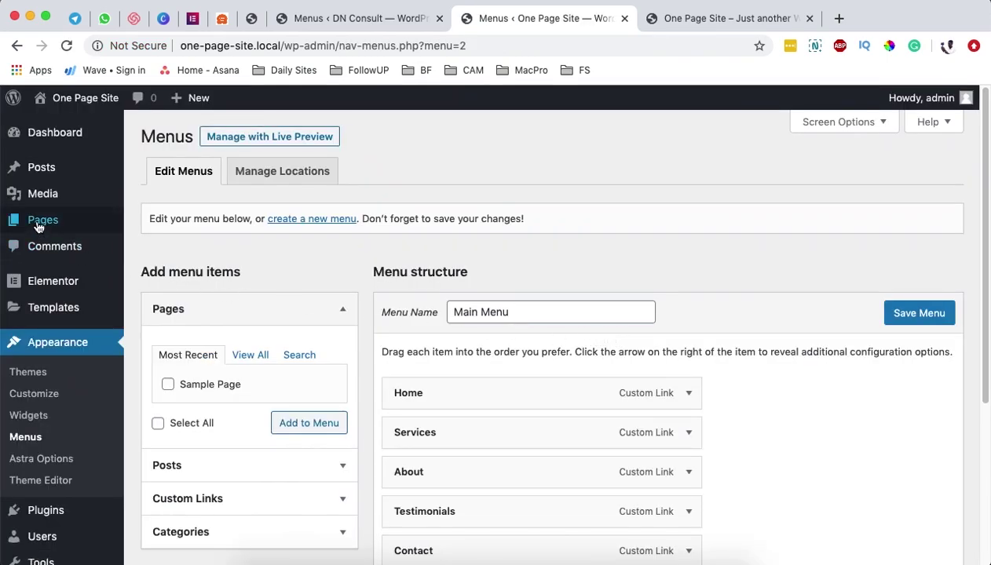
{"action": "mouse_move", "coordinate": [43, 219]}
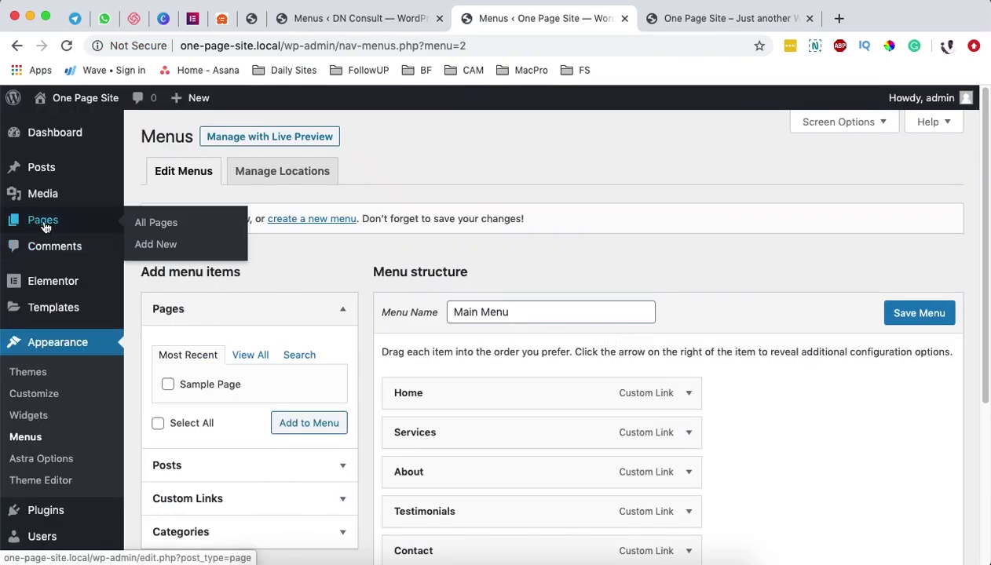
{"action": "left_click", "coordinate": [156, 225]}
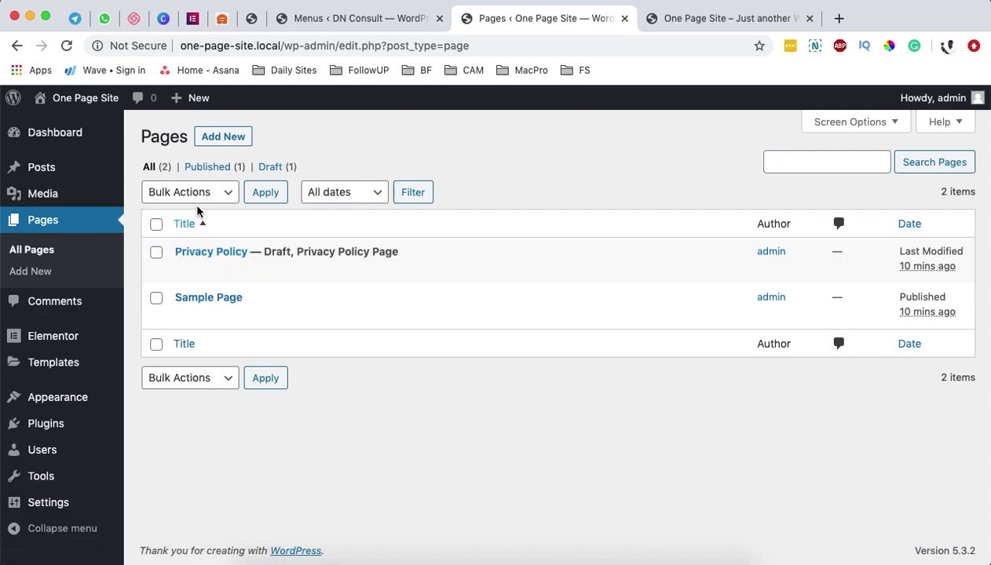
- Add a new page titled Home and publish it
{"action": "left_click", "coordinate": [223, 137]}
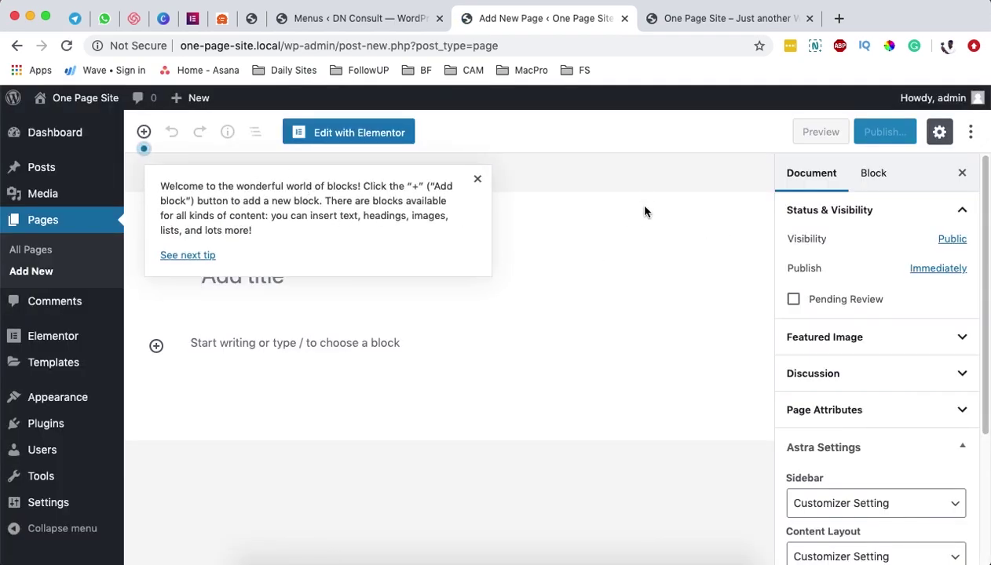
{"action": "left_click", "coordinate": [269, 264]}
{"action": "type", "text": "Home"}
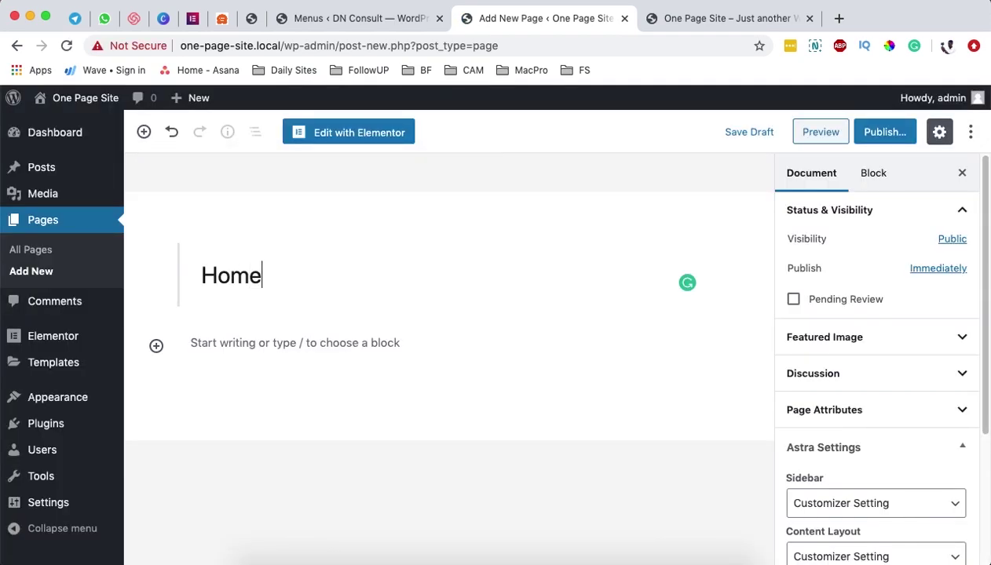
{"action": "left_click", "coordinate": [885, 132]}
{"action": "left_click", "coordinate": [873, 132]}
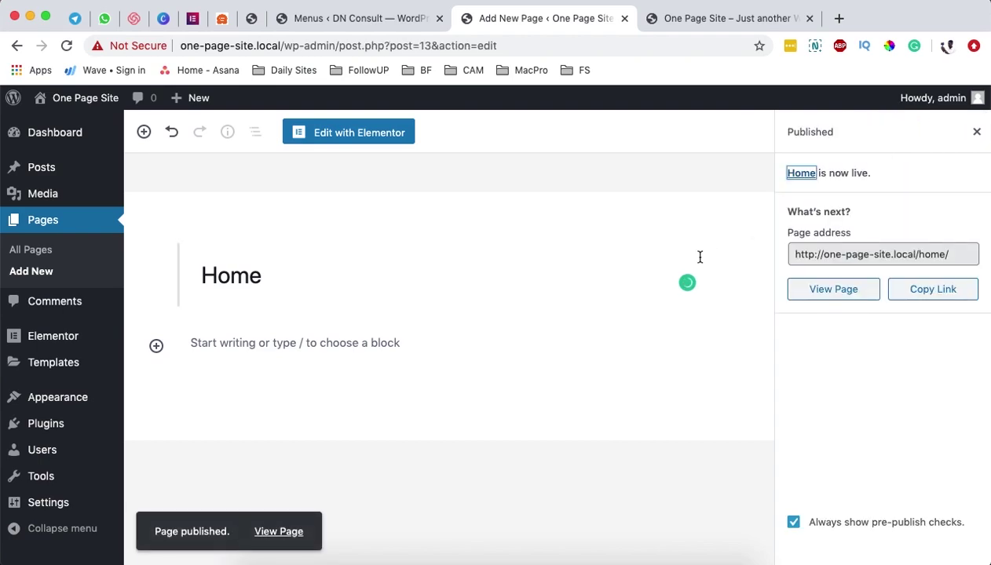
- Open the Home page in Elementor and look at the available section structures without choosing one
{"action": "left_click", "coordinate": [367, 139]}
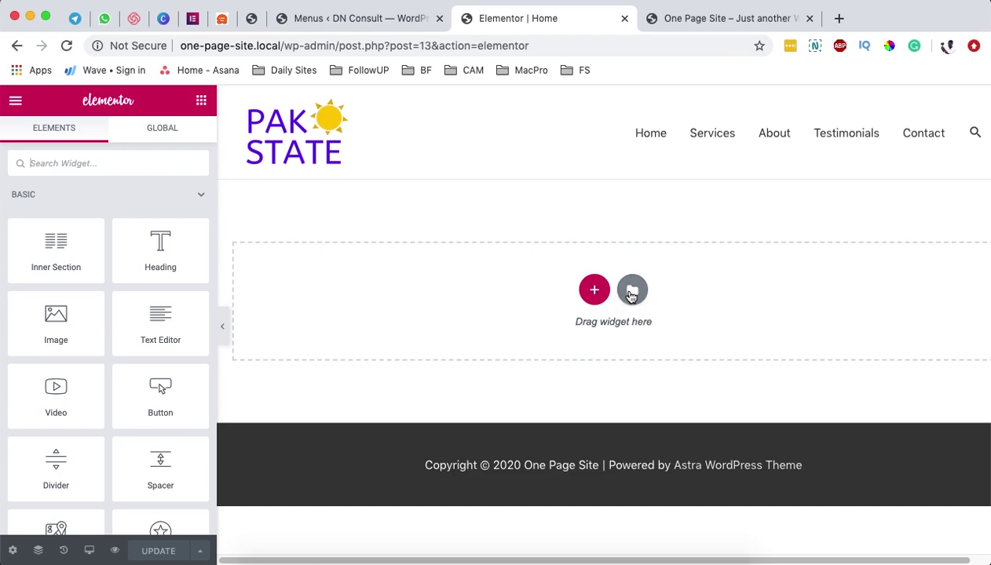
{"action": "left_click", "coordinate": [595, 290]}
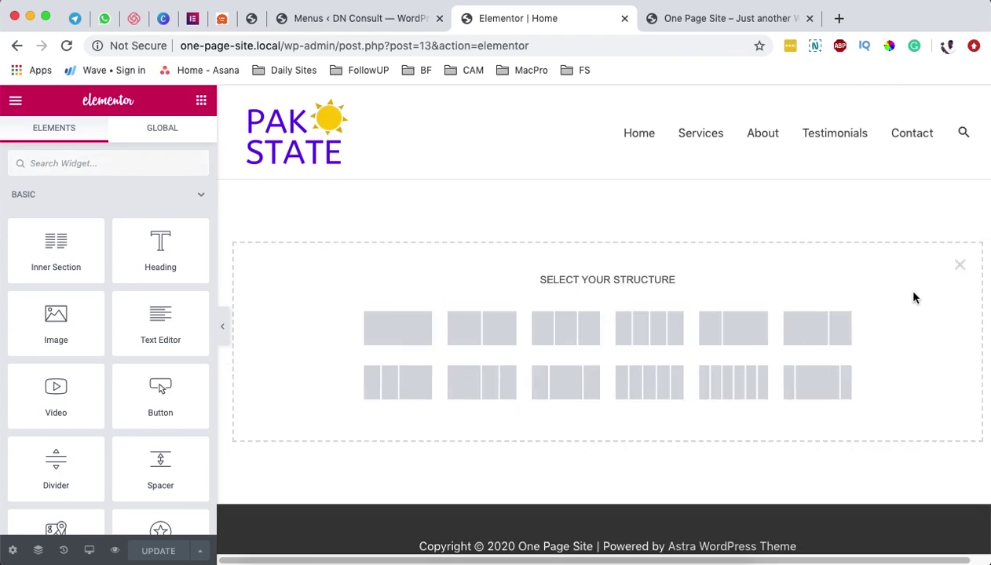
{"action": "left_click", "coordinate": [960, 267]}
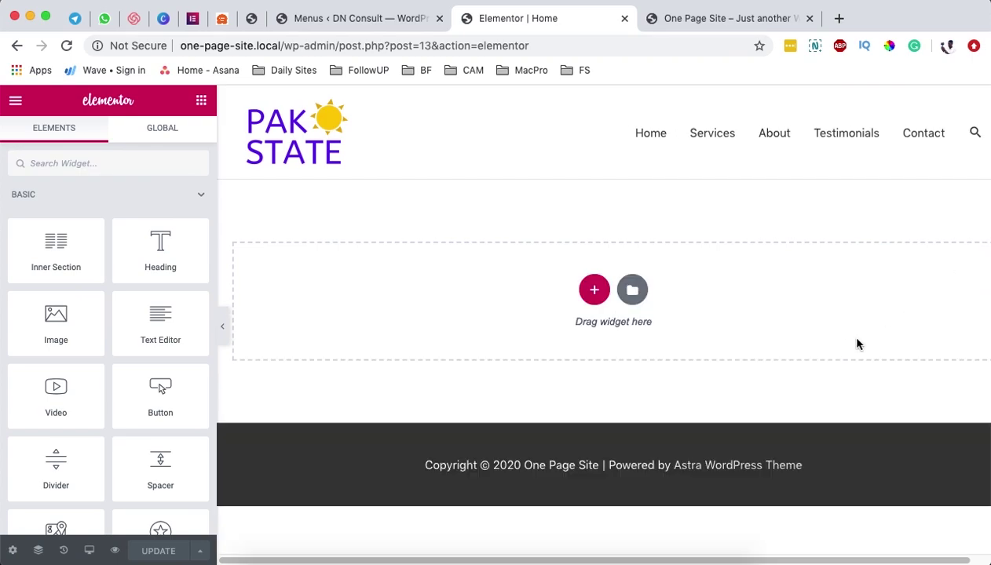
- Insert the "Our About" block with the alternate gallery slide from the template library's blocks
{"action": "left_click", "coordinate": [627, 291]}
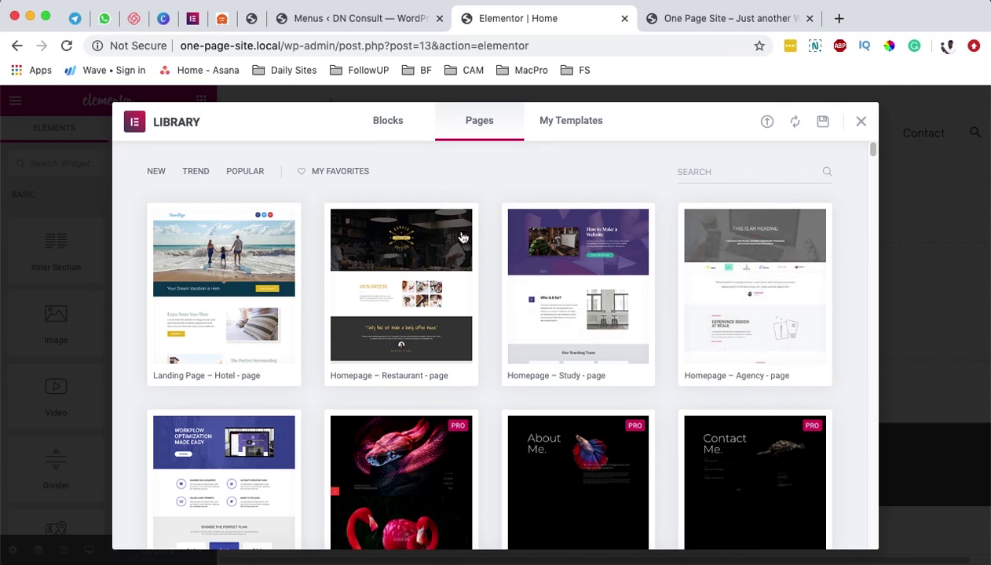
{"action": "left_click", "coordinate": [388, 120]}
{"action": "left_click", "coordinate": [214, 173]}
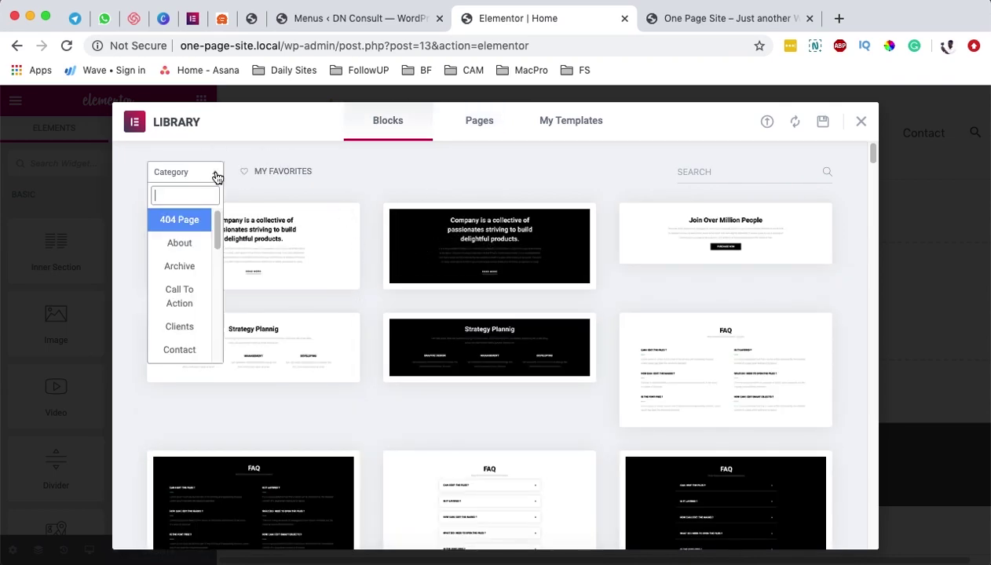
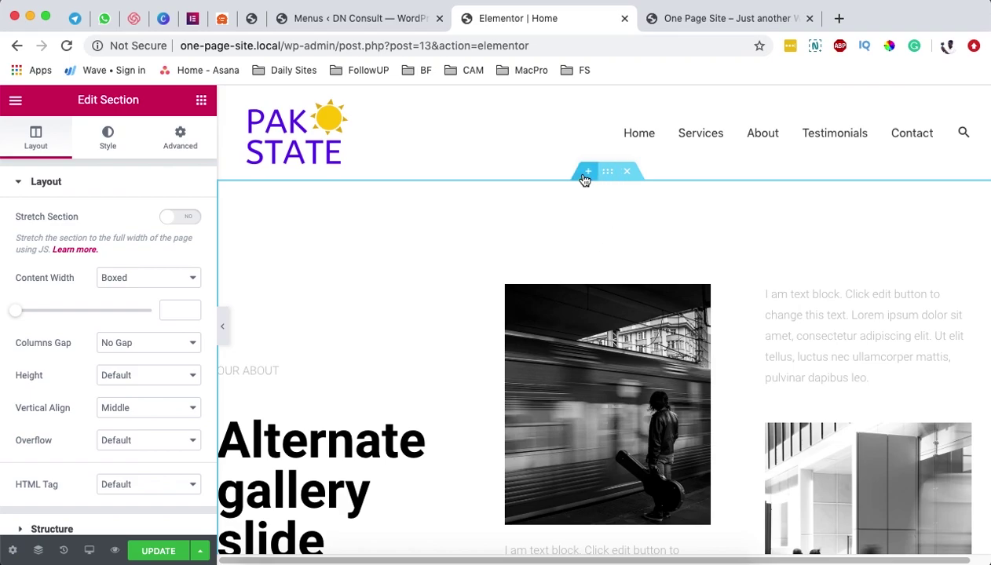
- Insert the black two-person block from the library's Testimonials category above the Our About section
{"action": "left_click", "coordinate": [586, 171]}
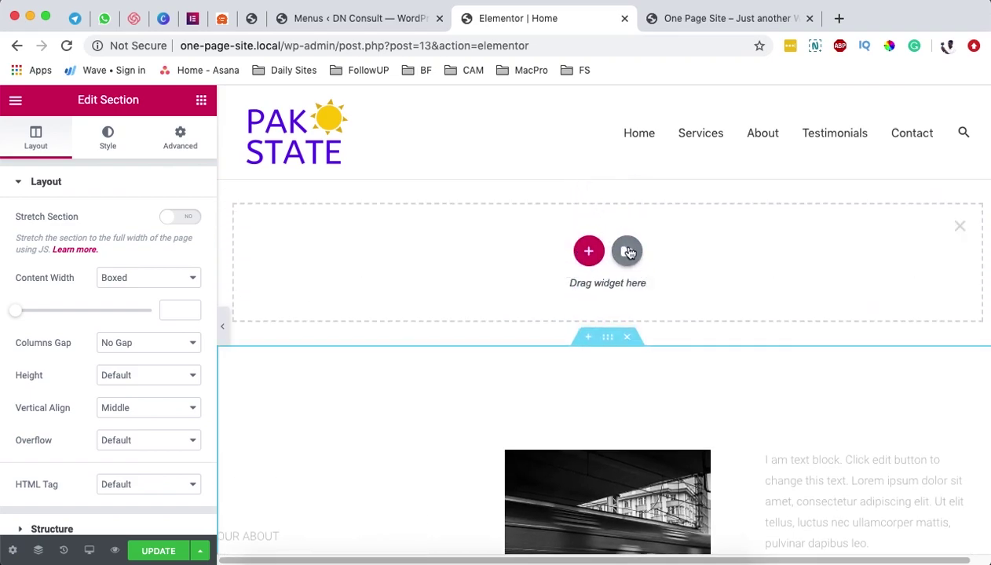
{"action": "left_click", "coordinate": [626, 251]}
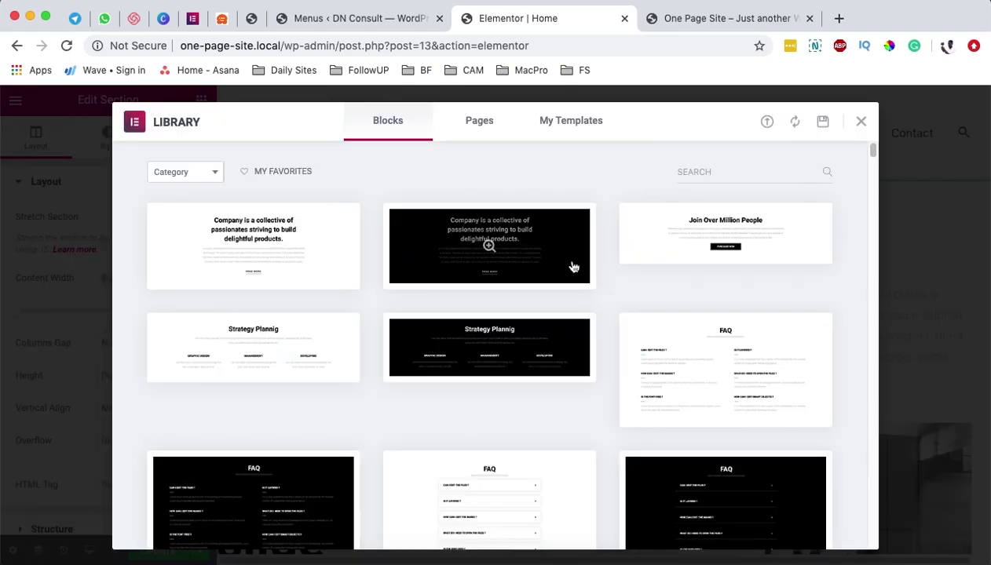
{"action": "left_click", "coordinate": [205, 172]}
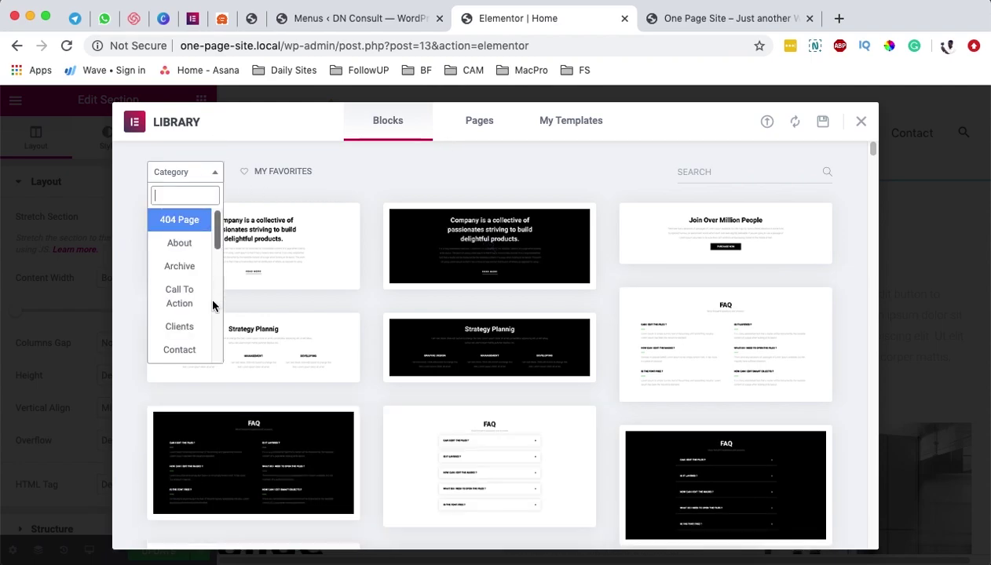
{"action": "scroll", "coordinate": [189, 322], "scroll_direction": "down", "scroll_amount": 8}
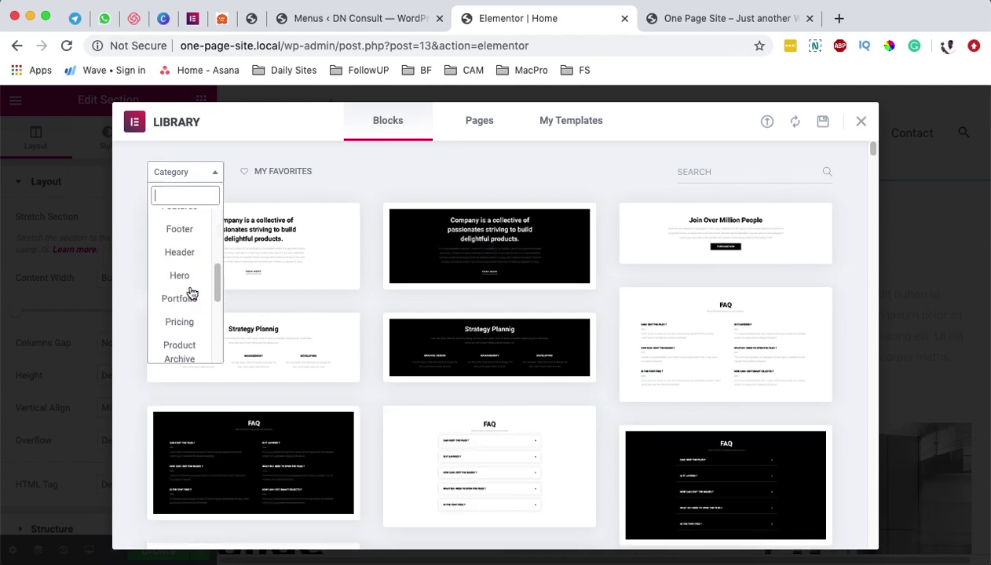
{"action": "scroll", "coordinate": [192, 292], "scroll_direction": "down", "scroll_amount": 3}
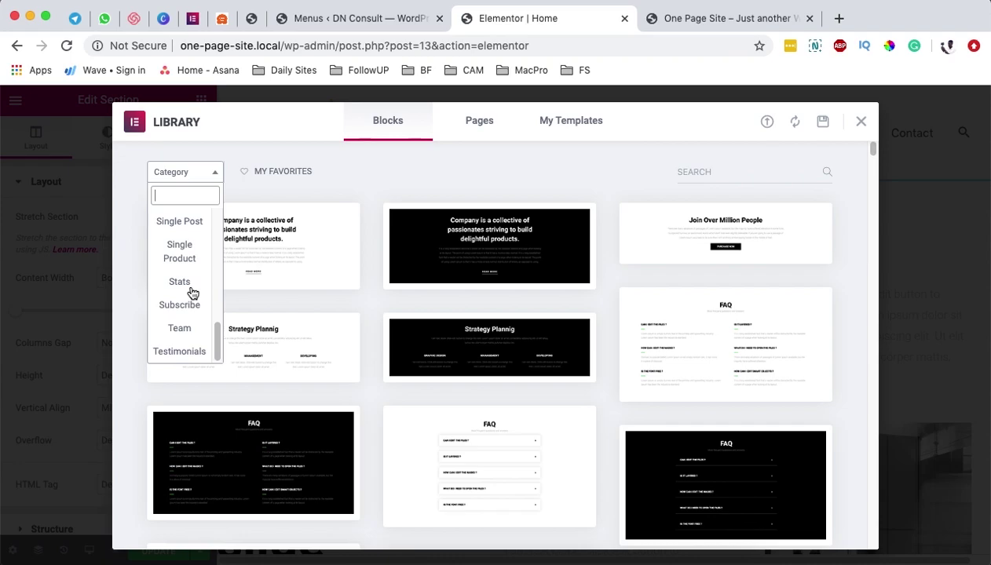
{"action": "key", "text": "Return"}
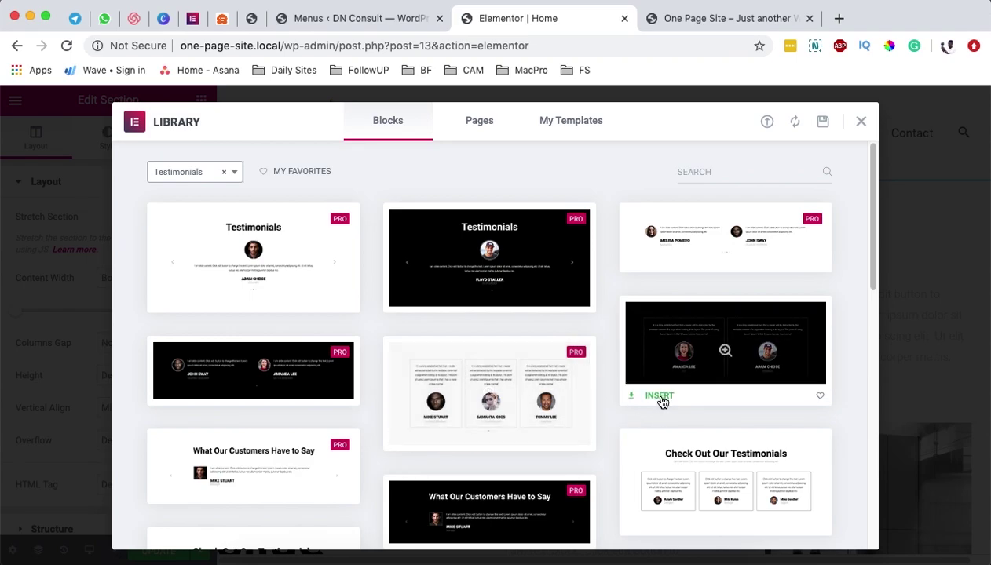
{"action": "left_click", "coordinate": [660, 401]}
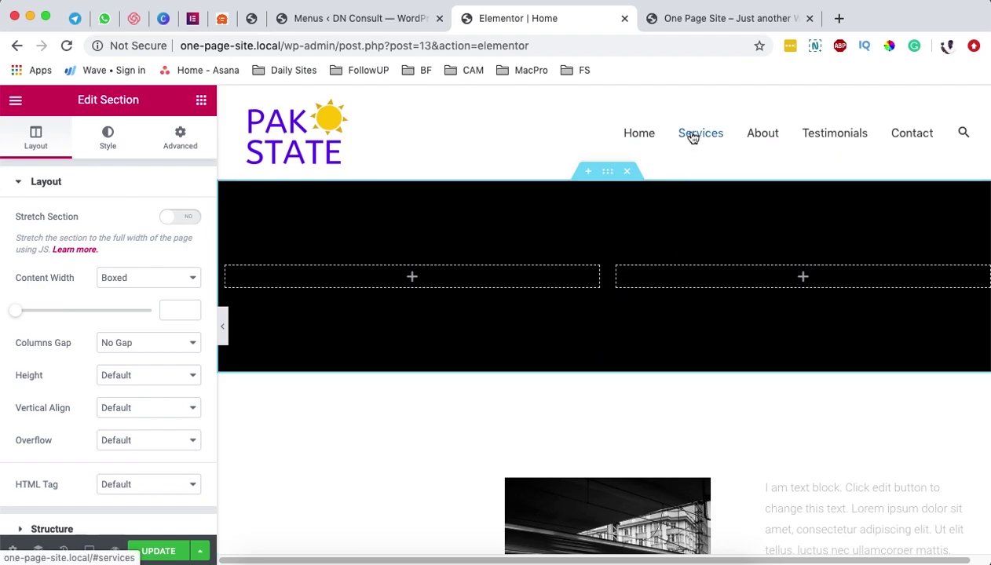
- Insert the white "Our Services" block with four icon items from the library's Services category above the testimonials section
{"action": "left_click", "coordinate": [587, 171]}
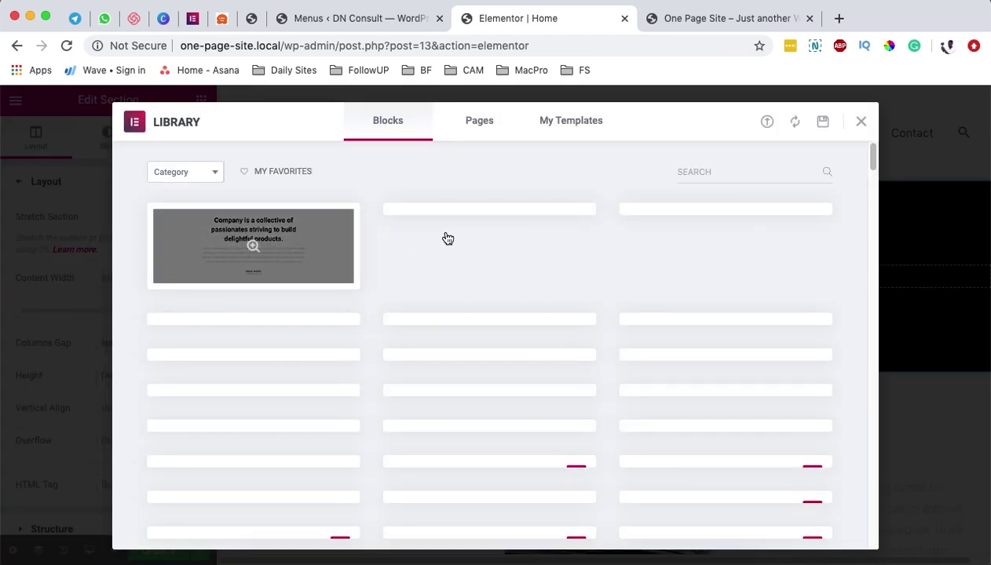
{"action": "left_click", "coordinate": [202, 177]}
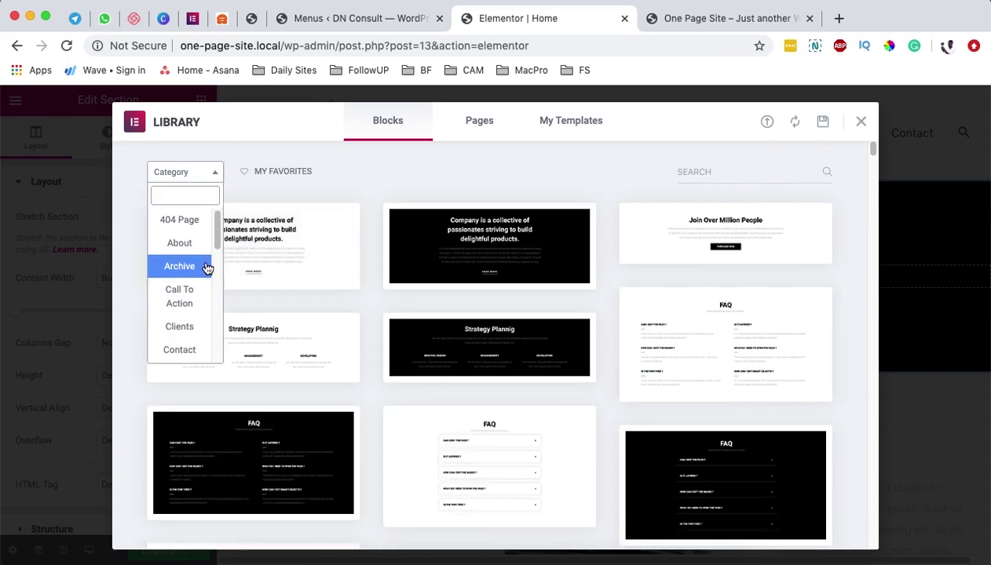
{"action": "scroll", "coordinate": [198, 314], "scroll_direction": "down", "scroll_amount": 2}
{"action": "scroll", "coordinate": [197, 312], "scroll_direction": "down", "scroll_amount": 5}
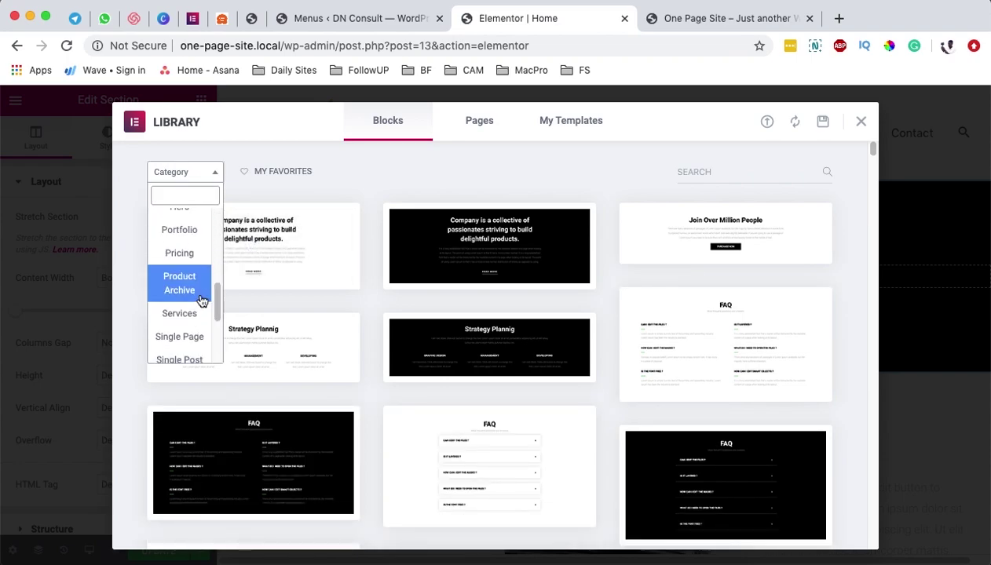
{"action": "left_click", "coordinate": [195, 314]}
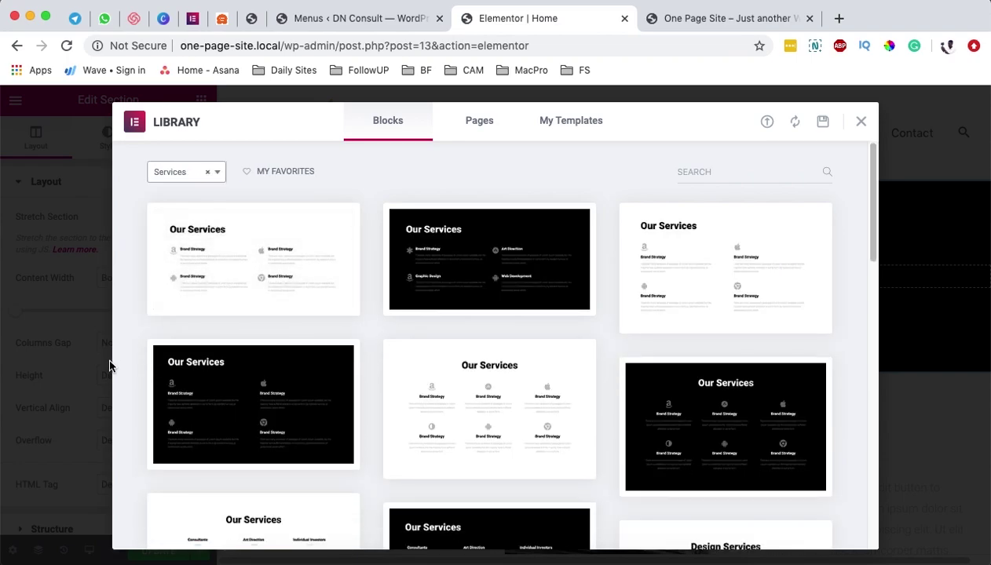
{"action": "left_click", "coordinate": [185, 309]}
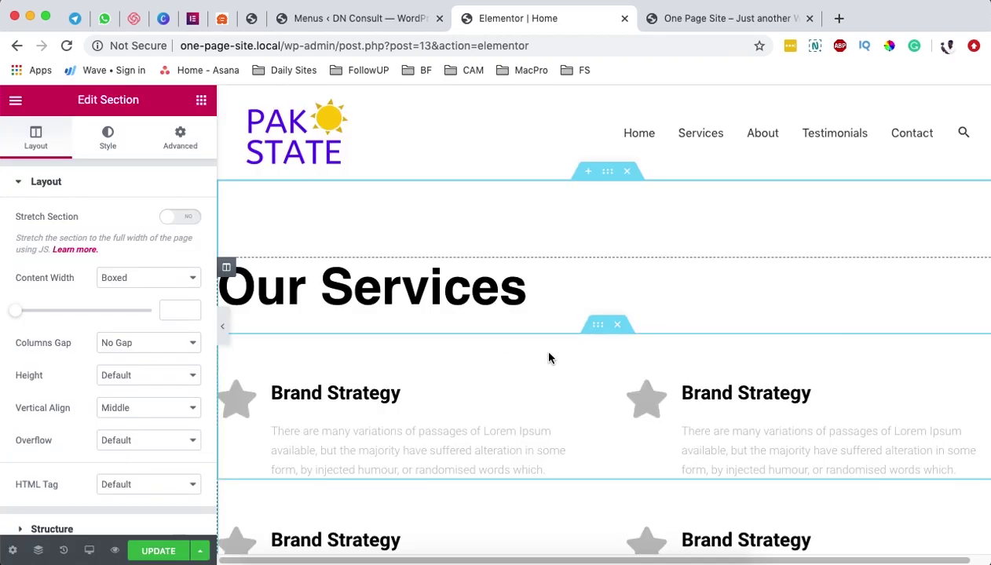
- Insert the black block with a centred map from the library's Contact category above the Our Services section
{"action": "left_click", "coordinate": [585, 173]}
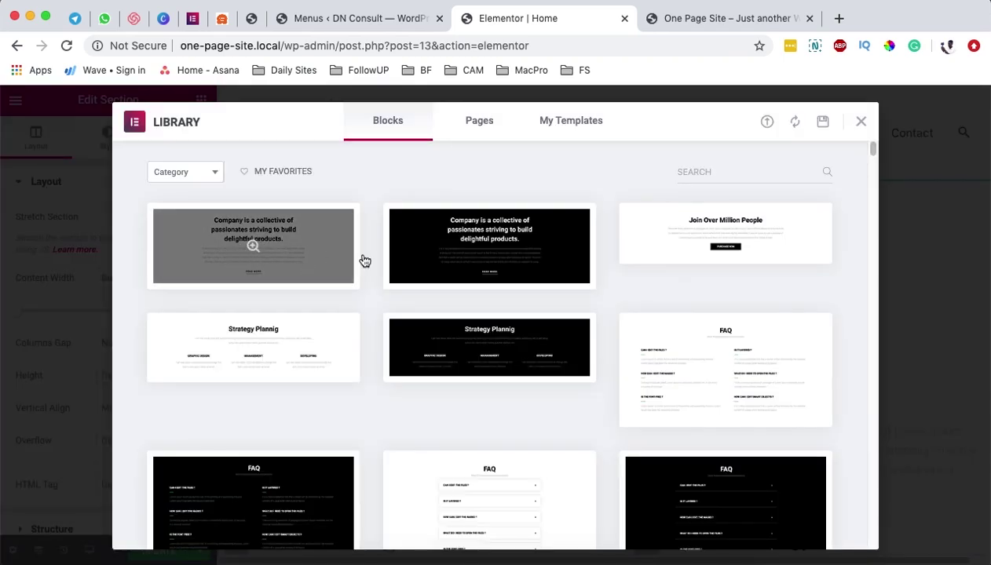
{"action": "left_click", "coordinate": [208, 171]}
{"action": "scroll", "coordinate": [195, 306], "scroll_direction": "down", "scroll_amount": 5}
{"action": "scroll", "coordinate": [195, 303], "scroll_direction": "up", "scroll_amount": 2}
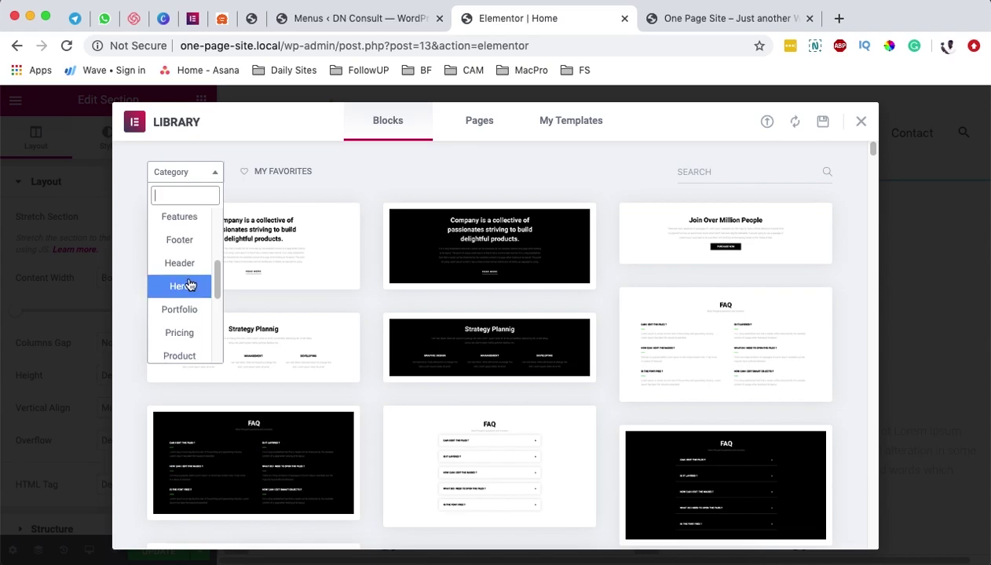
{"action": "scroll", "coordinate": [188, 272], "scroll_direction": "up", "scroll_amount": 2}
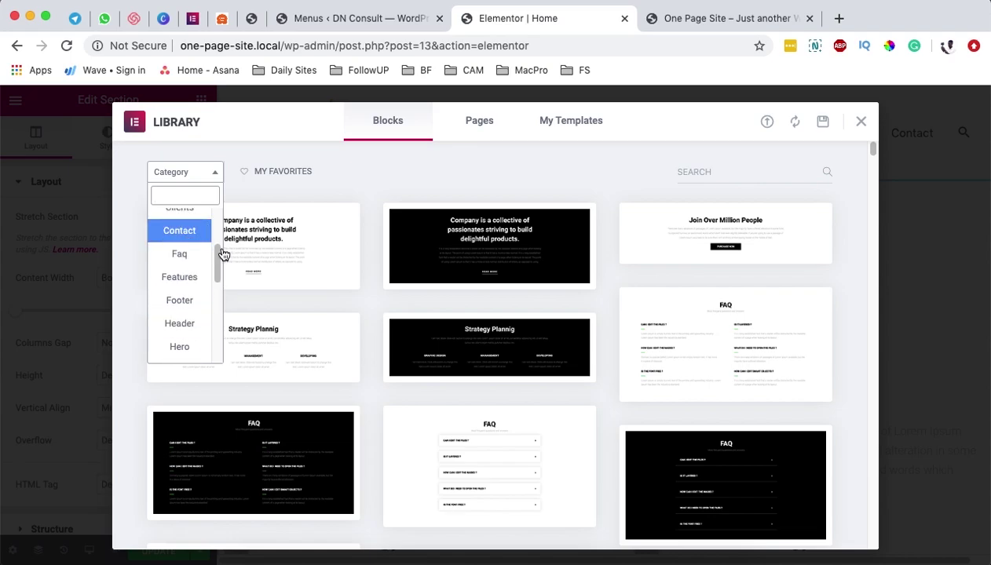
{"action": "left_click", "coordinate": [179, 230]}
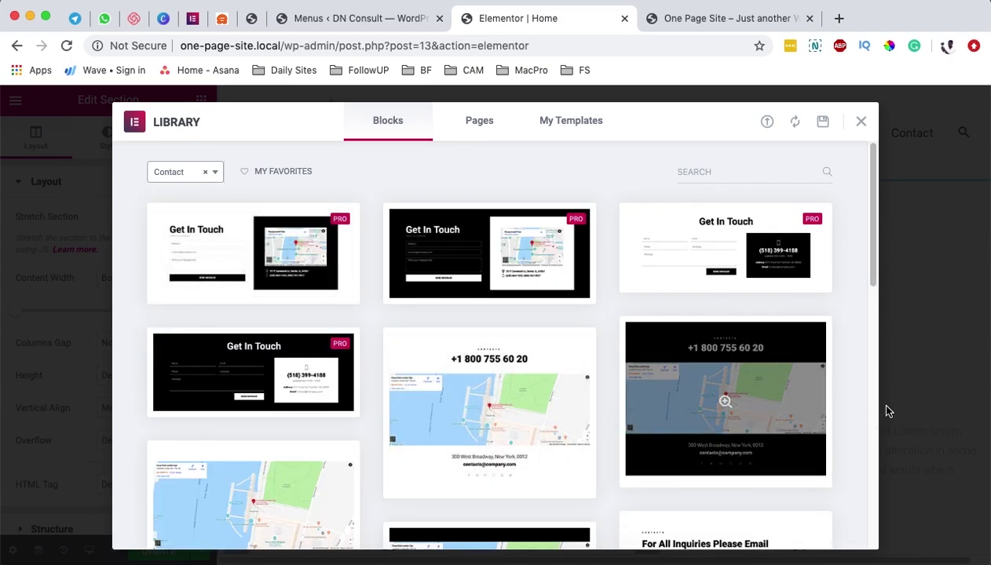
{"action": "scroll", "coordinate": [785, 400], "scroll_direction": "down", "scroll_amount": 1}
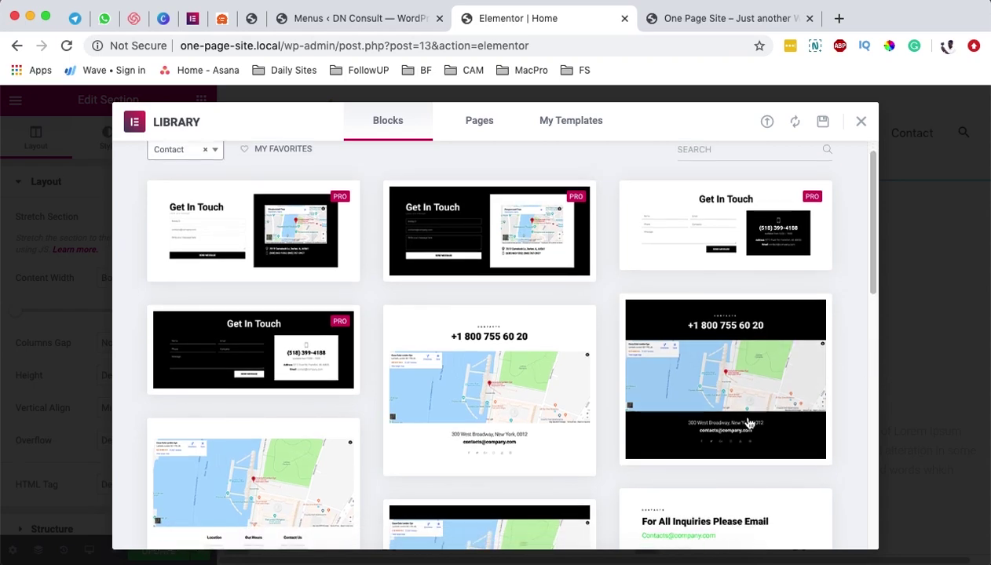
{"action": "left_click", "coordinate": [648, 457]}
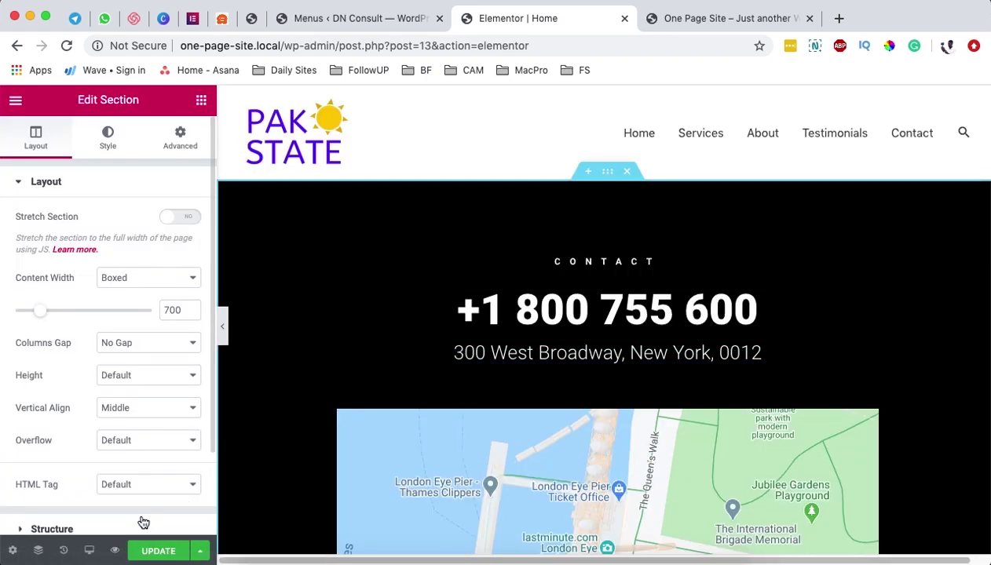
- Rename the contact section as Contact in the Navigator and set its CSS ID to contact
{"action": "left_click", "coordinate": [38, 551]}
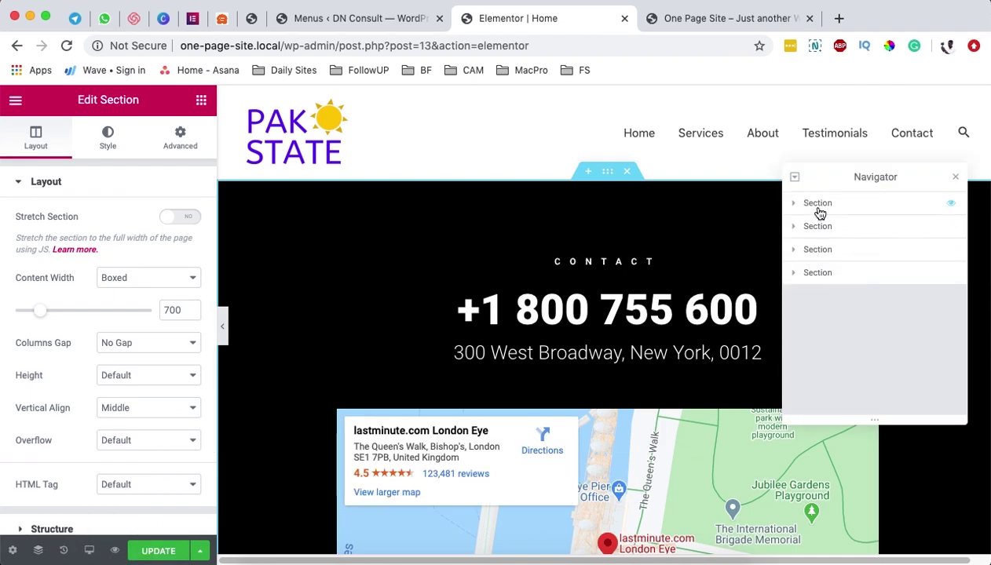
{"action": "left_click", "coordinate": [887, 209]}
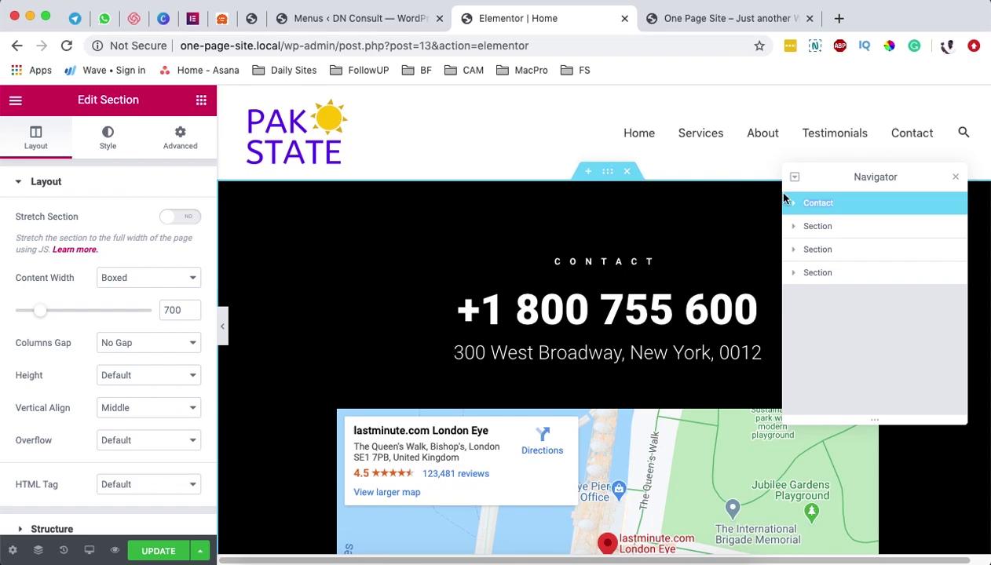
{"action": "left_click", "coordinate": [609, 172]}
{"action": "left_click", "coordinate": [636, 288]}
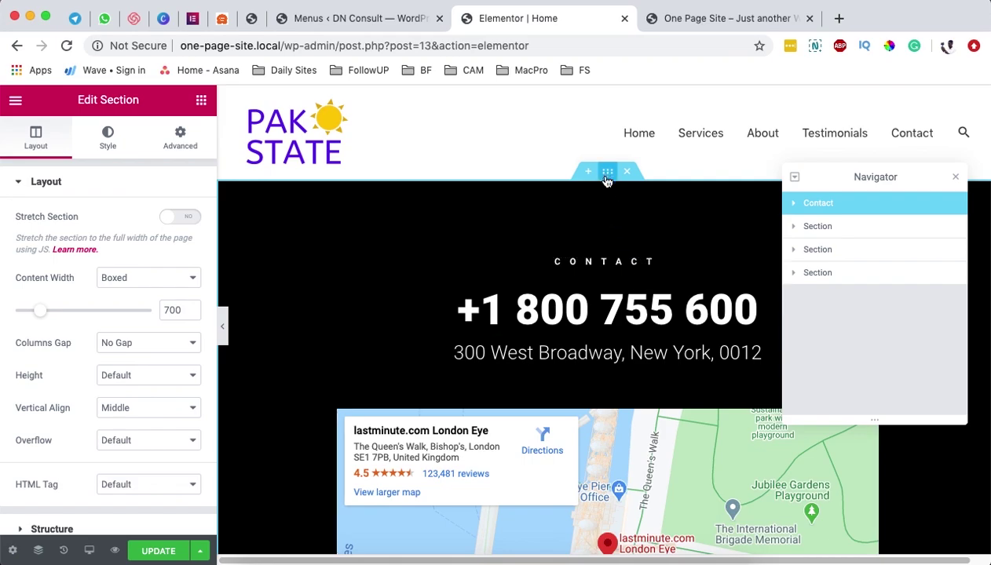
{"action": "left_click", "coordinate": [178, 137]}
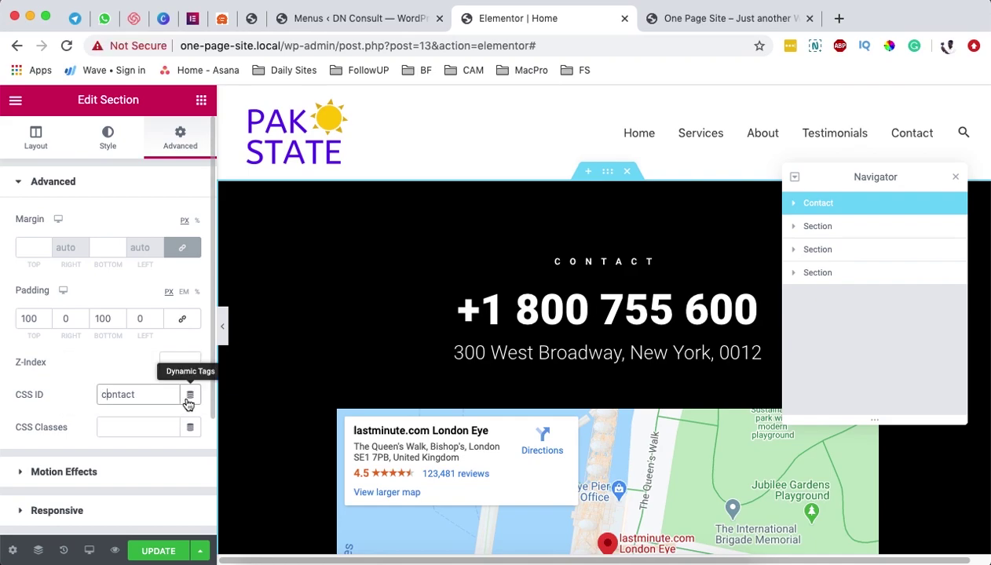
{"action": "double_click", "coordinate": [119, 395]}
{"action": "left_click", "coordinate": [125, 395]}
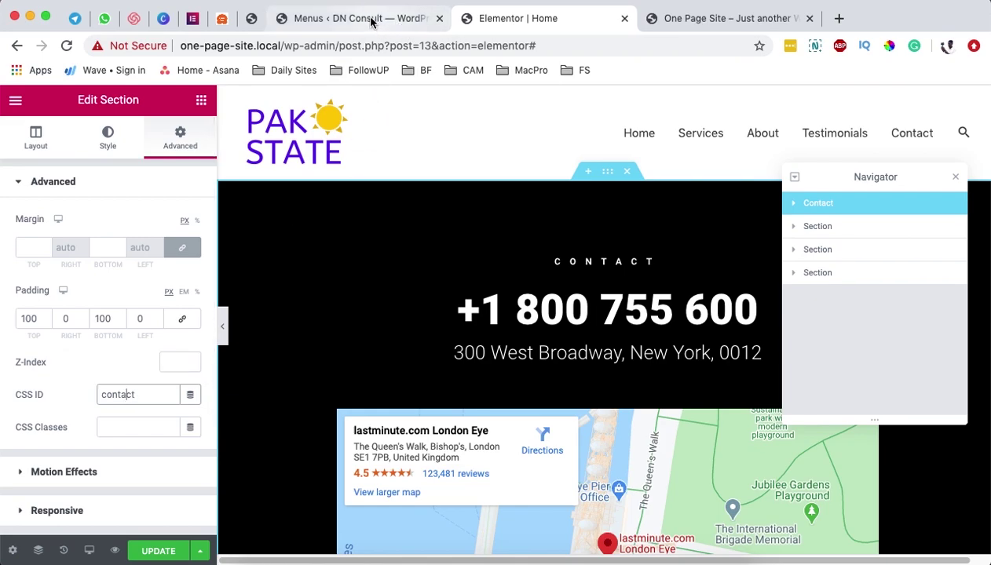
- Open the One Page Site menu settings in a new tab and compare the Contact item's URL anchor with the contact section's CSS ID
{"action": "left_click", "coordinate": [754, 22]}
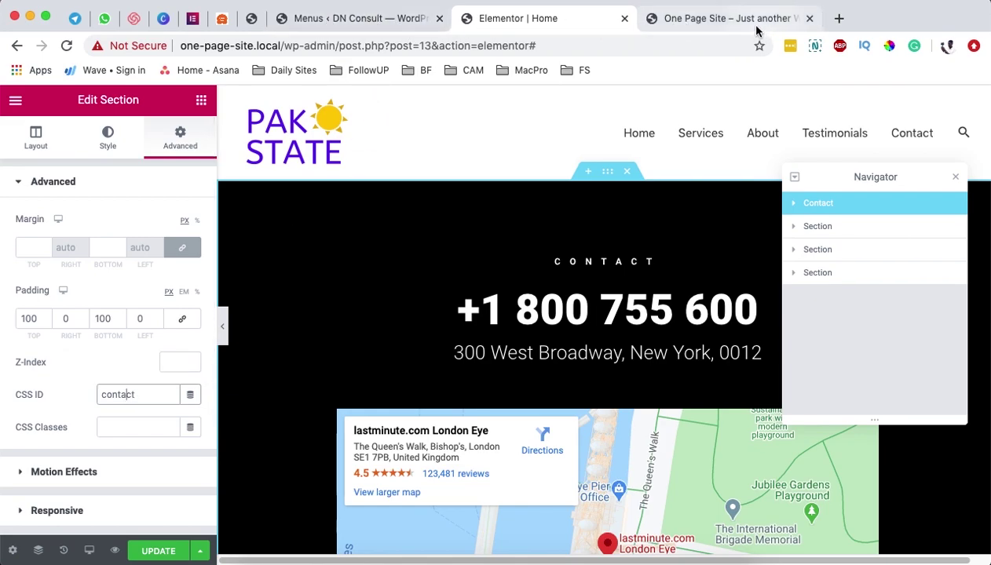
{"action": "mouse_move", "coordinate": [62, 111]}
{"action": "left_click", "coordinate": [70, 186], "text": "super"}
{"action": "left_click_drag", "start_coordinate": [779, 30], "coordinate": [518, 20]}
{"action": "scroll", "coordinate": [358, 363], "scroll_direction": "down", "scroll_amount": 5}
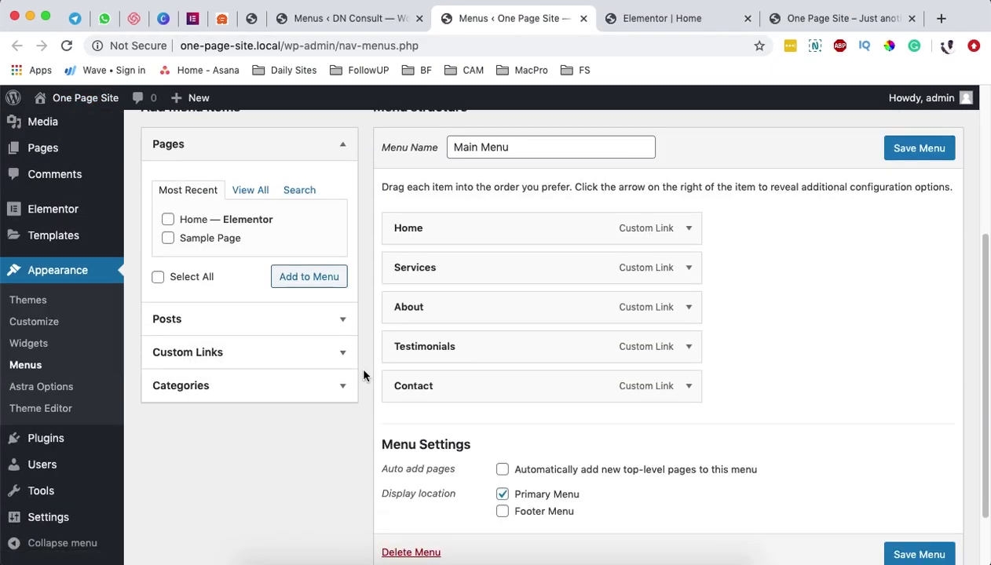
{"action": "left_click", "coordinate": [689, 311]}
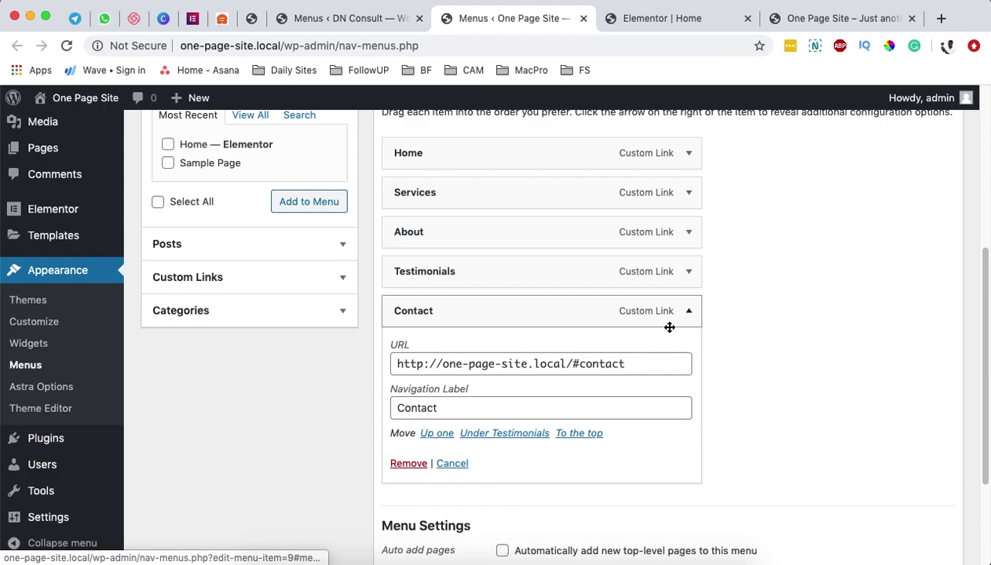
{"action": "double_click", "coordinate": [581, 364]}
{"action": "left_click_drag", "start_coordinate": [582, 364], "coordinate": [623, 361]}
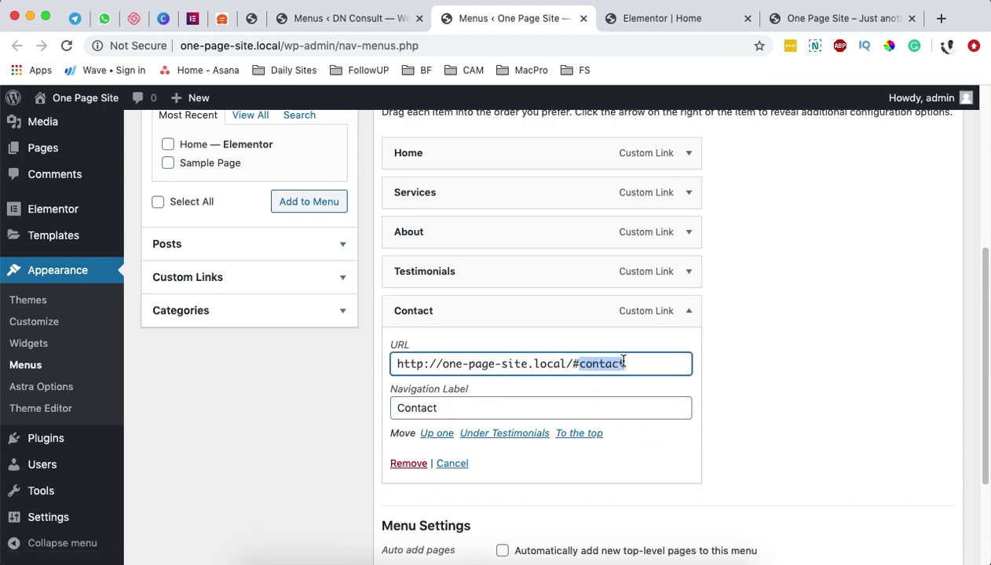
{"action": "left_click", "coordinate": [666, 18]}
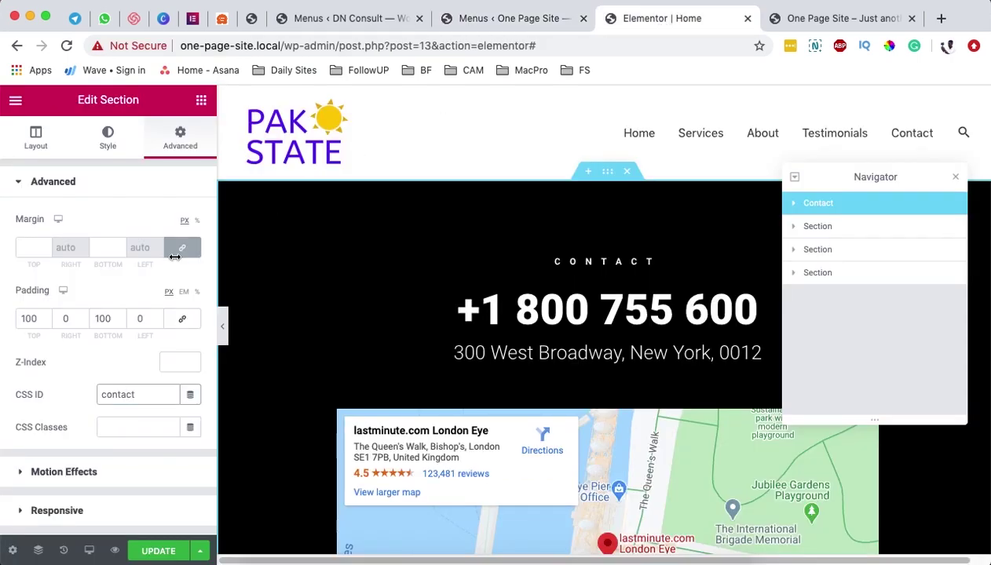
{"action": "double_click", "coordinate": [122, 396]}
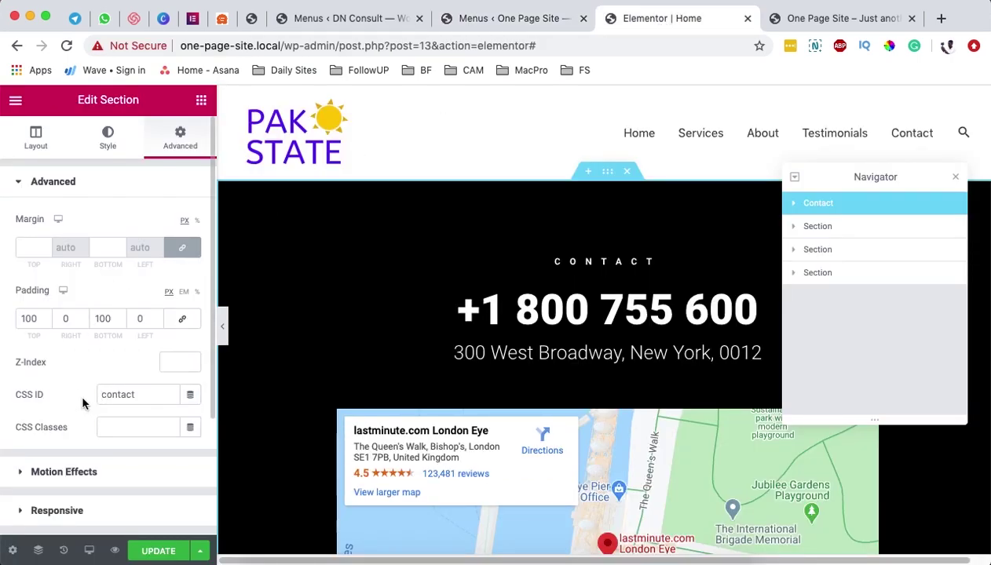
- Rename the Our Services section as services in the Navigator and set its CSS ID to services, matching the Services menu link's anchor
{"action": "left_click", "coordinate": [836, 228]}
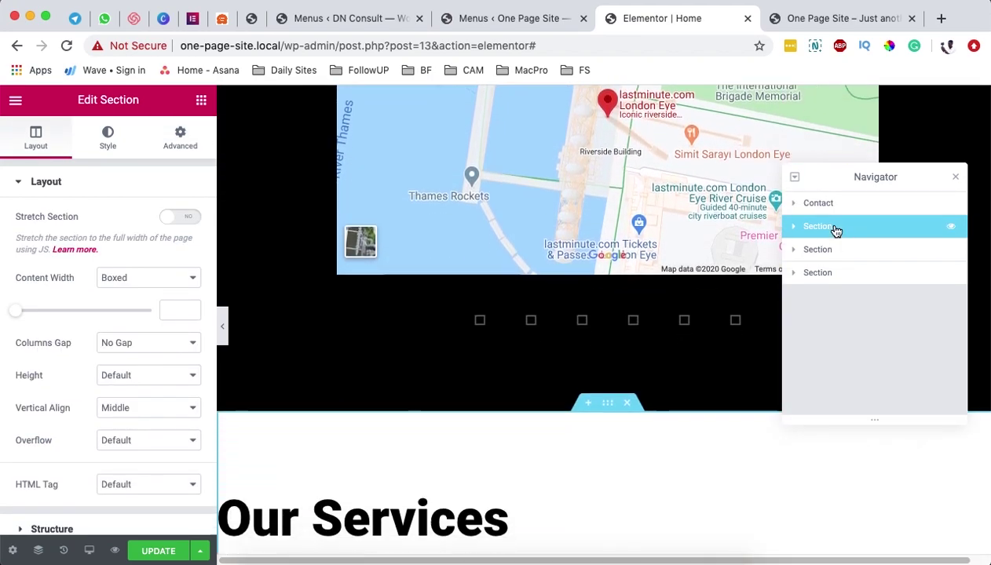
{"action": "double_click", "coordinate": [817, 227]}
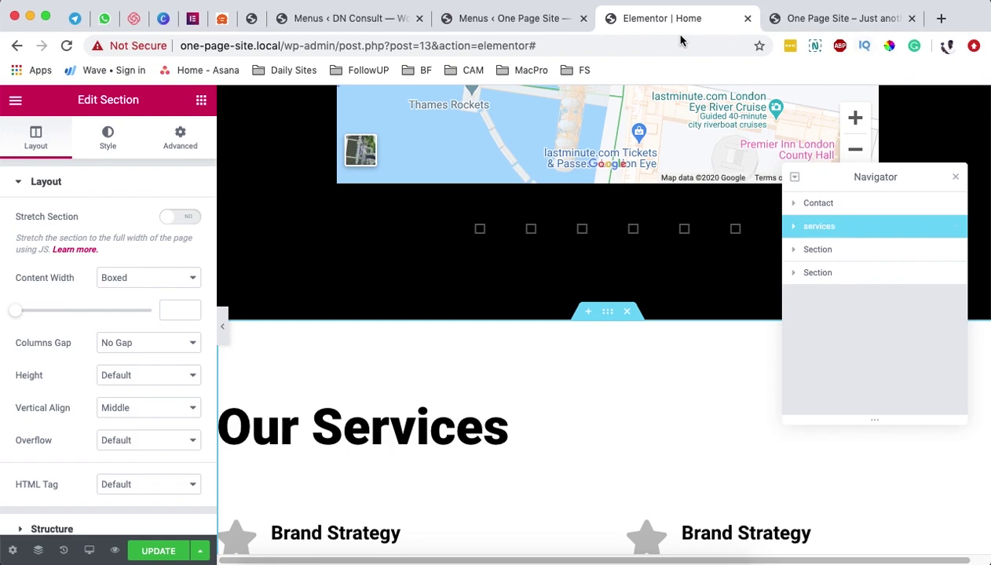
{"action": "left_click", "coordinate": [516, 20]}
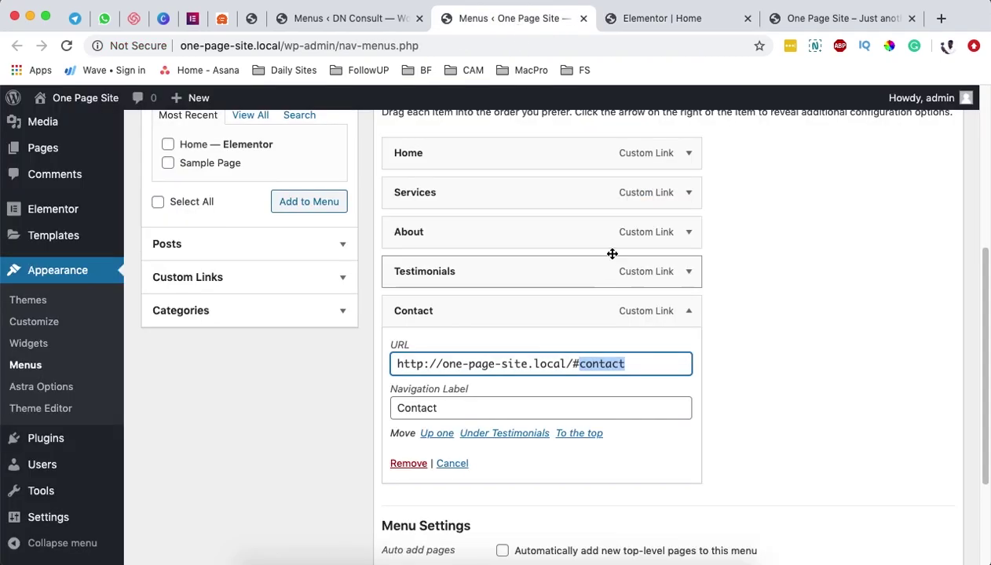
{"action": "left_click", "coordinate": [689, 193]}
{"action": "double_click", "coordinate": [628, 246]}
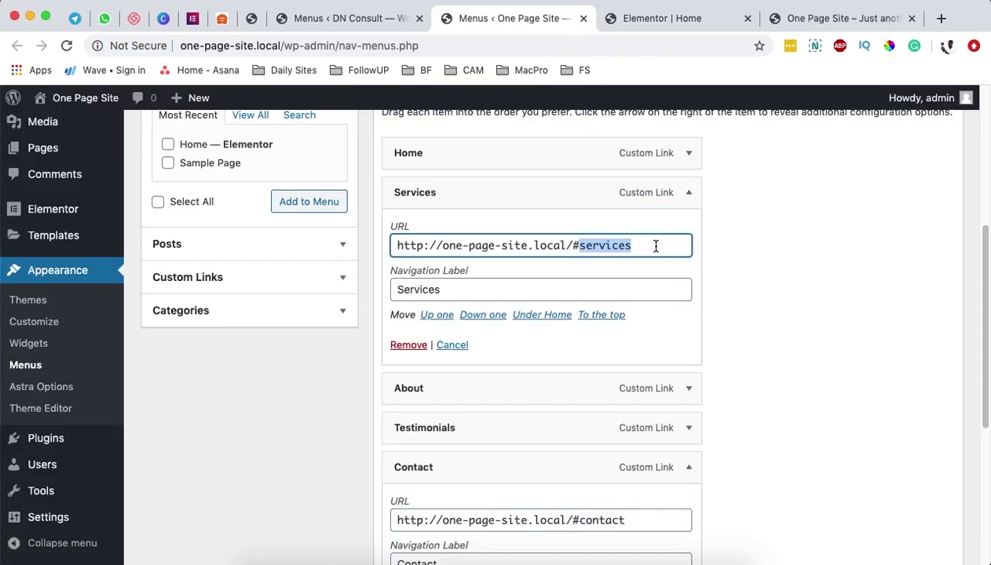
{"action": "left_click", "coordinate": [683, 25]}
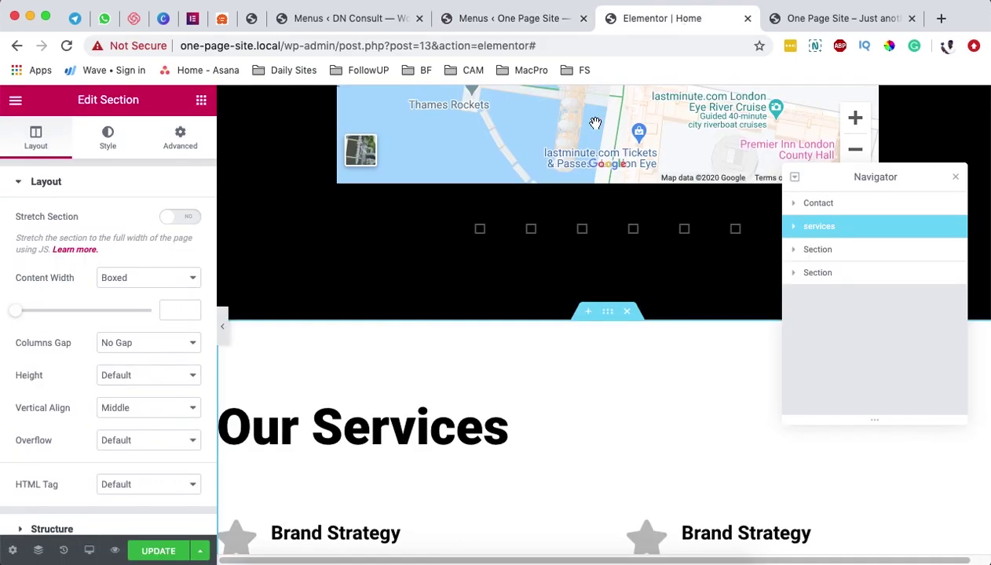
{"action": "left_click", "coordinate": [179, 138]}
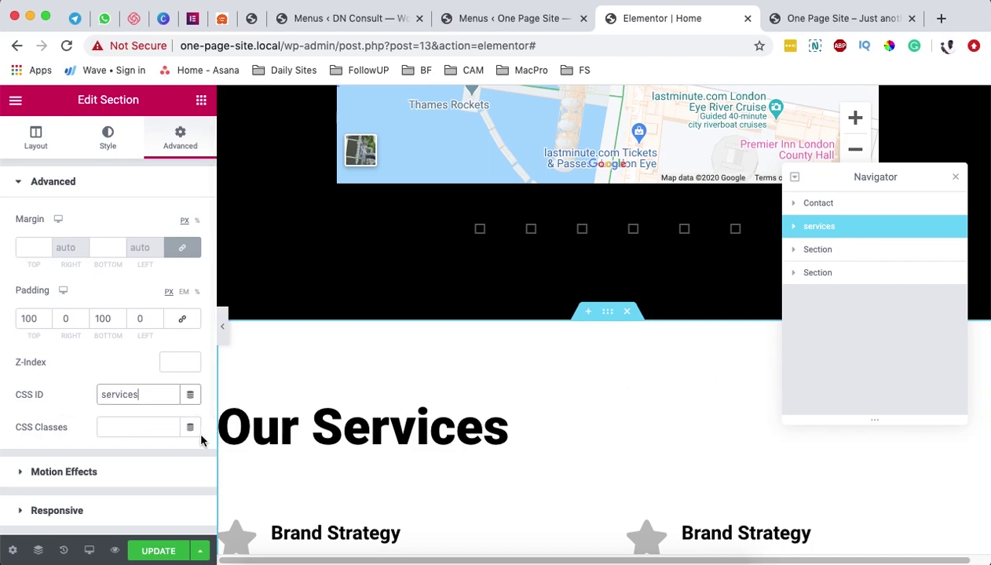
- Delete the empty black two-column section between the services section and the gallery section
{"action": "left_click", "coordinate": [849, 252]}
{"action": "scroll", "coordinate": [563, 481], "scroll_direction": "down", "scroll_amount": 3}
{"action": "scroll", "coordinate": [569, 455], "scroll_direction": "down", "scroll_amount": 3}
{"action": "scroll", "coordinate": [571, 425], "scroll_direction": "up", "scroll_amount": 3}
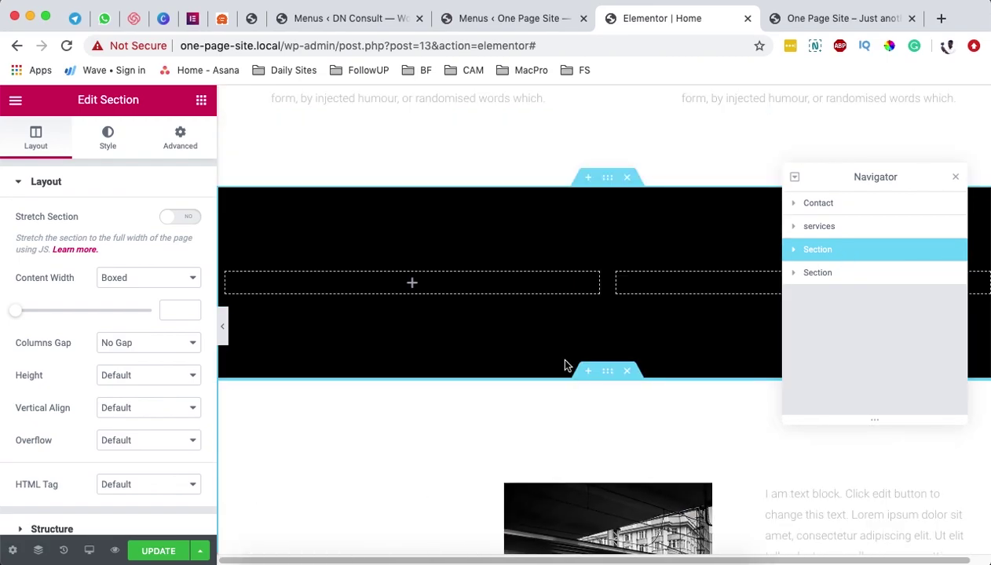
{"action": "left_click", "coordinate": [628, 180]}
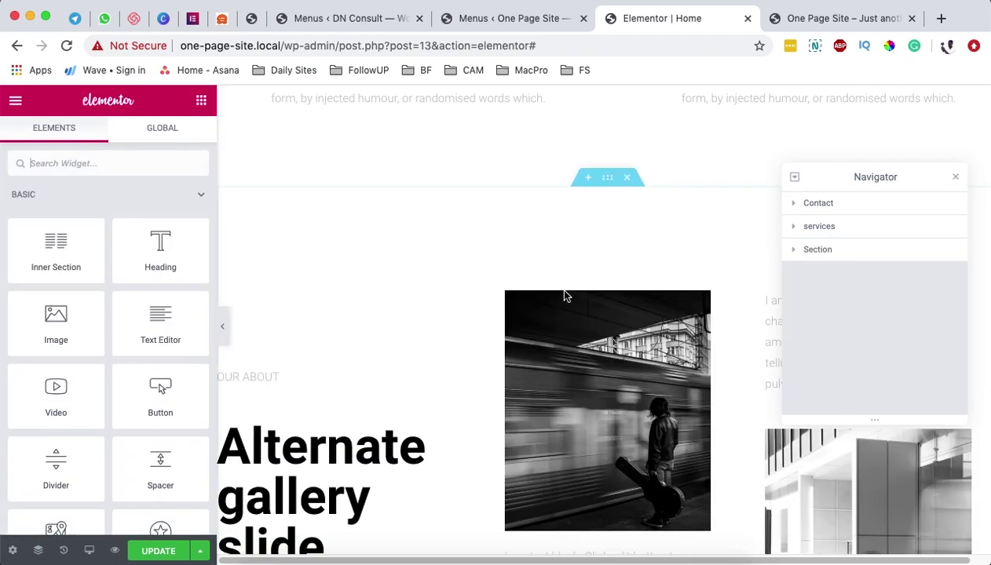
- Insert the white three-card testimonials block from the library's Testimonials category below the services section
{"action": "scroll", "coordinate": [620, 276], "scroll_direction": "up", "scroll_amount": 5}
{"action": "scroll", "coordinate": [615, 299], "scroll_direction": "down", "scroll_amount": 2}
{"action": "left_click", "coordinate": [587, 244]}
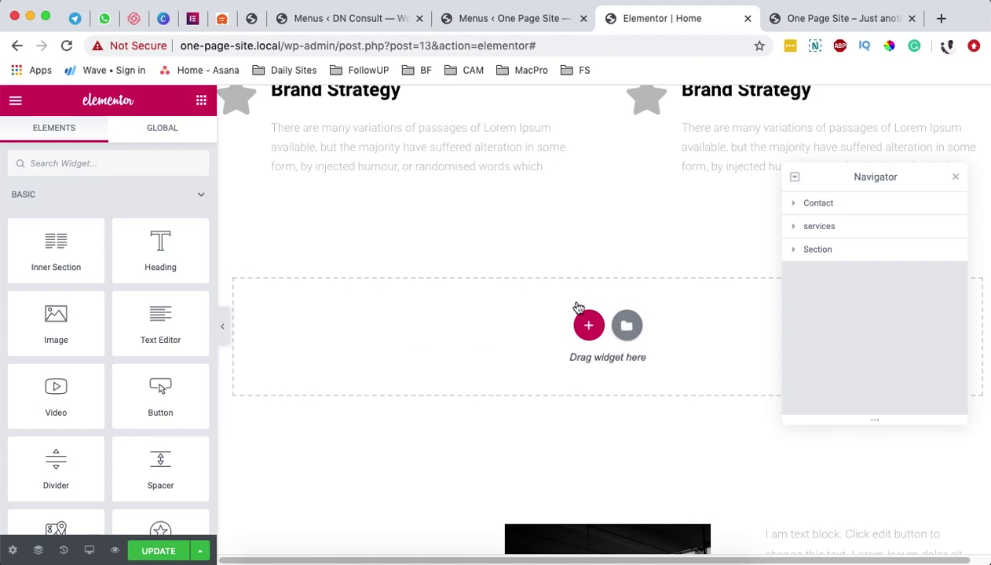
{"action": "left_click", "coordinate": [627, 325]}
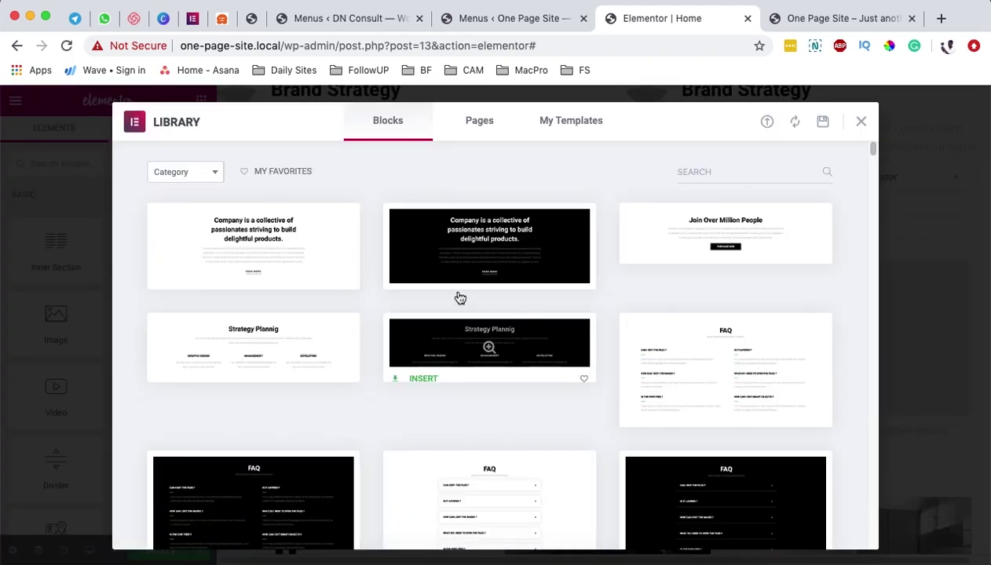
{"action": "left_click", "coordinate": [184, 172]}
{"action": "scroll", "coordinate": [195, 312], "scroll_direction": "down", "scroll_amount": 10}
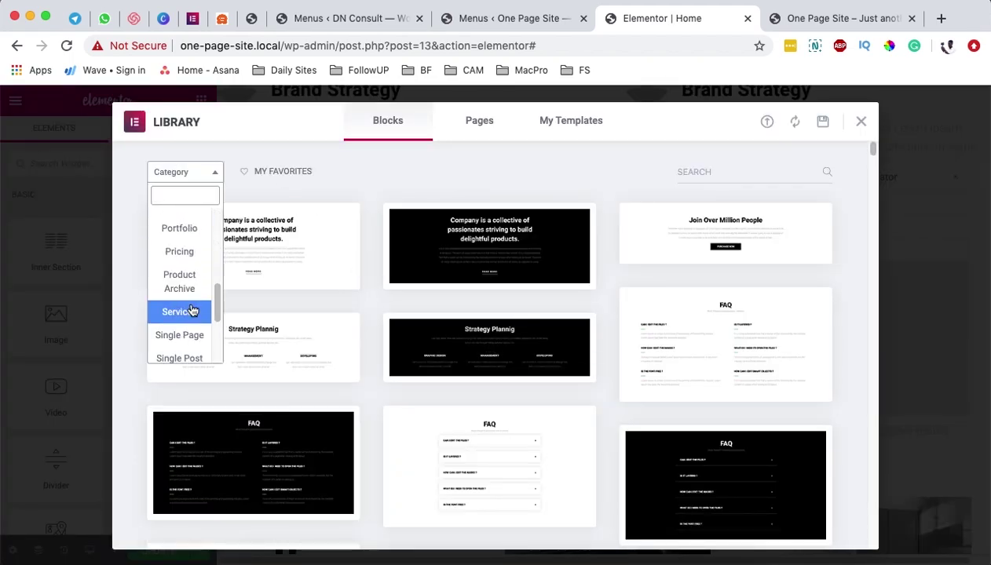
{"action": "left_click", "coordinate": [179, 352]}
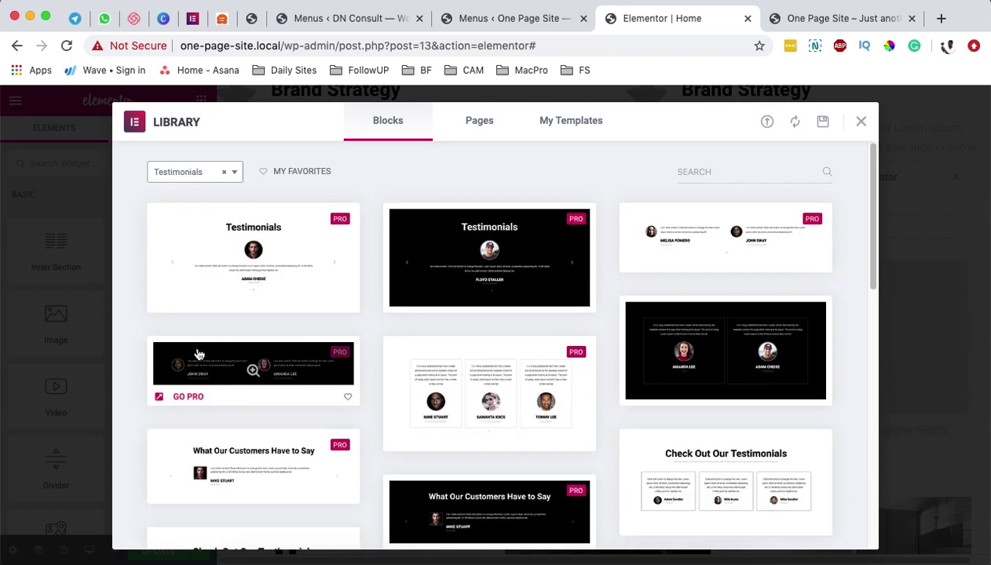
{"action": "scroll", "coordinate": [660, 369], "scroll_direction": "down", "scroll_amount": 1}
{"action": "scroll", "coordinate": [659, 363], "scroll_direction": "down", "scroll_amount": 5}
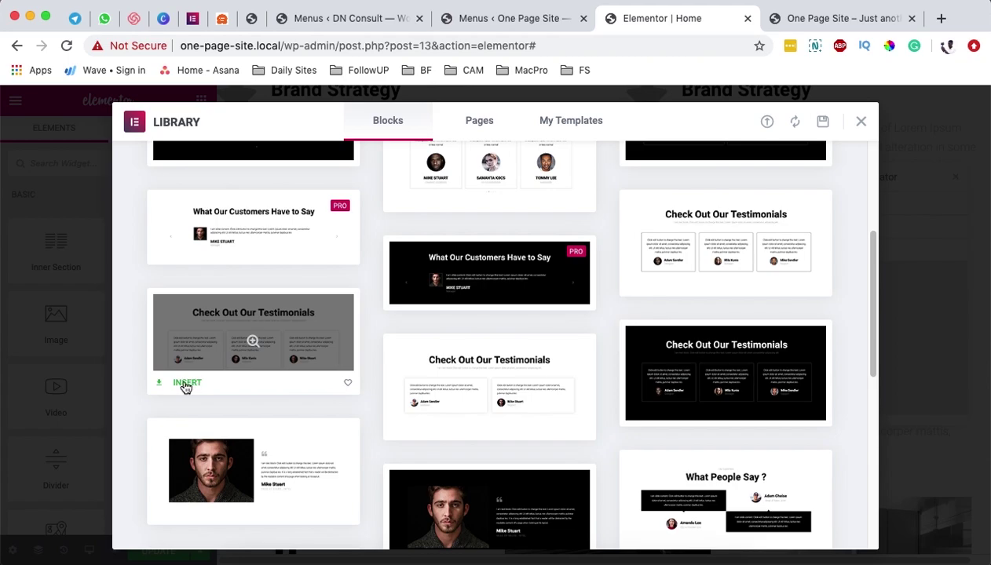
{"action": "left_click", "coordinate": [186, 383]}
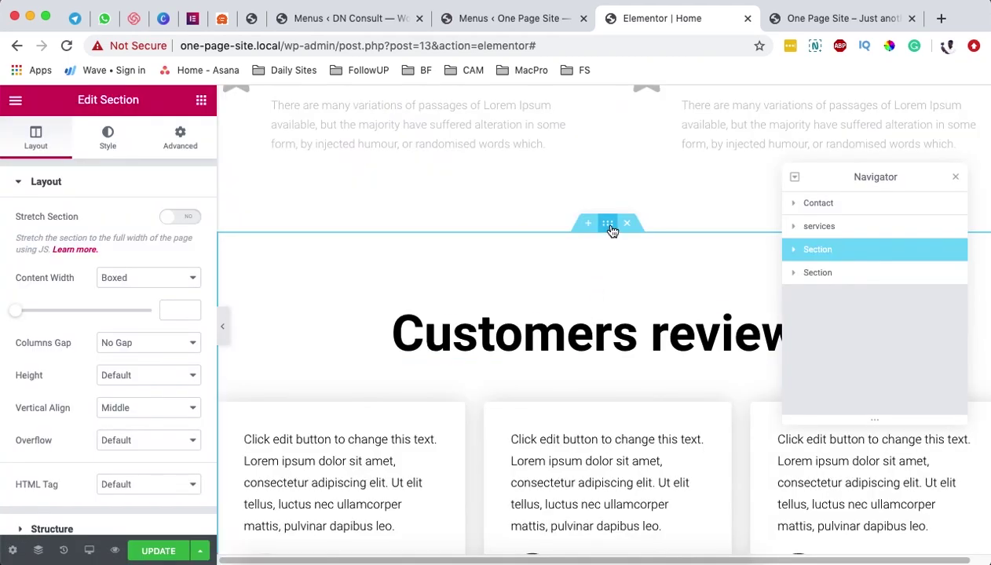
- Rename the customer reviews section as testimonials in the Navigator and set its CSS ID to testimonials
{"action": "double_click", "coordinate": [820, 254]}
{"action": "type", "text": "testimonials"}
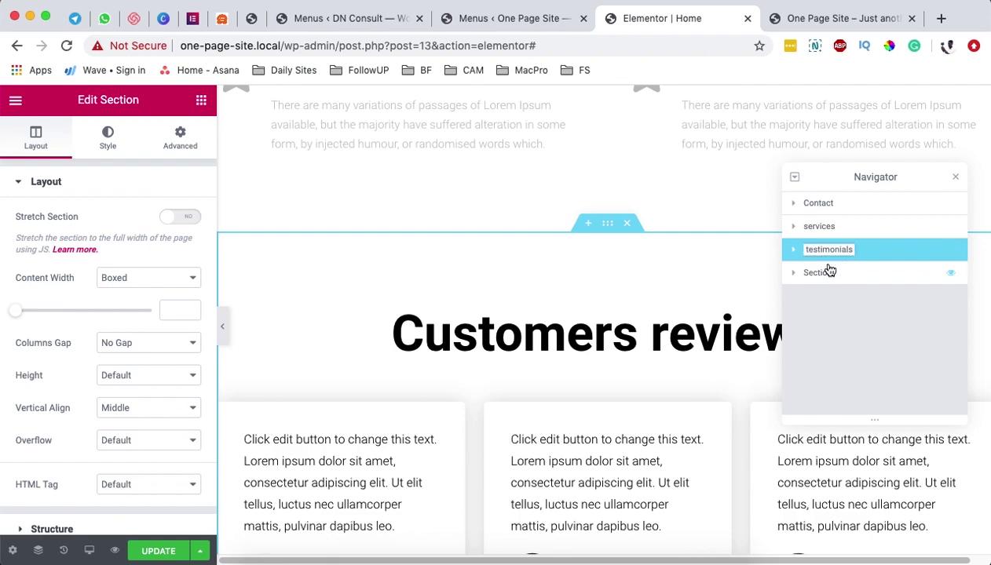
{"action": "key", "text": "Return"}
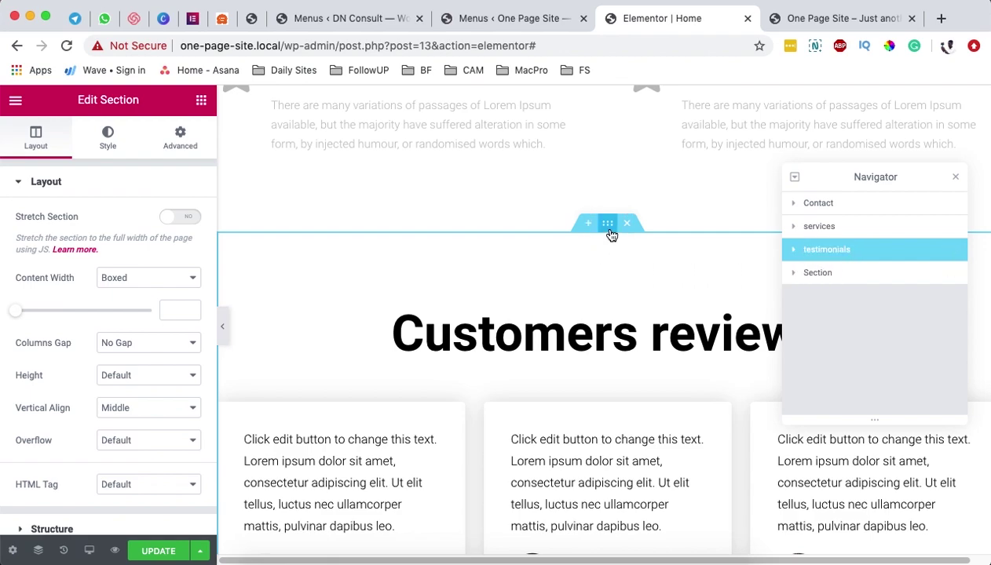
{"action": "left_click", "coordinate": [180, 137]}
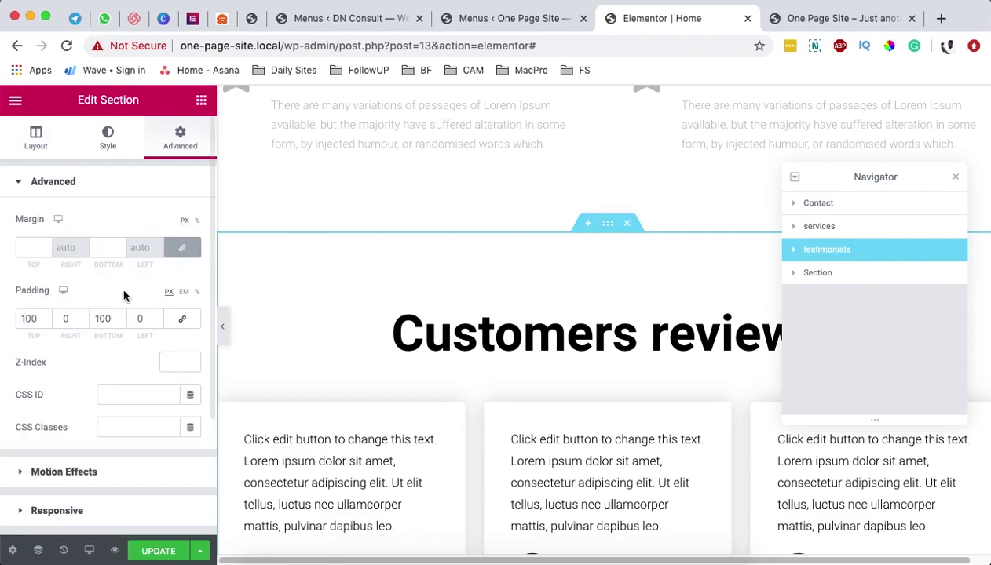
{"action": "left_click", "coordinate": [113, 398]}
{"action": "type", "text": "testimonials"}
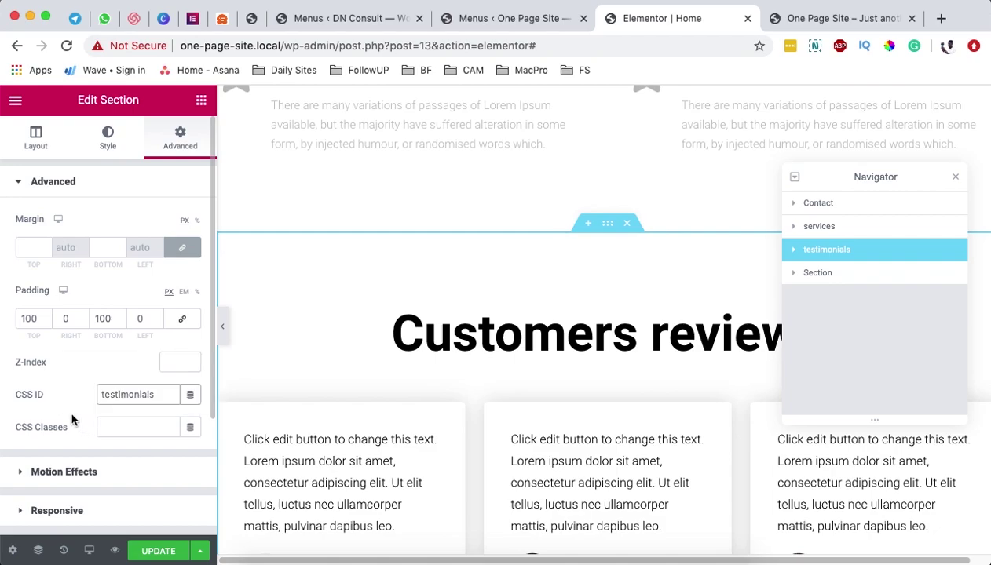
- Review the remaining gallery section and check the URL anchor of the About item in the One Page Site menu settings
{"action": "left_click", "coordinate": [841, 275]}
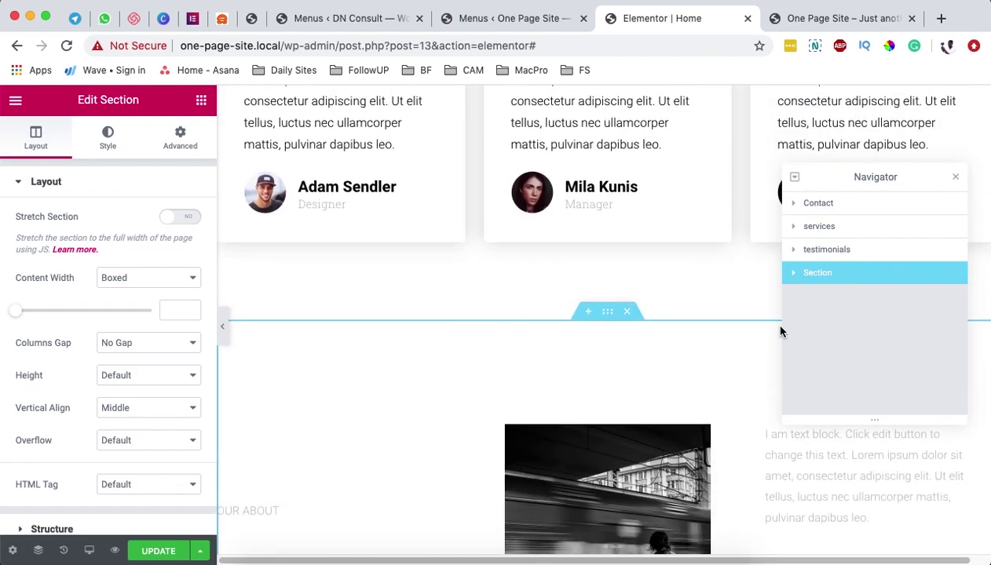
{"action": "scroll", "coordinate": [643, 389], "scroll_direction": "down", "scroll_amount": 5}
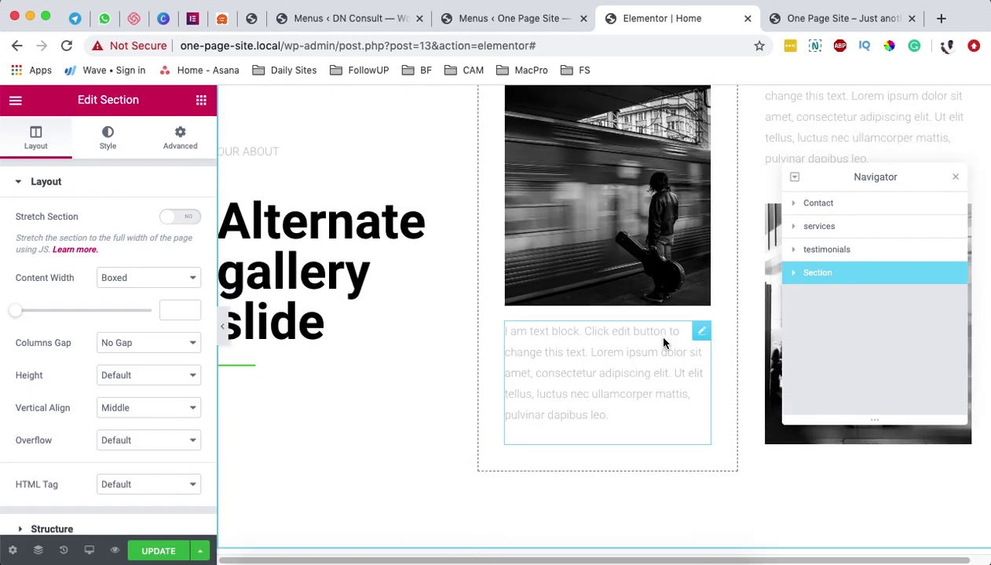
{"action": "scroll", "coordinate": [711, 346], "scroll_direction": "up", "scroll_amount": 2}
{"action": "left_click", "coordinate": [817, 281]}
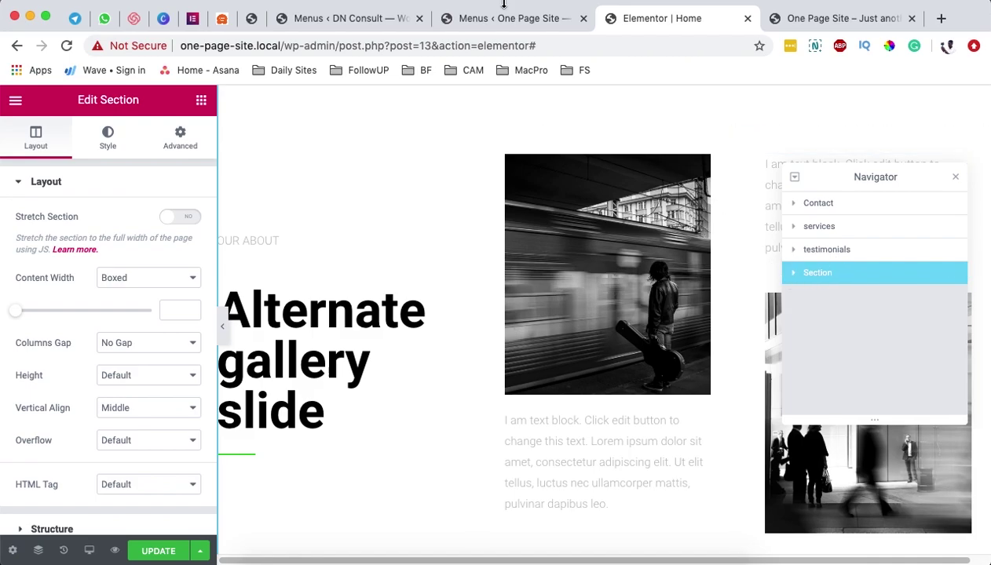
{"action": "left_click", "coordinate": [476, 17]}
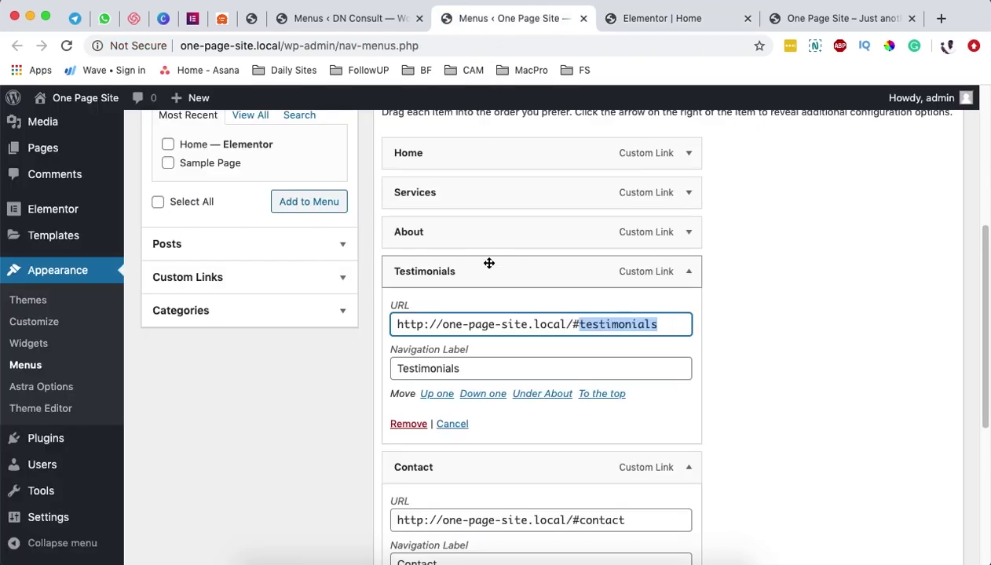
{"action": "left_click", "coordinate": [688, 267]}
{"action": "left_click", "coordinate": [688, 232]}
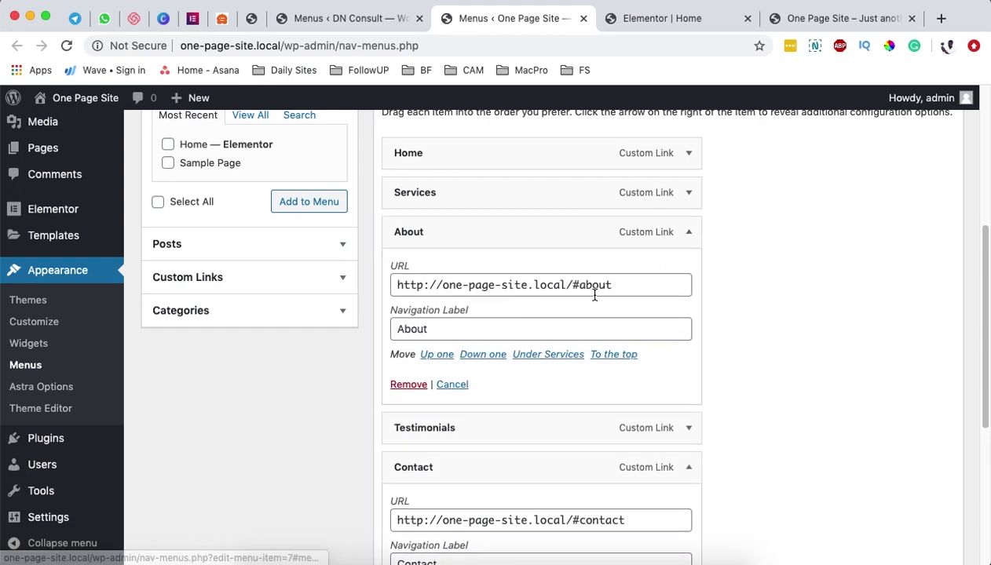
{"action": "left_click_drag", "start_coordinate": [578, 284], "coordinate": [631, 279]}
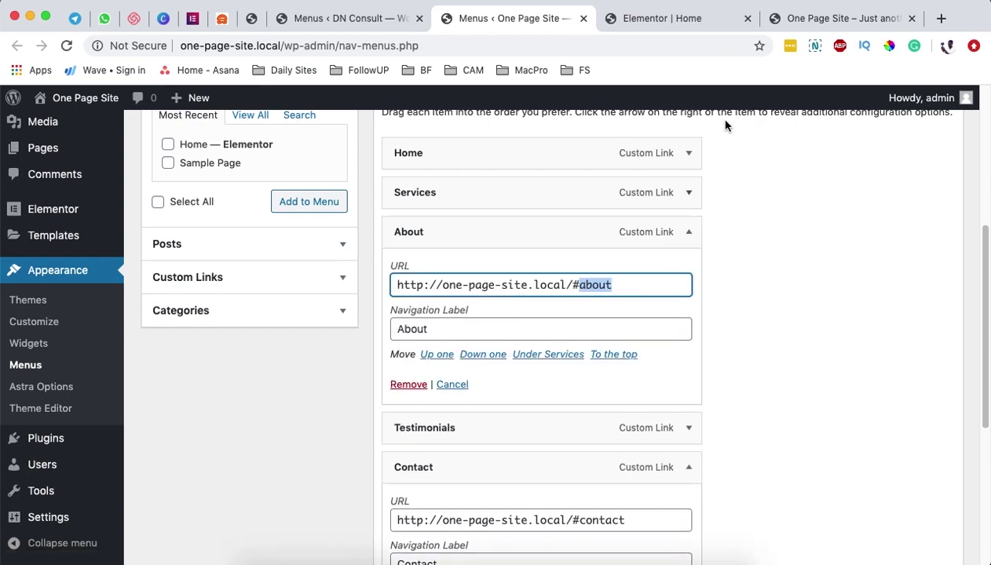
{"action": "left_click", "coordinate": [663, 18]}
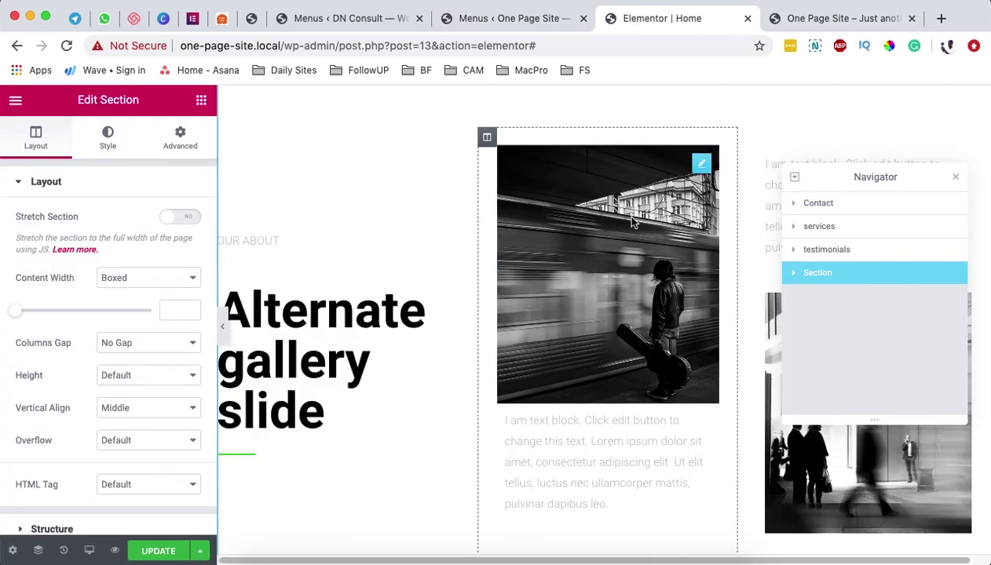
- Rename the gallery section as about in the Navigator and set its CSS ID to about
{"action": "left_click", "coordinate": [859, 283]}
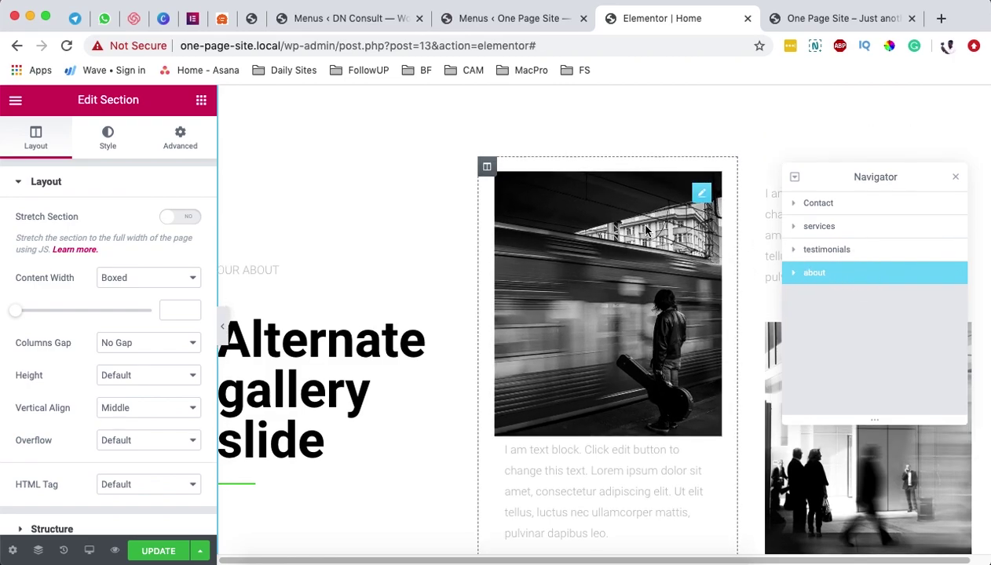
{"action": "scroll", "coordinate": [612, 196], "scroll_direction": "up", "scroll_amount": 2}
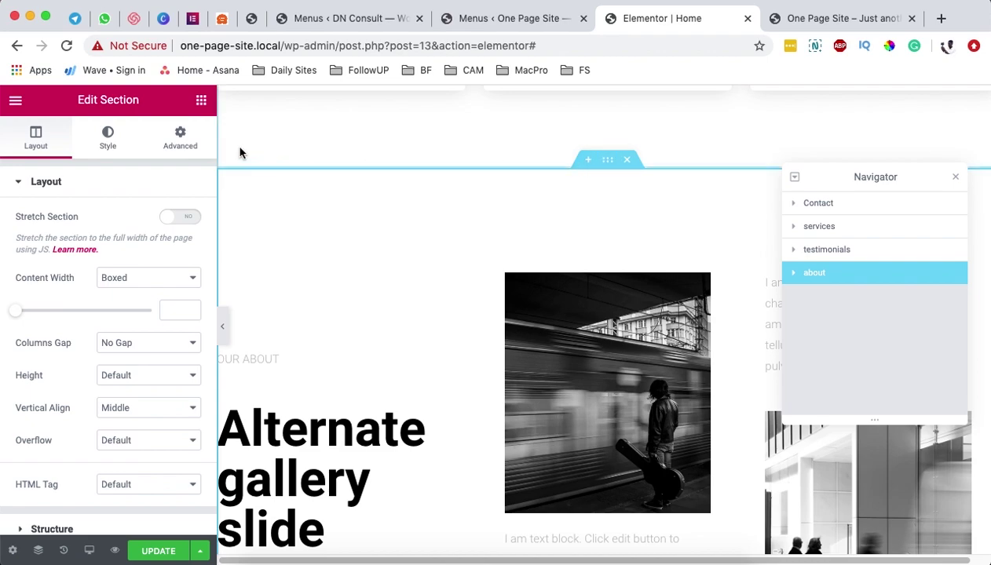
{"action": "left_click", "coordinate": [179, 138]}
{"action": "left_click", "coordinate": [124, 394]}
{"action": "type", "text": "about"}
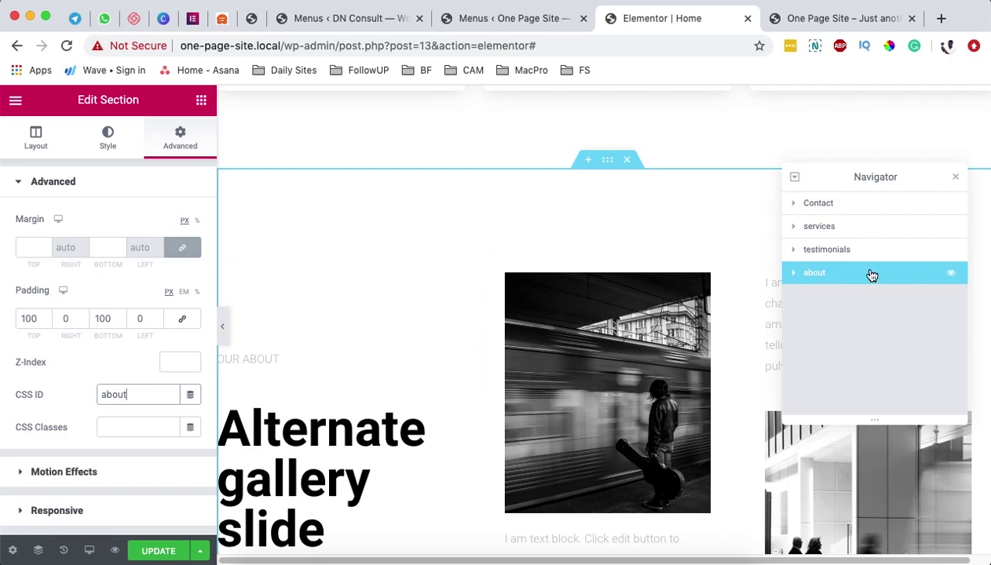
- Rename the Contact section as contact in the Navigator and reorder the sections as about, services, testimonials, contact
{"action": "double_click", "coordinate": [826, 209]}
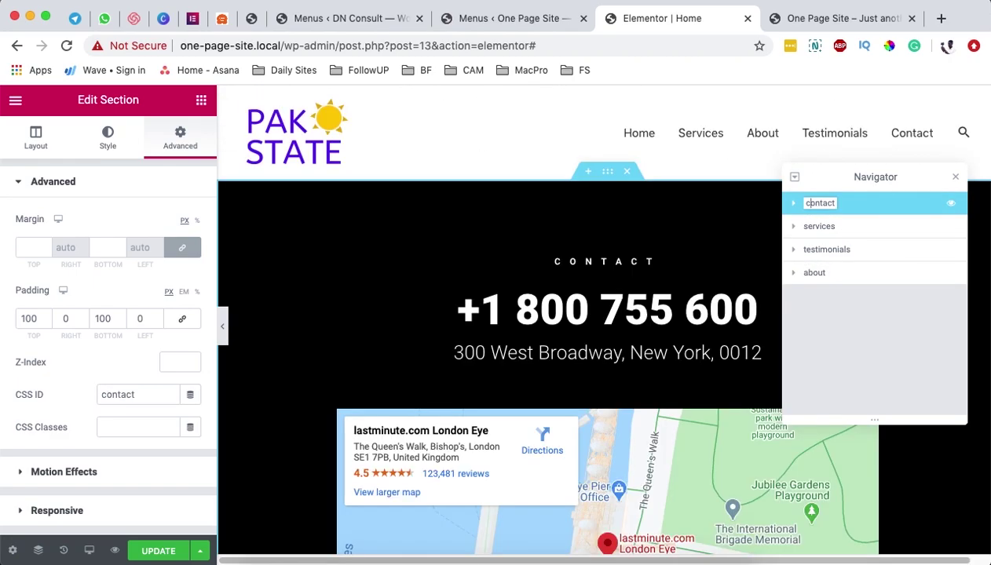
{"action": "left_click_drag", "start_coordinate": [857, 210], "coordinate": [858, 272]}
{"action": "left_click_drag", "start_coordinate": [851, 228], "coordinate": [848, 202]}
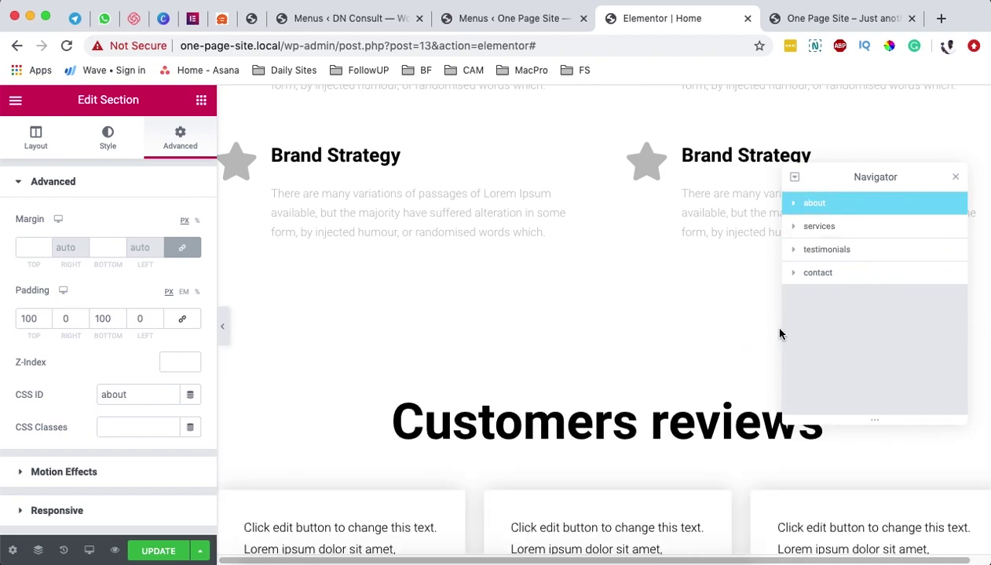
- Update the Home page in Elementor and reload the live site in its own browser tab
{"action": "left_click", "coordinate": [174, 552]}
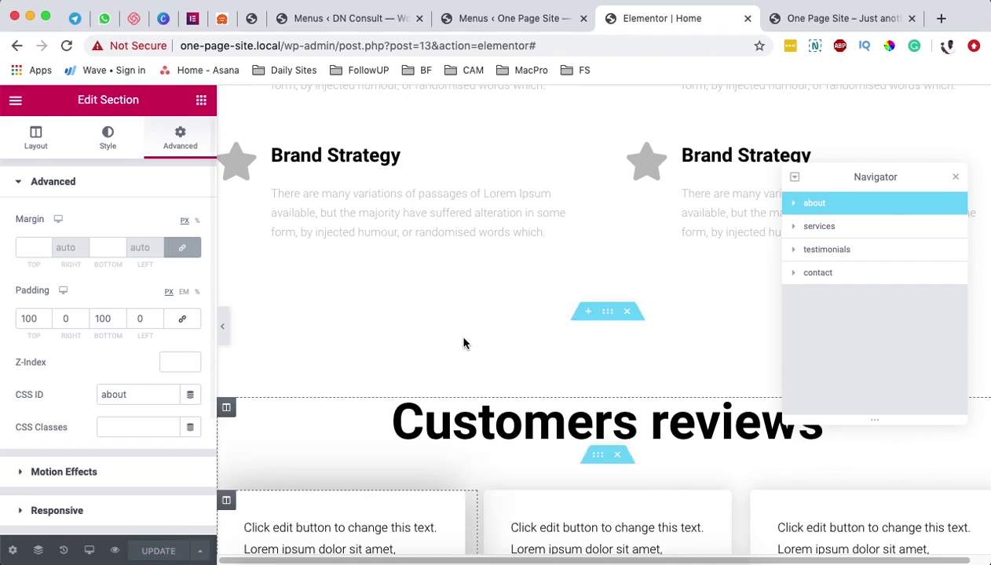
{"action": "left_click", "coordinate": [802, 27]}
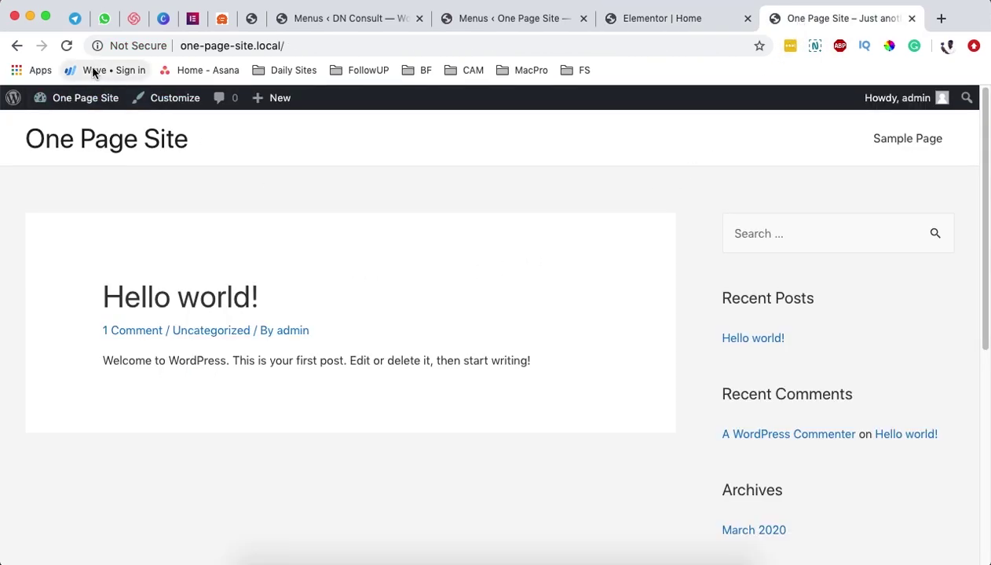
{"action": "left_click", "coordinate": [67, 45]}
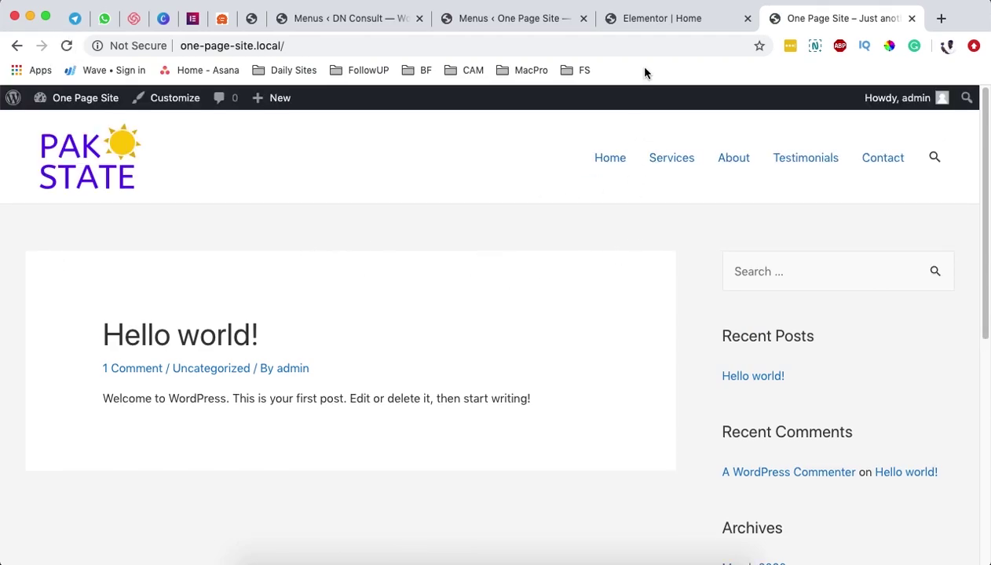
- Set the homepage display in the WordPress Reading Settings to a static page, with Home as the homepage
{"action": "left_click", "coordinate": [494, 23]}
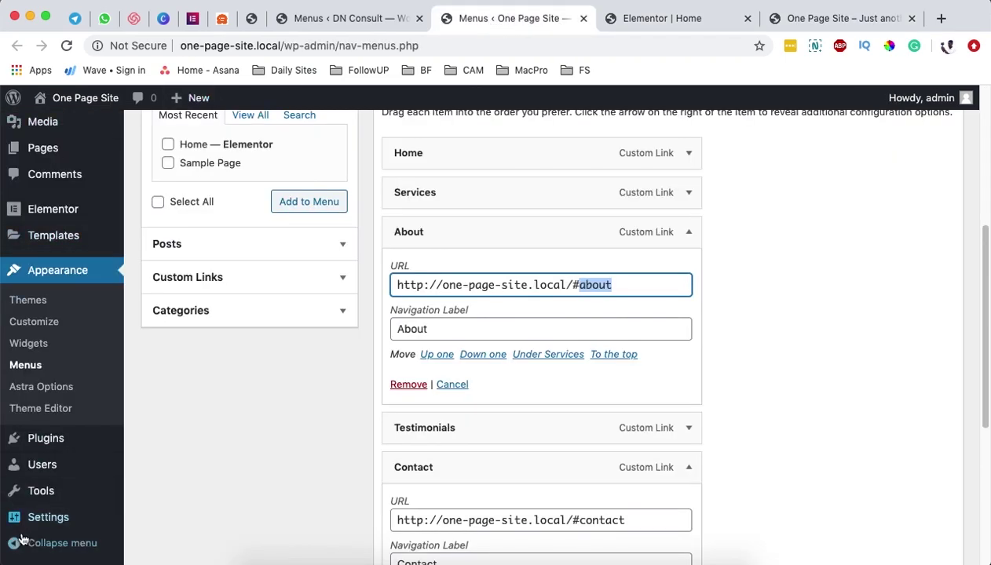
{"action": "mouse_move", "coordinate": [35, 522]}
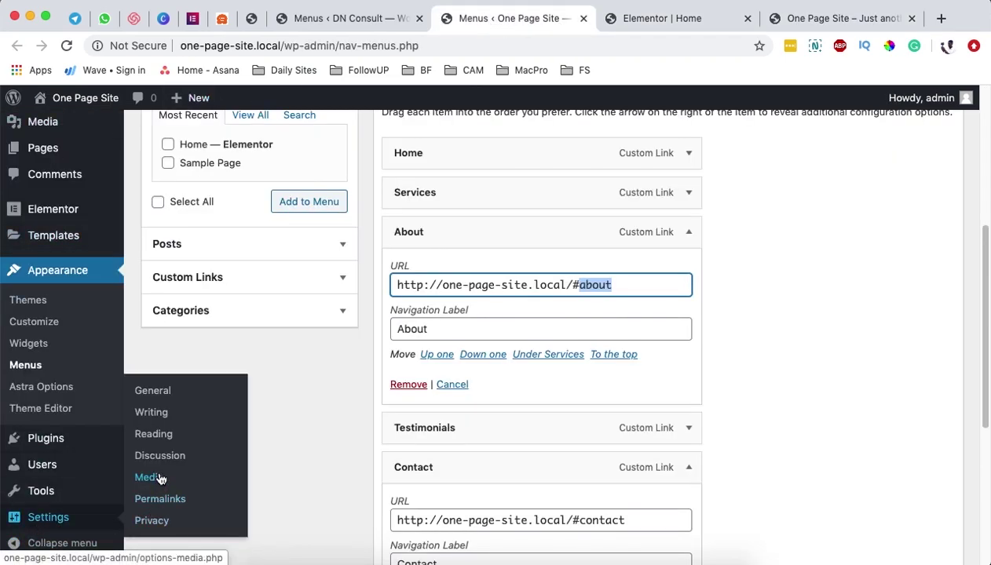
{"action": "left_click", "coordinate": [160, 434]}
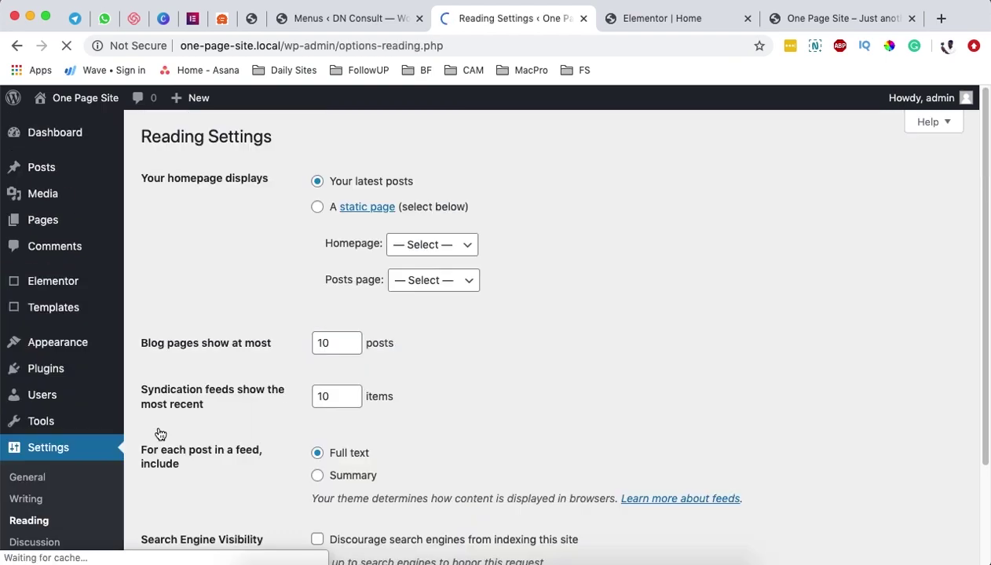
{"action": "left_click", "coordinate": [317, 208]}
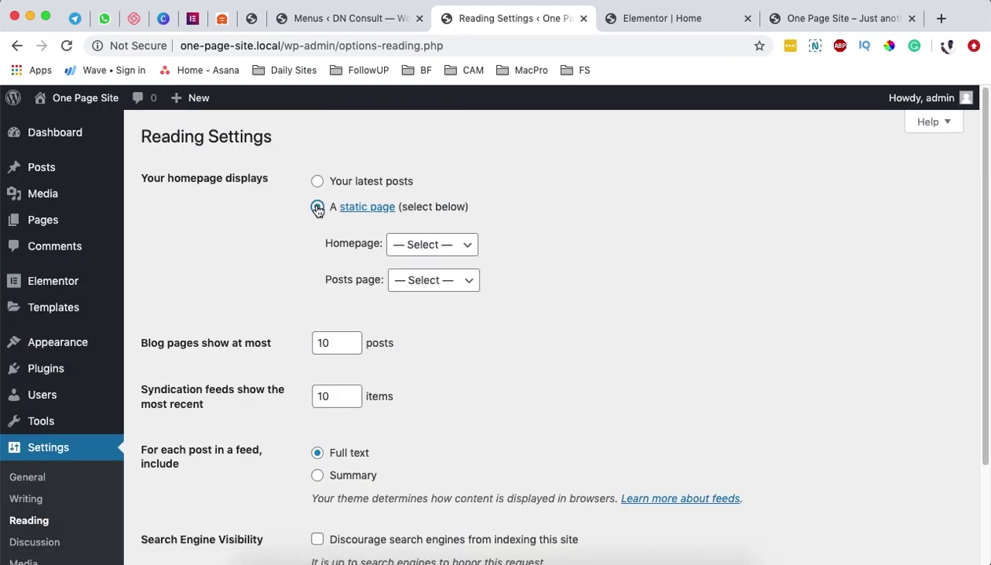
{"action": "left_click", "coordinate": [464, 246]}
{"action": "left_click", "coordinate": [439, 258]}
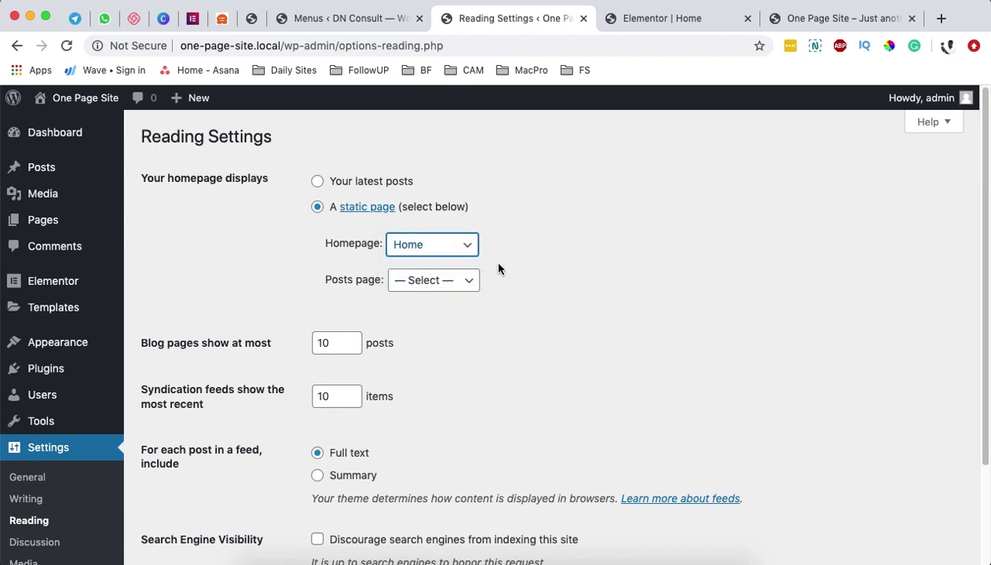
{"action": "left_click", "coordinate": [666, 22]}
{"action": "left_click", "coordinate": [809, 21]}
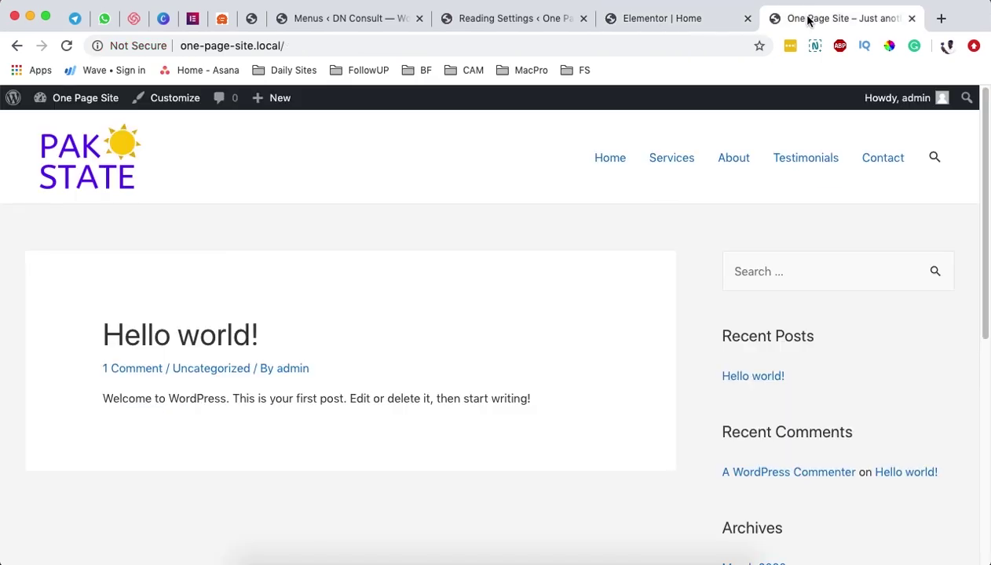
{"action": "left_click", "coordinate": [645, 28]}
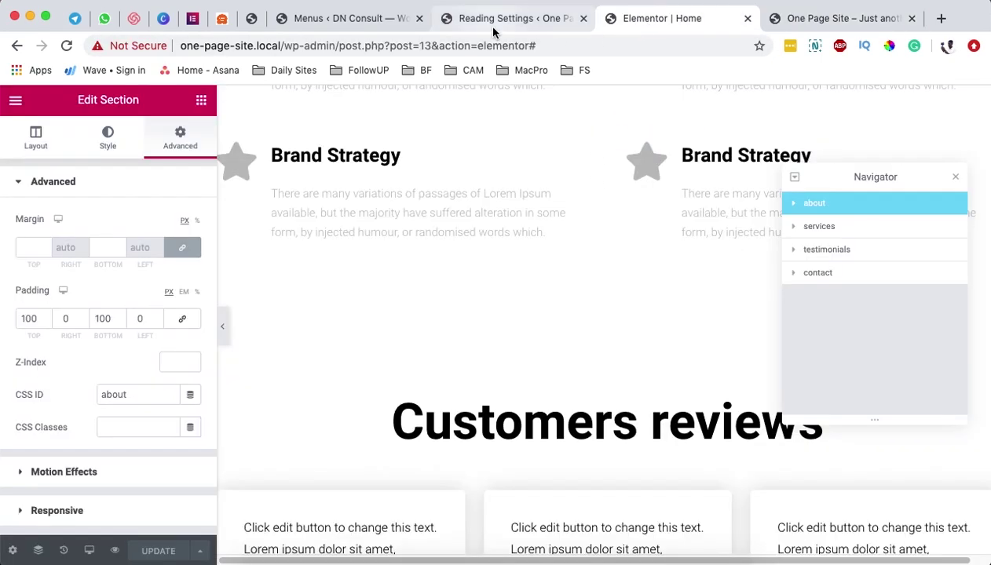
{"action": "left_click", "coordinate": [487, 23]}
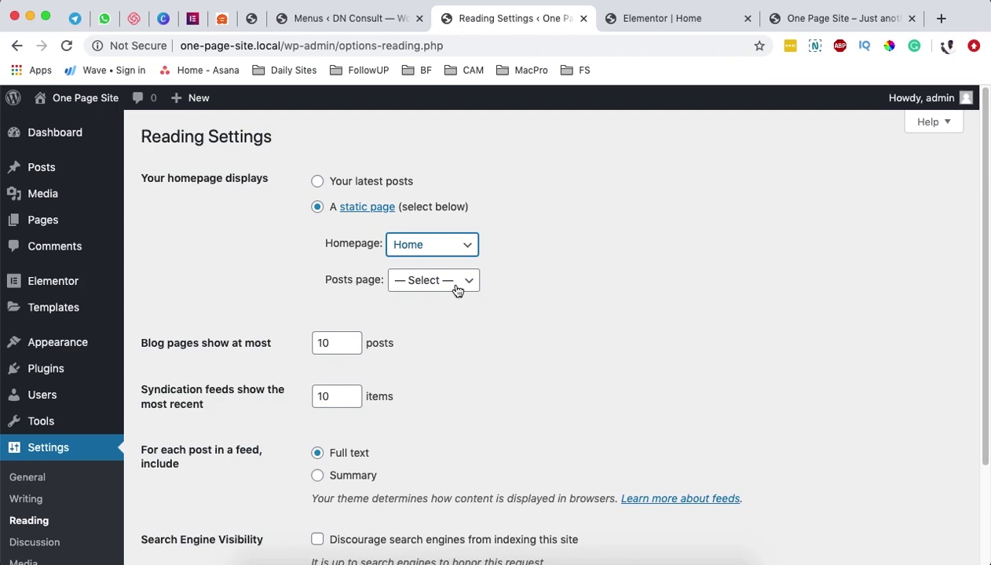
- Save the Reading Settings and reload the live site in its own browser tab
{"action": "scroll", "coordinate": [577, 274], "scroll_direction": "down", "scroll_amount": 3}
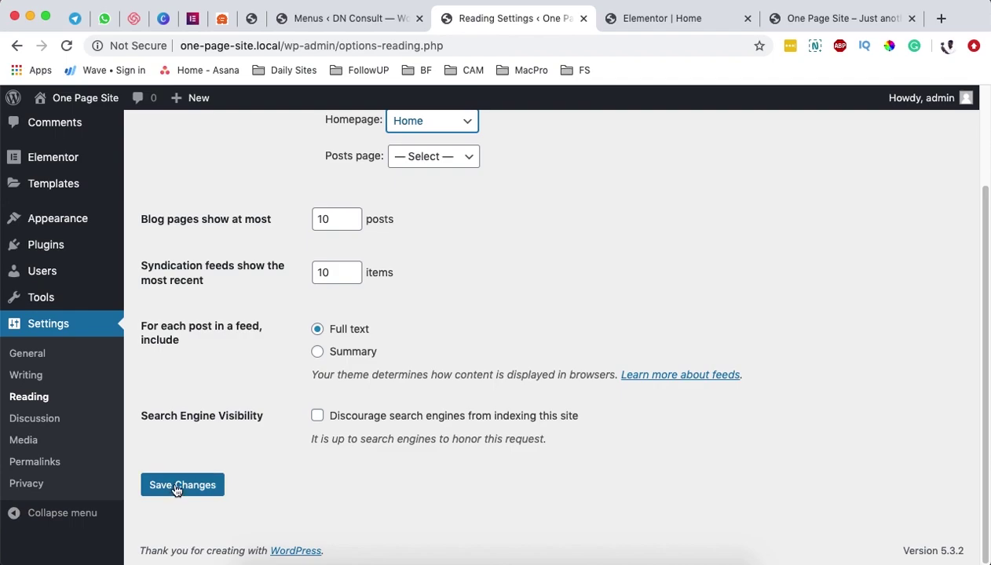
{"action": "left_click", "coordinate": [177, 487]}
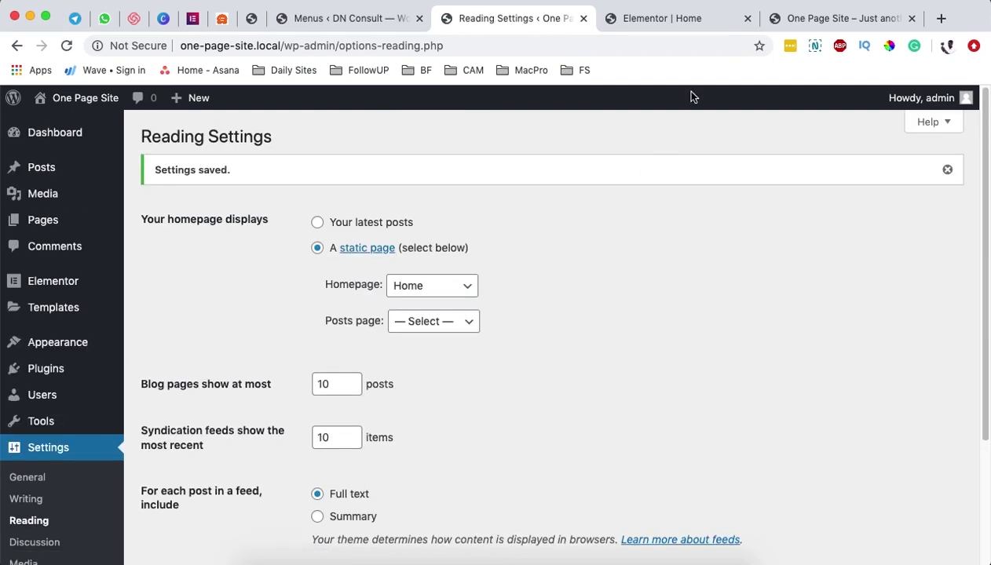
{"action": "left_click", "coordinate": [812, 28]}
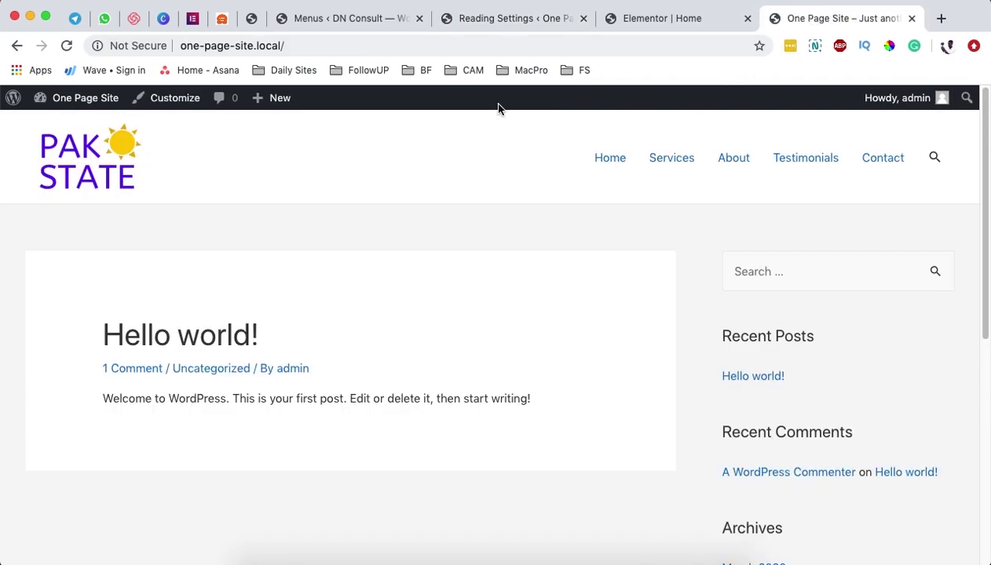
{"action": "left_click", "coordinate": [69, 46]}
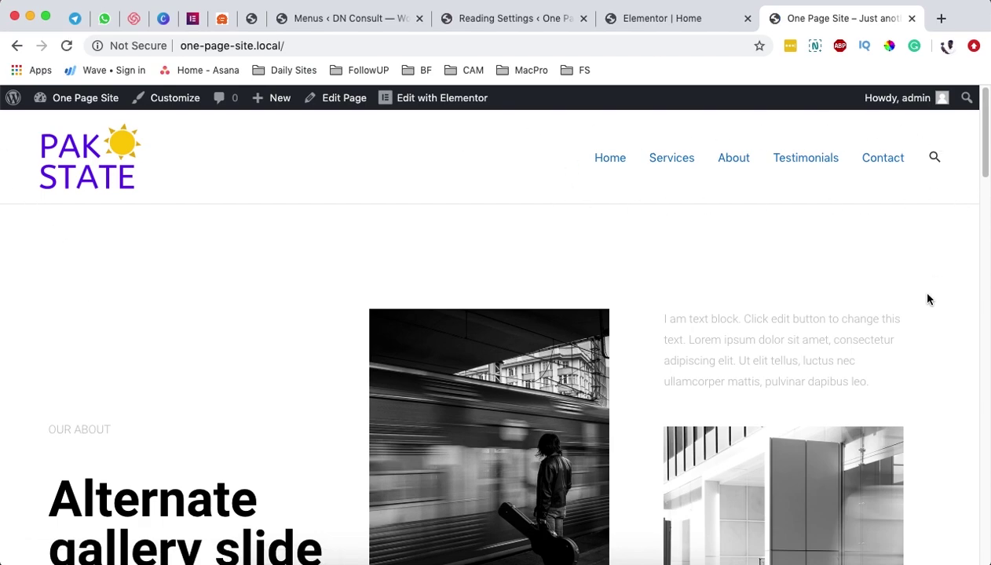
- Look through the live homepage from the about section down to the footer and return to its header
{"action": "scroll", "coordinate": [910, 302], "scroll_direction": "down", "scroll_amount": 3}
{"action": "scroll", "coordinate": [571, 387], "scroll_direction": "down", "scroll_amount": 10}
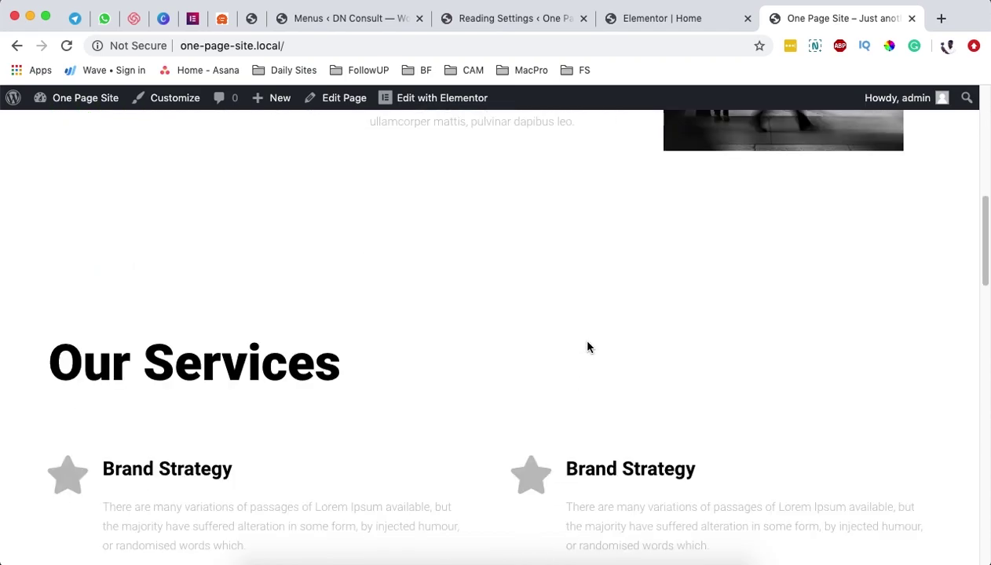
{"action": "scroll", "coordinate": [587, 348], "scroll_direction": "down", "scroll_amount": 3}
{"action": "scroll", "coordinate": [226, 425], "scroll_direction": "down", "scroll_amount": 20}
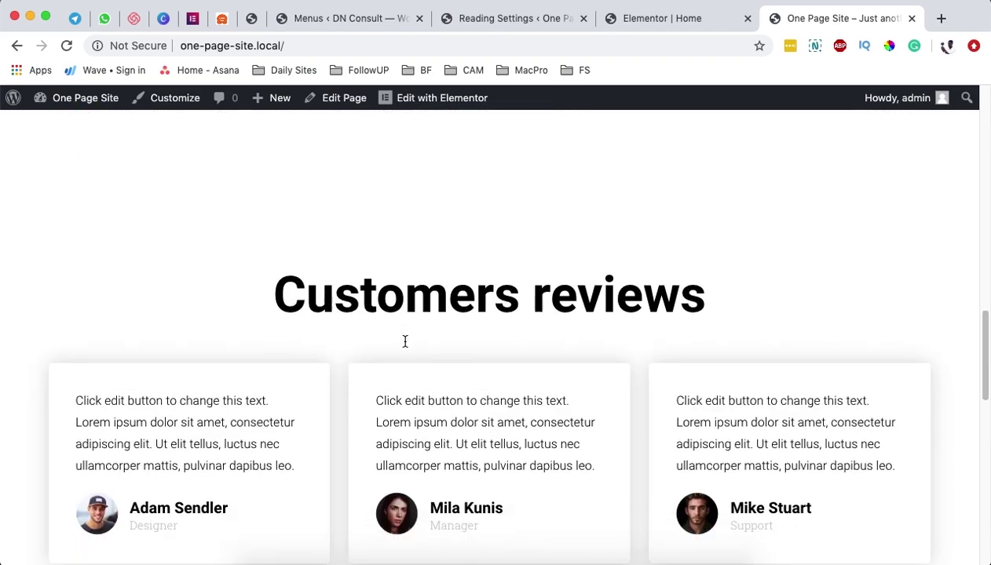
{"action": "scroll", "coordinate": [318, 341], "scroll_direction": "down", "scroll_amount": 10}
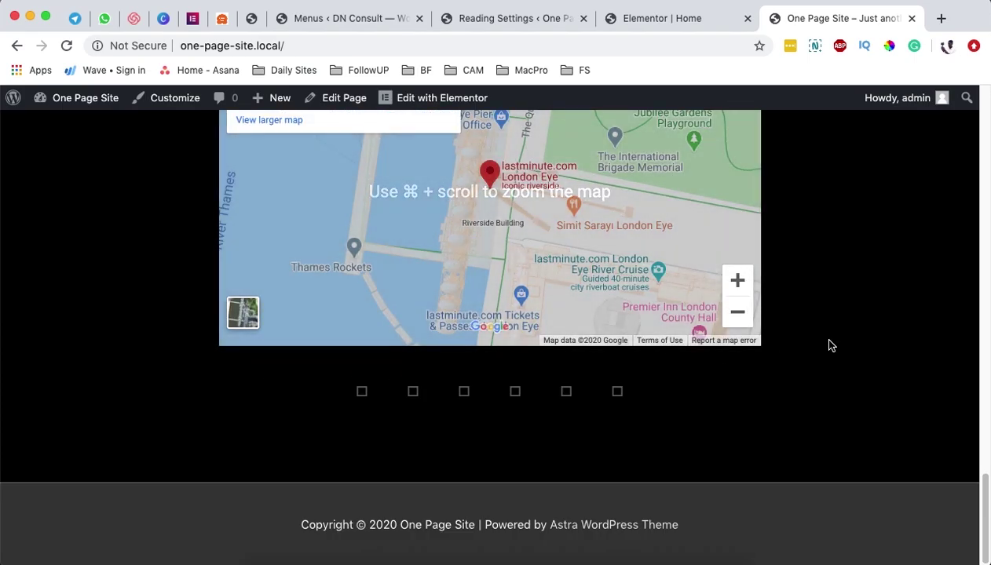
{"action": "scroll", "coordinate": [829, 344], "scroll_direction": "up", "scroll_amount": 10}
{"action": "scroll", "coordinate": [829, 343], "scroll_direction": "up", "scroll_amount": 15}
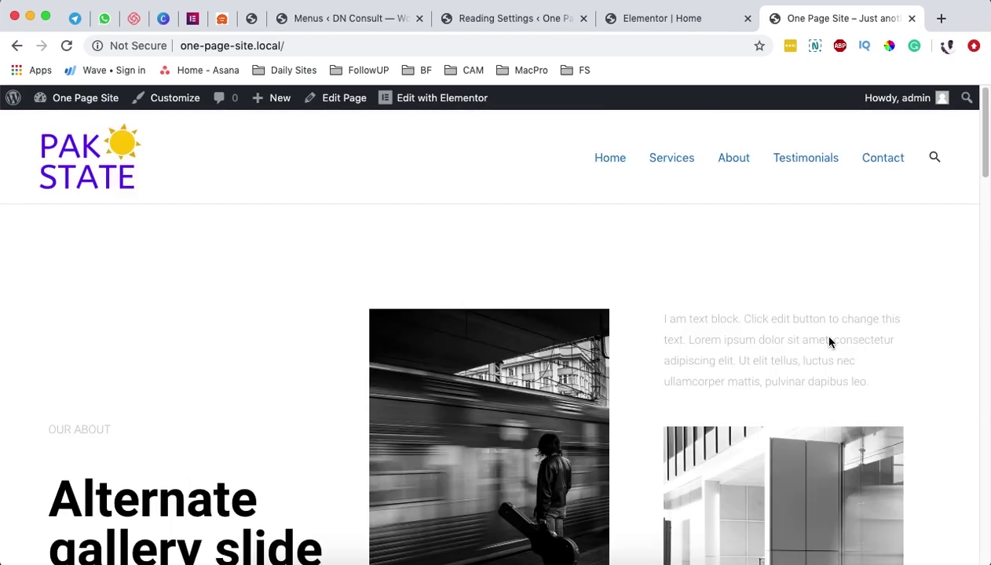
- Test the Services, About and Contact menu links on the live homepage
{"action": "left_click", "coordinate": [679, 165]}
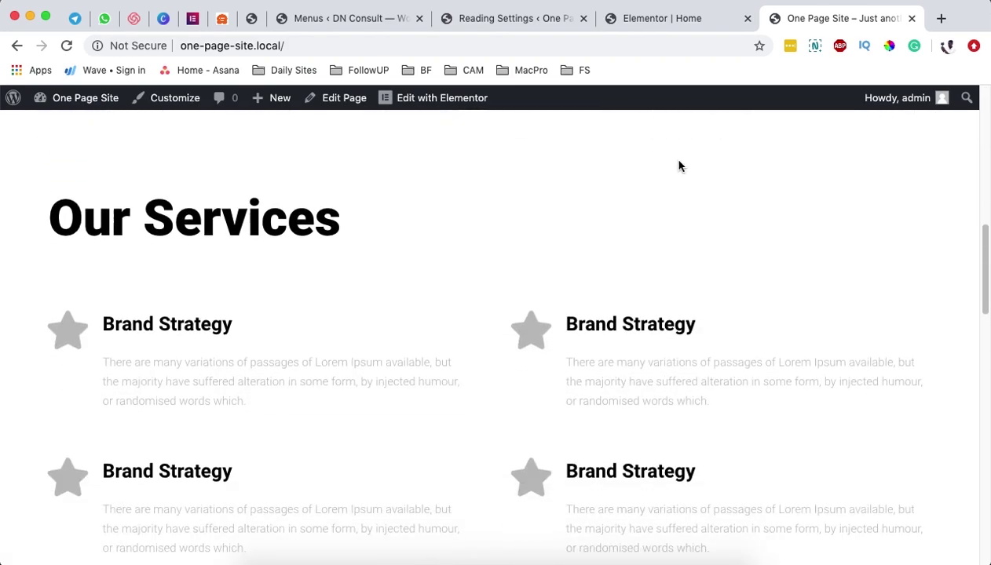
{"action": "scroll", "coordinate": [679, 166], "scroll_direction": "up", "scroll_amount": 15}
{"action": "left_click", "coordinate": [673, 161]}
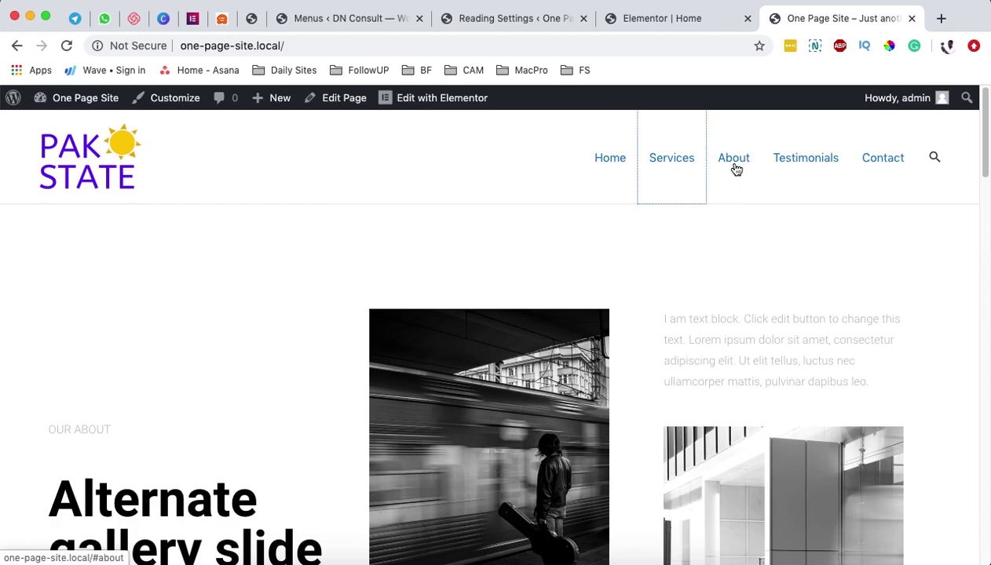
{"action": "left_click", "coordinate": [738, 165]}
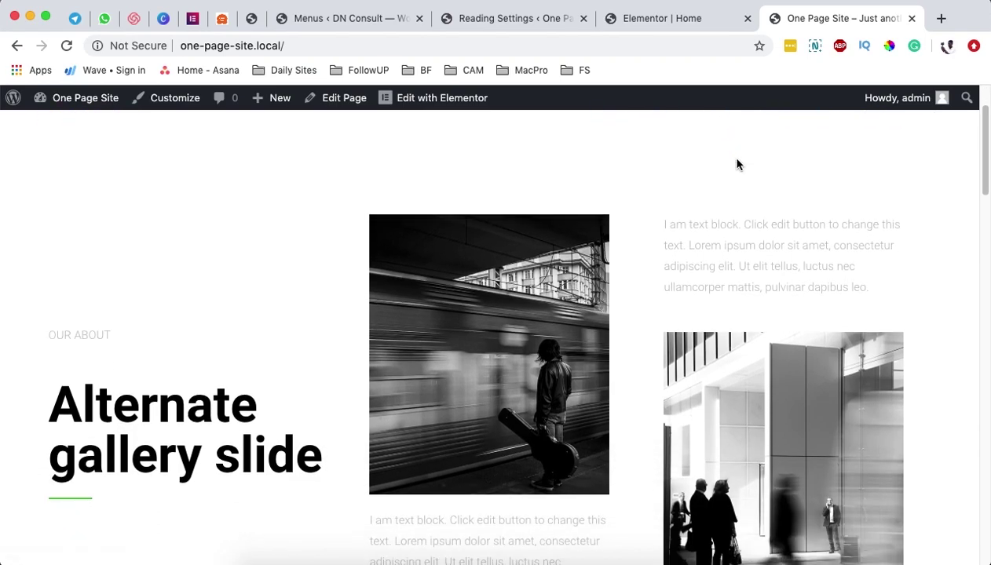
{"action": "scroll", "coordinate": [736, 164], "scroll_direction": "up", "scroll_amount": 10}
{"action": "left_click", "coordinate": [884, 161]}
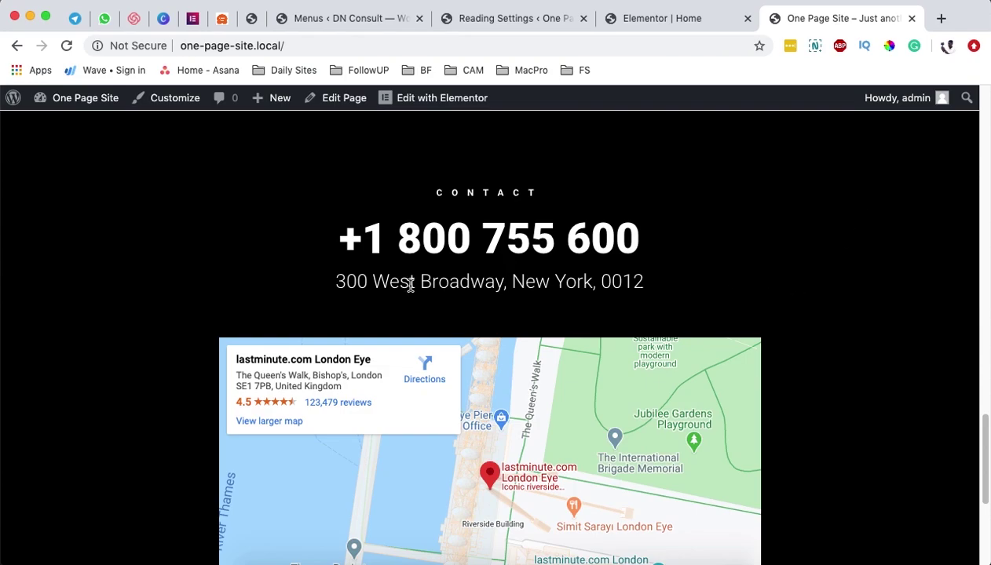
- In the Elementor editor of the Home page, give the about section a gradient background overlay
{"action": "left_click", "coordinate": [462, 22]}
{"action": "left_click", "coordinate": [658, 19]}
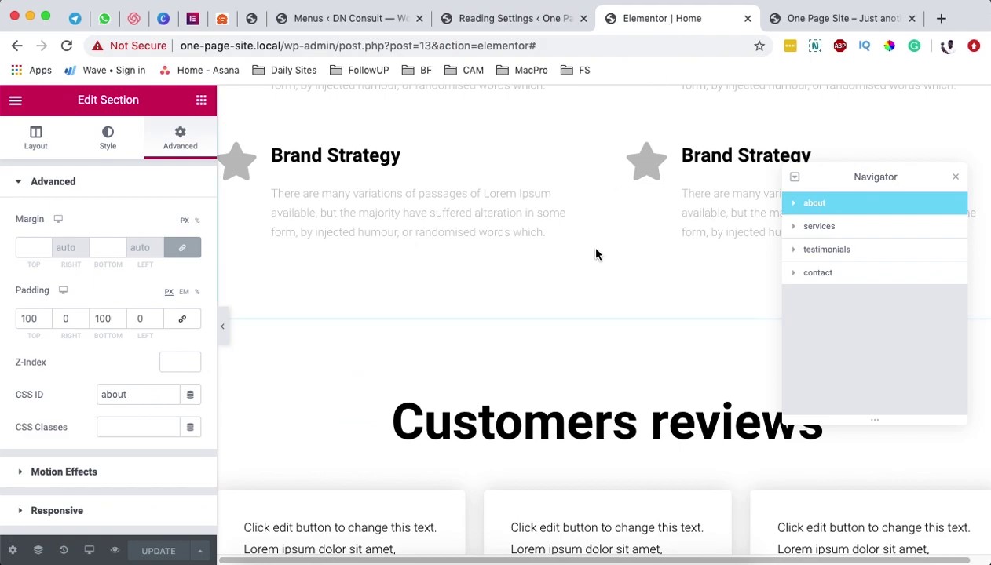
{"action": "scroll", "coordinate": [595, 253], "scroll_direction": "up", "scroll_amount": 5}
{"action": "scroll", "coordinate": [592, 259], "scroll_direction": "down", "scroll_amount": 4}
{"action": "scroll", "coordinate": [595, 265], "scroll_direction": "up", "scroll_amount": 6}
{"action": "scroll", "coordinate": [594, 257], "scroll_direction": "down", "scroll_amount": 3}
{"action": "scroll", "coordinate": [597, 243], "scroll_direction": "up", "scroll_amount": 3}
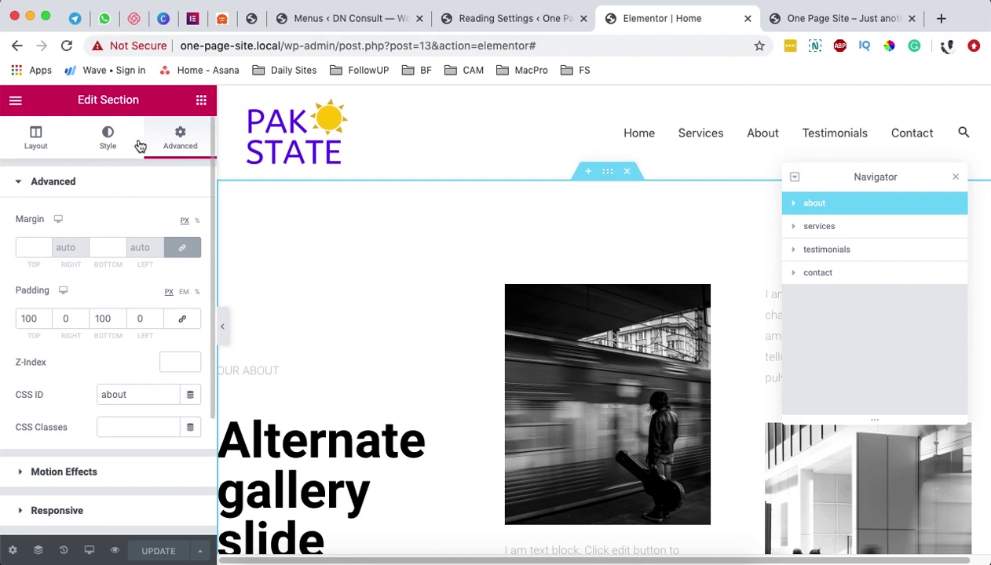
{"action": "left_click", "coordinate": [113, 141]}
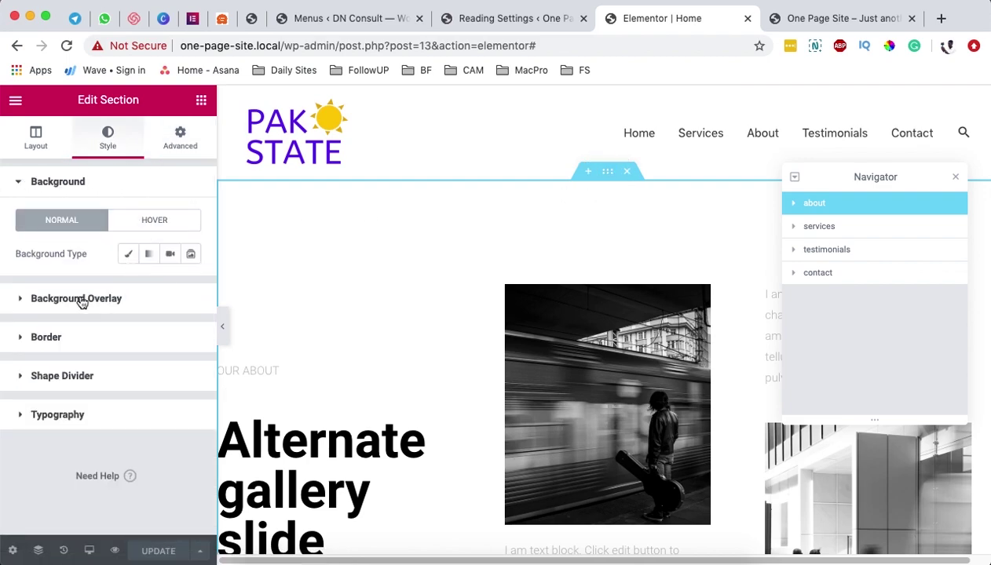
{"action": "left_click", "coordinate": [151, 312]}
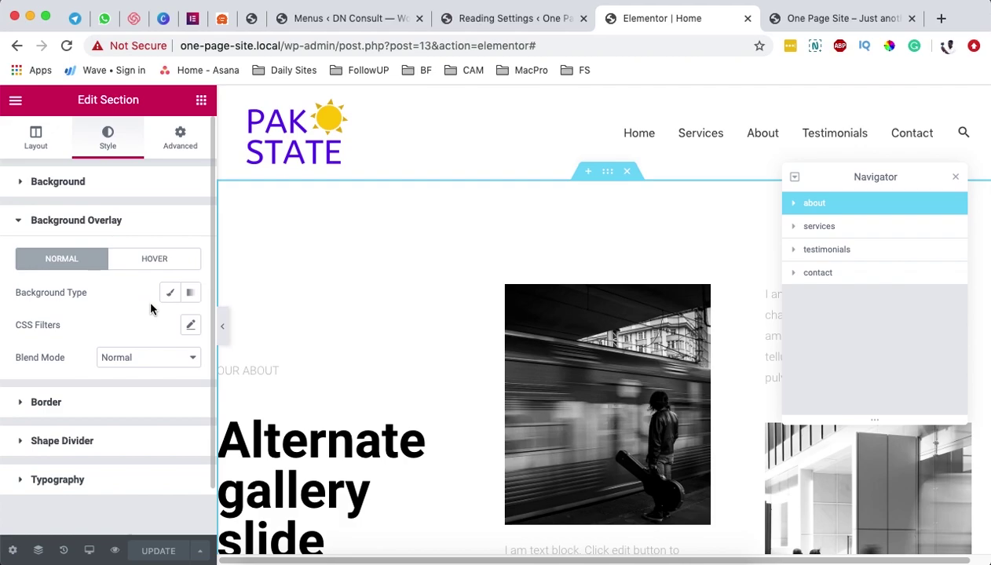
{"action": "left_click", "coordinate": [190, 245]}
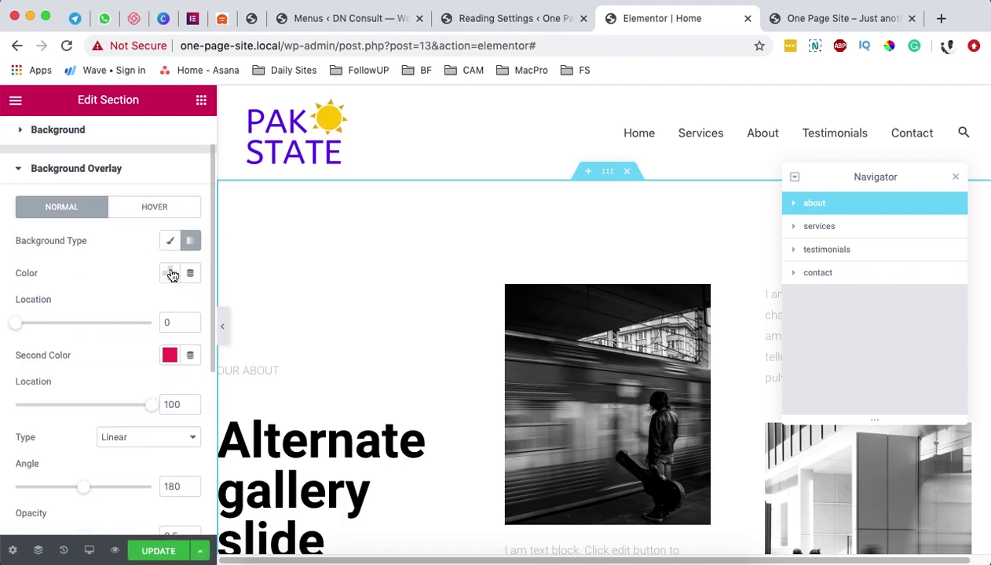
- Set the first color of the about section's overlay gradient to a muted reddish brown
{"action": "left_click", "coordinate": [171, 274]}
{"action": "left_click", "coordinate": [166, 338]}
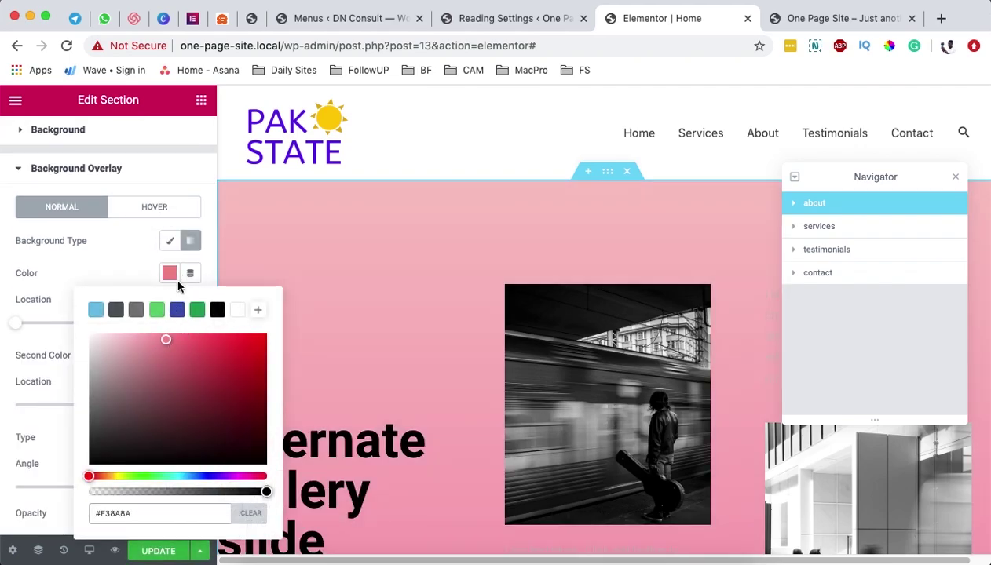
{"action": "left_click", "coordinate": [169, 273]}
{"action": "scroll", "coordinate": [598, 296], "scroll_direction": "down", "scroll_amount": 6}
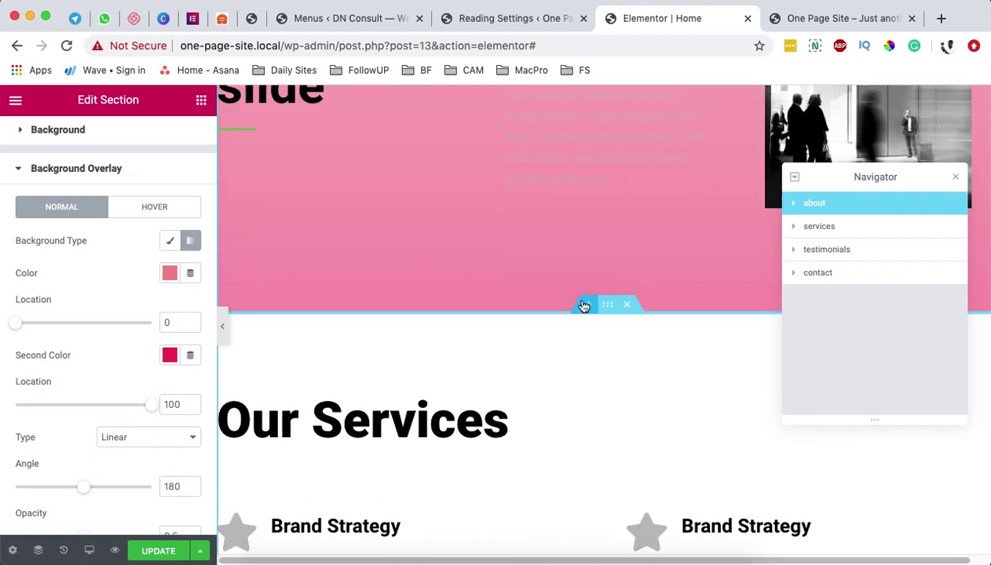
{"action": "scroll", "coordinate": [583, 307], "scroll_direction": "up", "scroll_amount": 5}
{"action": "left_click", "coordinate": [170, 273]}
{"action": "left_click", "coordinate": [126, 394]}
{"action": "left_click_drag", "start_coordinate": [126, 393], "coordinate": [49, 504]}
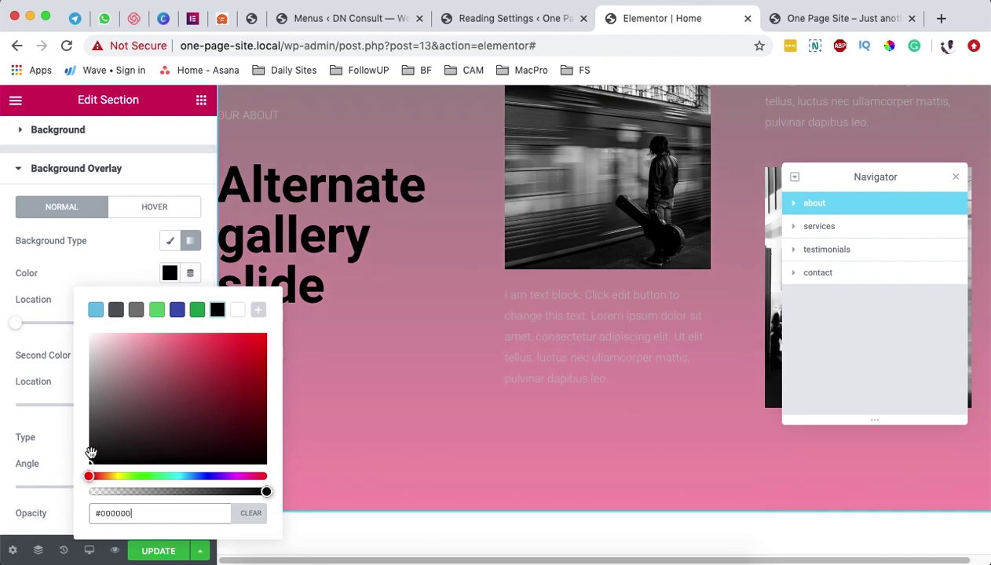
{"action": "left_click_drag", "start_coordinate": [98, 462], "coordinate": [150, 387]}
{"action": "left_click", "coordinate": [170, 273]}
- Set the second color of the about section's overlay gradient to deep blue, #001FAA
{"action": "left_click", "coordinate": [170, 354]}
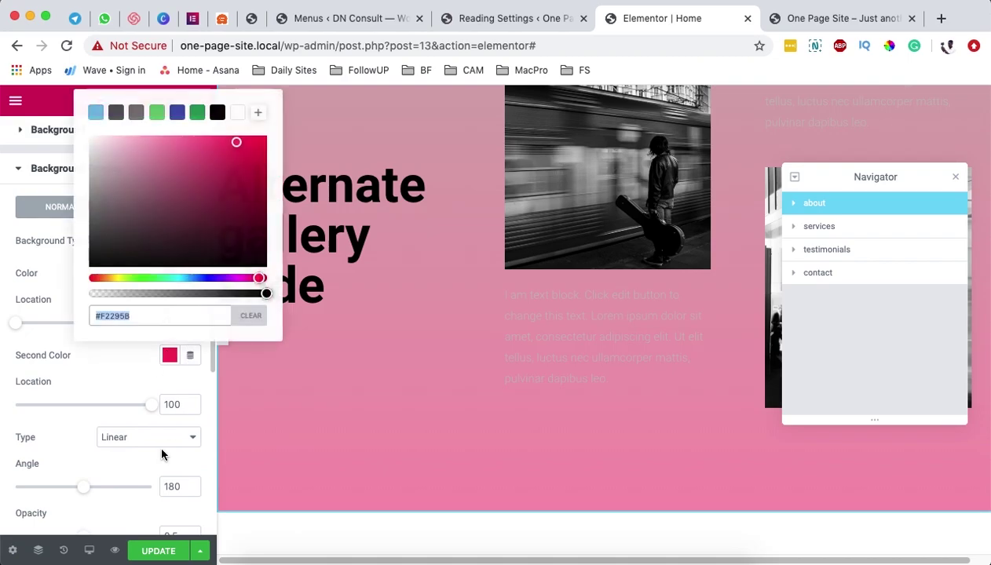
{"action": "left_click", "coordinate": [202, 278]}
{"action": "left_click_drag", "start_coordinate": [211, 214], "coordinate": [267, 179]}
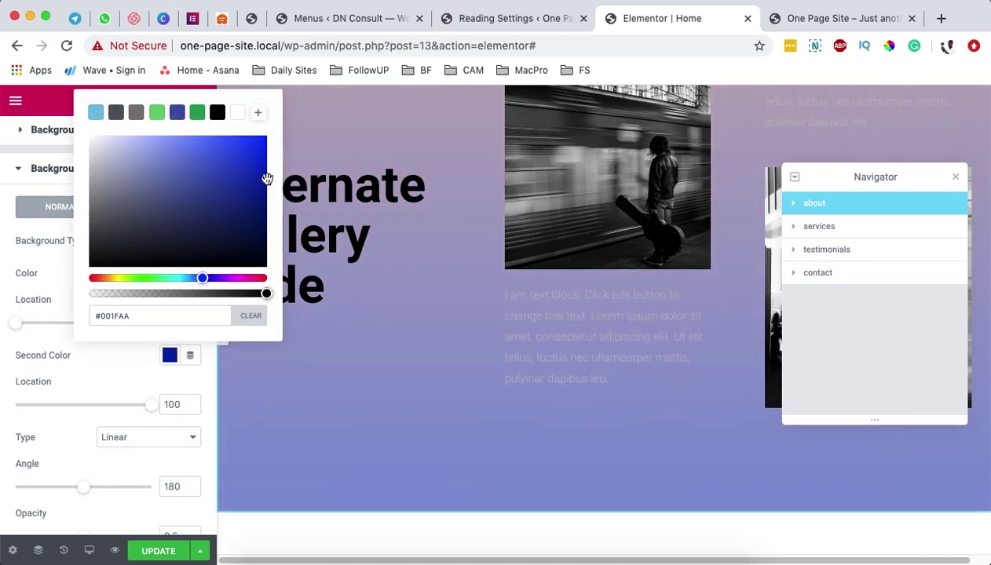
{"action": "left_click", "coordinate": [59, 299]}
- Review the sections in the editor, update the Home page and reload the live site
{"action": "scroll", "coordinate": [647, 299], "scroll_direction": "down", "scroll_amount": 5}
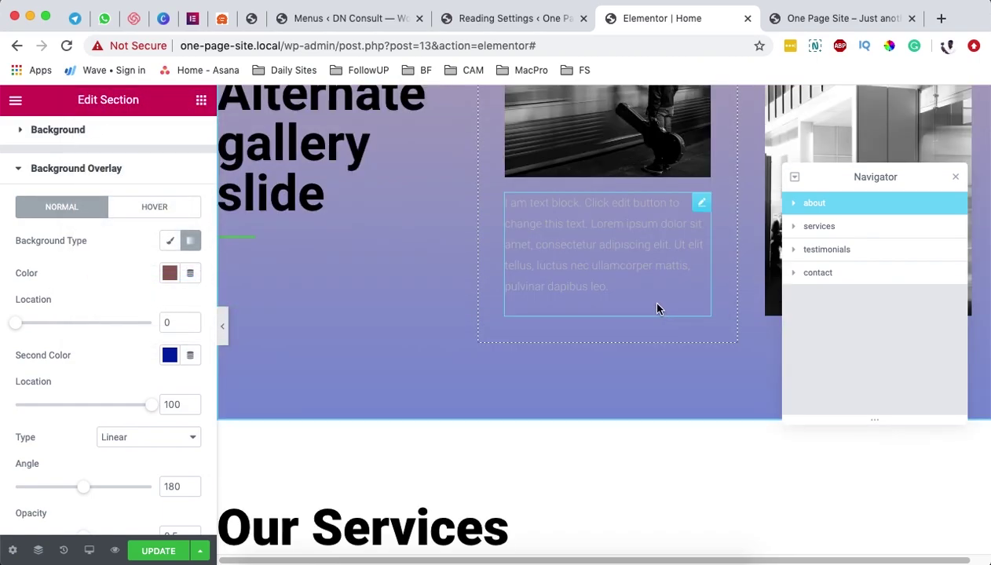
{"action": "scroll", "coordinate": [649, 300], "scroll_direction": "down", "scroll_amount": 10}
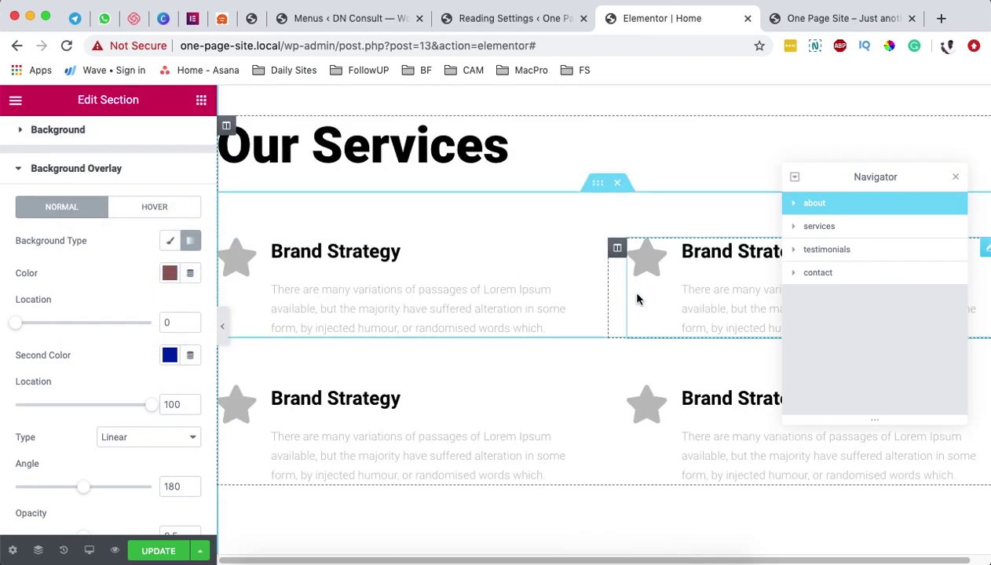
{"action": "scroll", "coordinate": [637, 297], "scroll_direction": "down", "scroll_amount": 10}
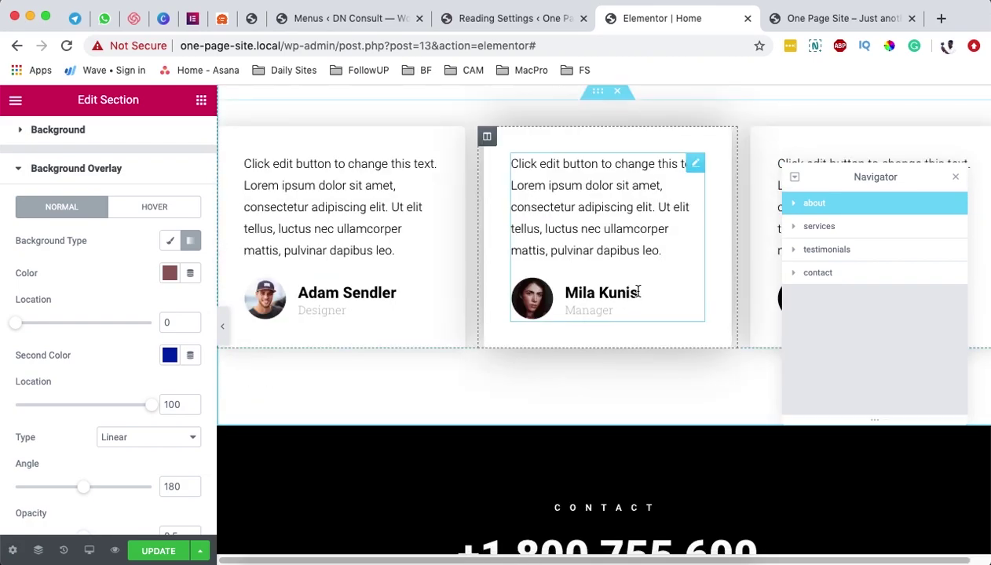
{"action": "scroll", "coordinate": [634, 295], "scroll_direction": "up", "scroll_amount": 20}
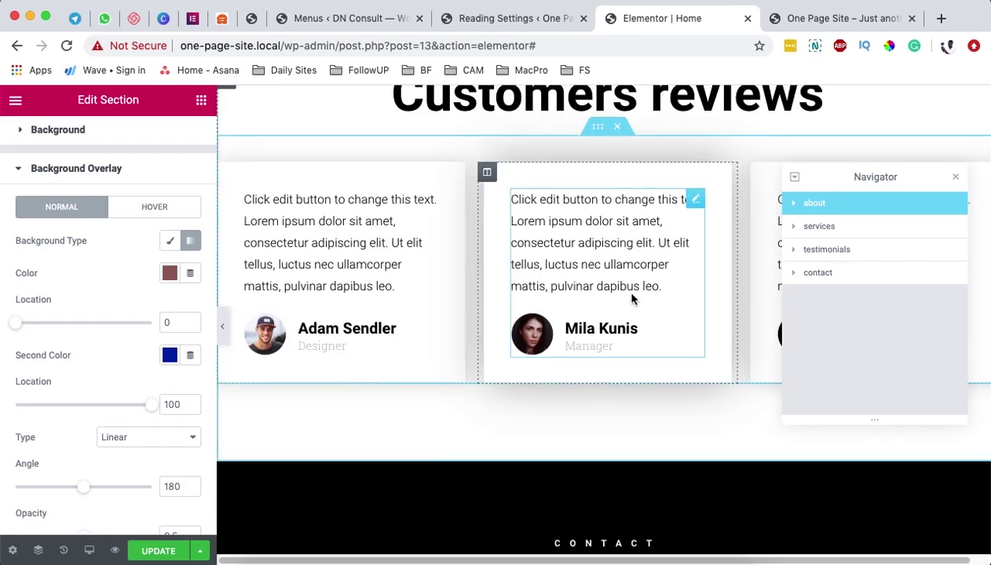
{"action": "scroll", "coordinate": [632, 299], "scroll_direction": "up", "scroll_amount": 5}
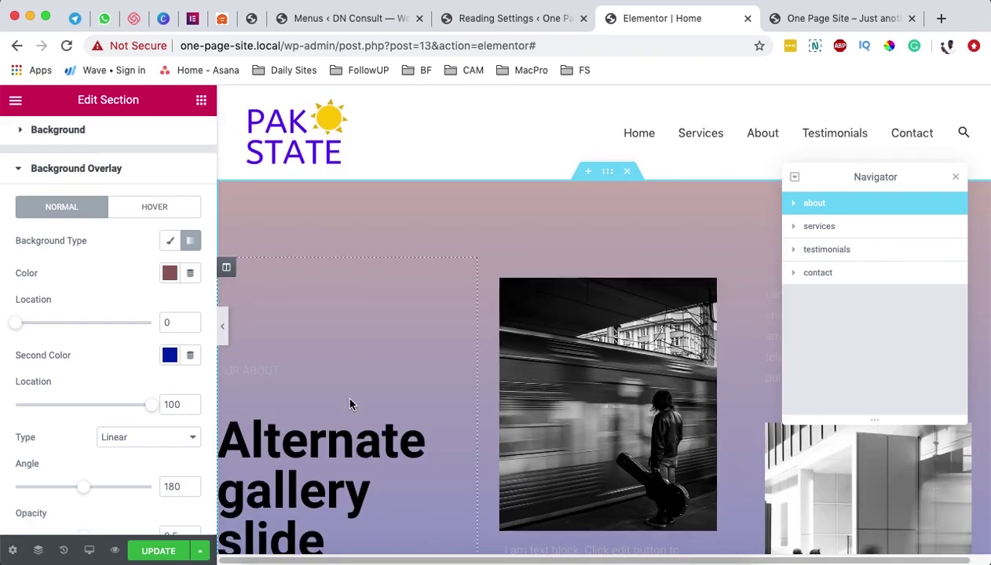
{"action": "left_click", "coordinate": [155, 552]}
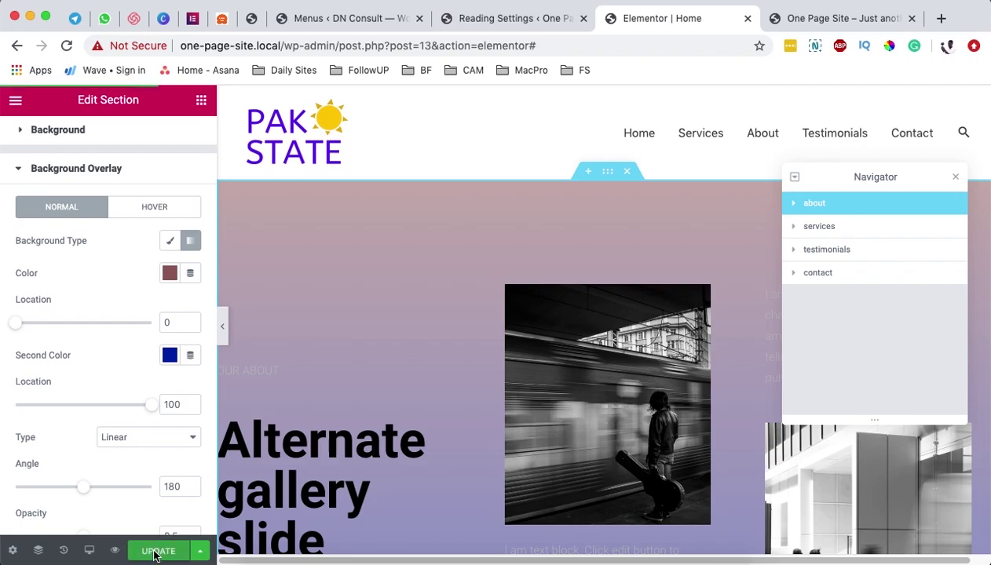
{"action": "left_click", "coordinate": [818, 17]}
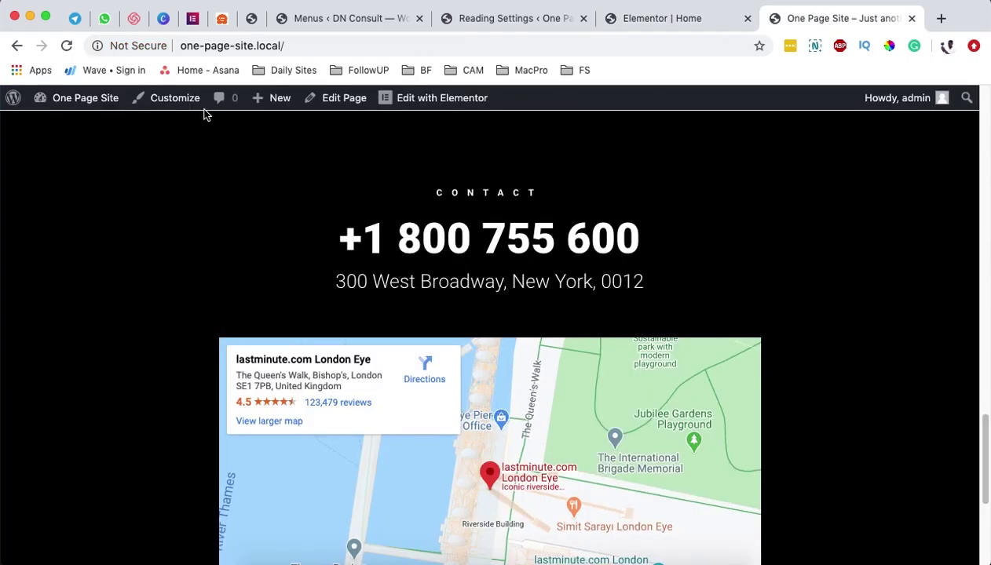
{"action": "left_click", "coordinate": [67, 46]}
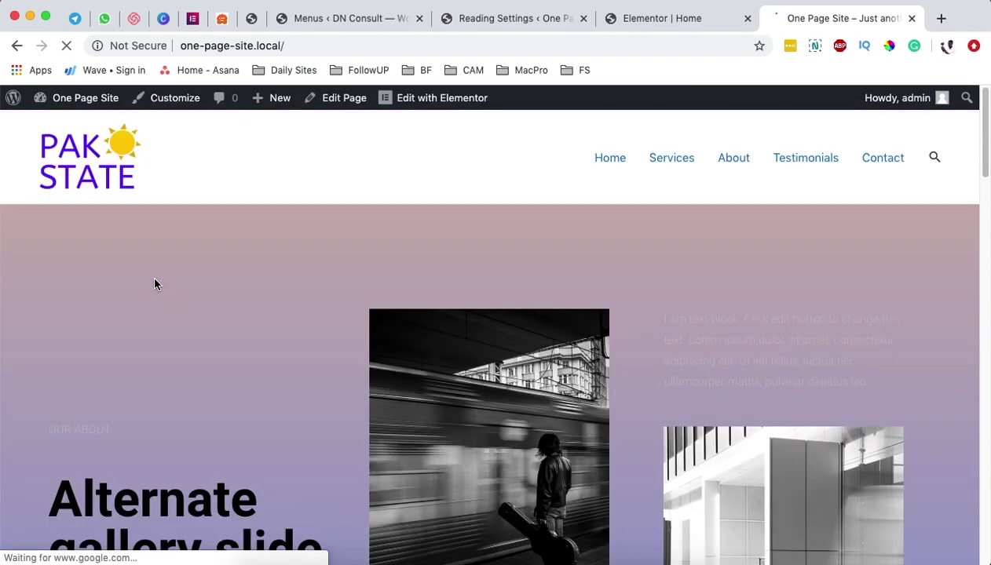
- Check the Contact, About and Services menu links on the reloaded live site
{"action": "left_click", "coordinate": [885, 159]}
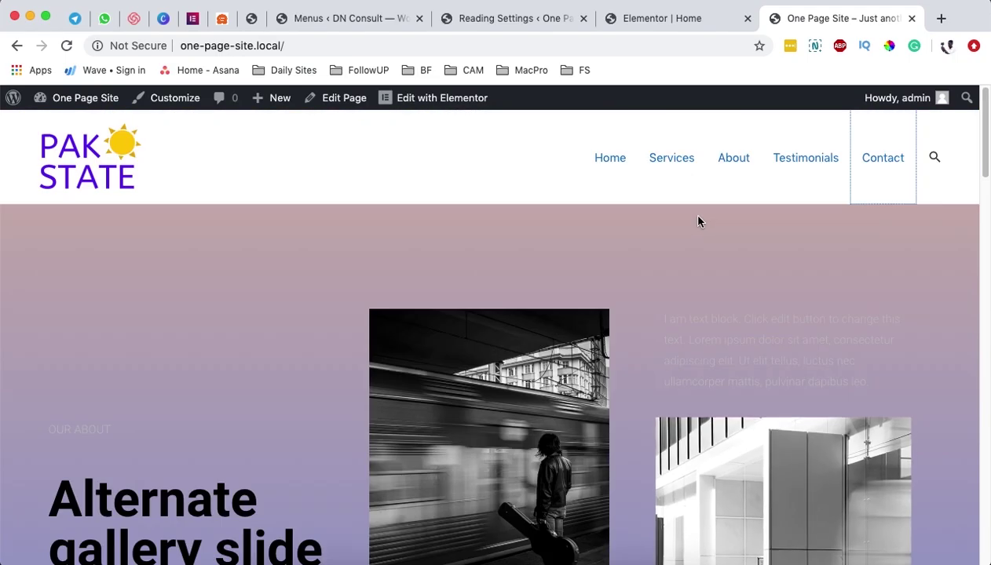
{"action": "left_click", "coordinate": [723, 160]}
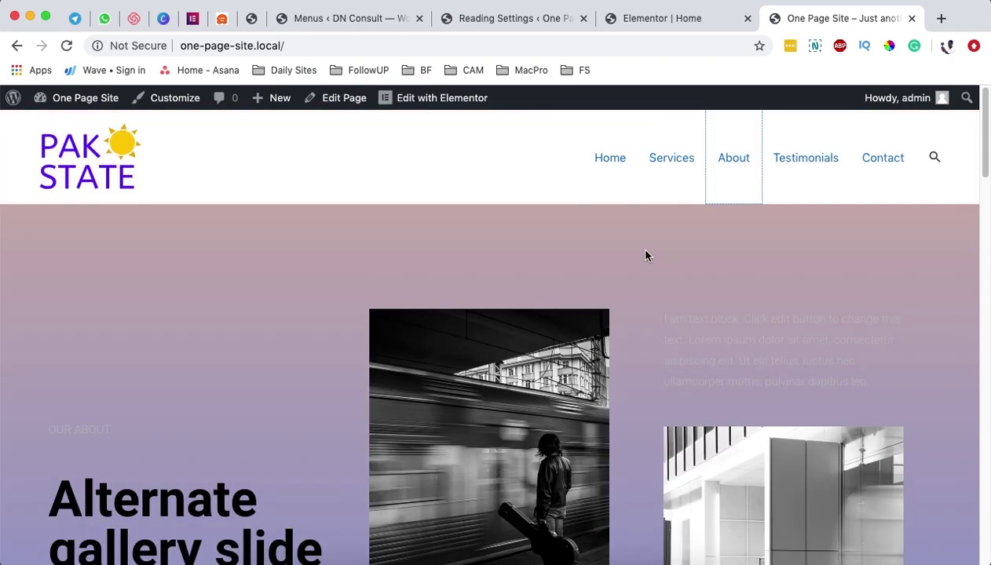
{"action": "left_click", "coordinate": [669, 155]}
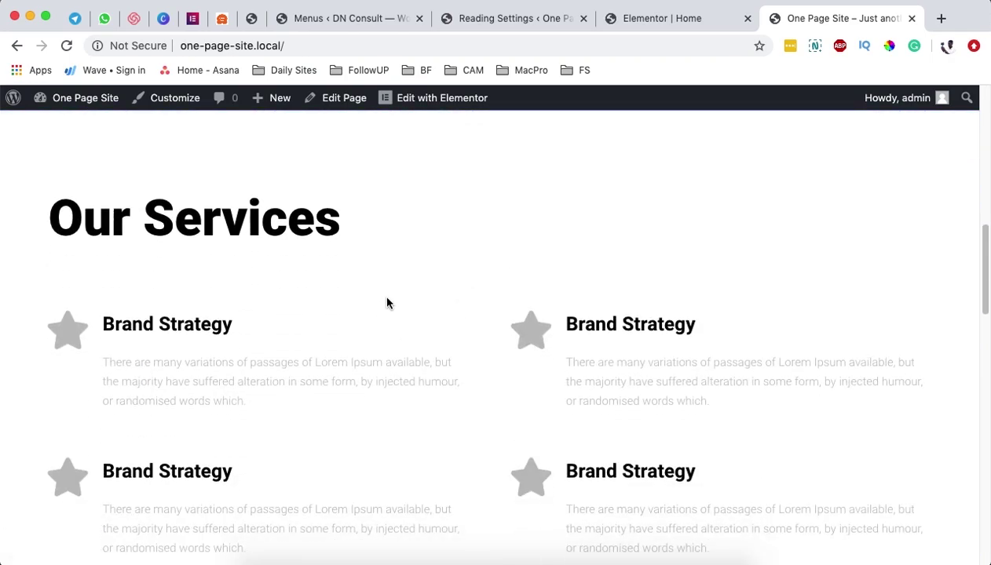
{"action": "left_click", "coordinate": [517, 19]}
{"action": "scroll", "coordinate": [578, 322], "scroll_direction": "down", "scroll_amount": 3}
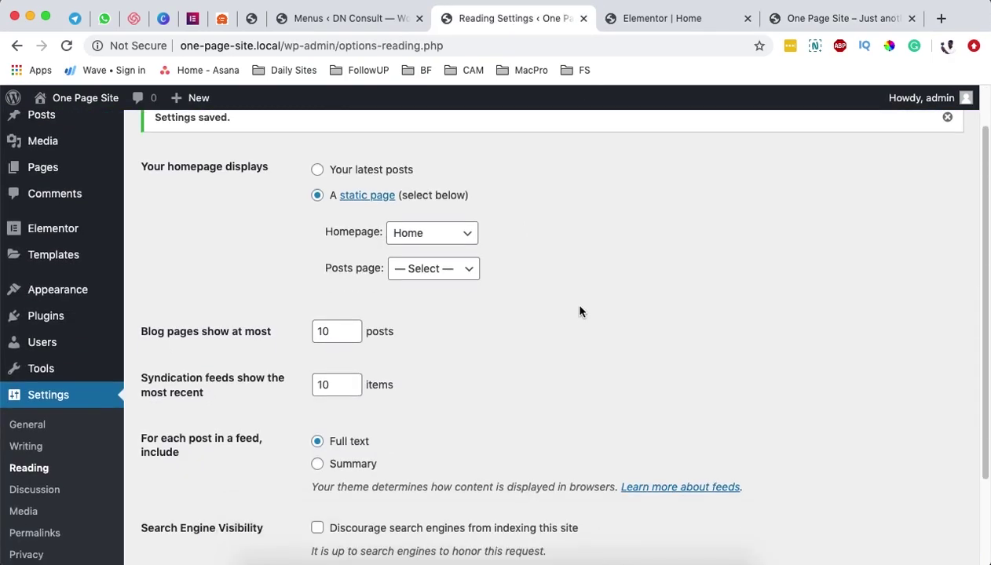
{"action": "left_click", "coordinate": [657, 22]}
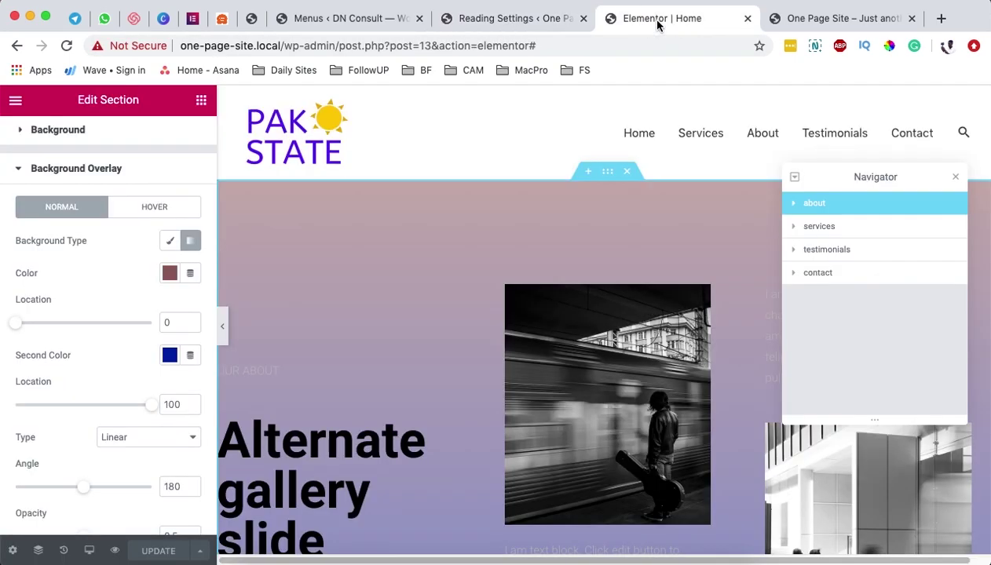
{"action": "left_click", "coordinate": [513, 22]}
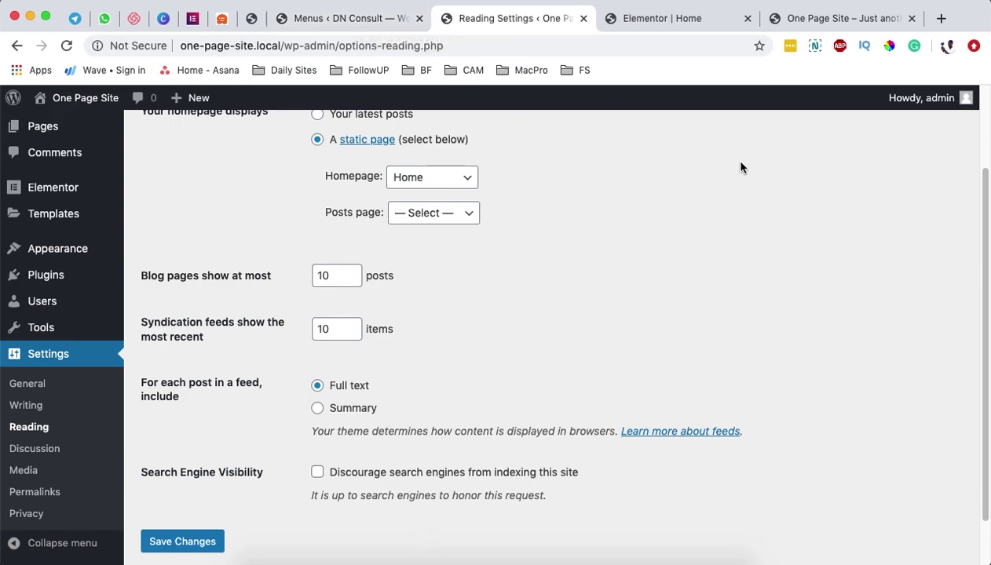
{"action": "left_click", "coordinate": [353, 25]}
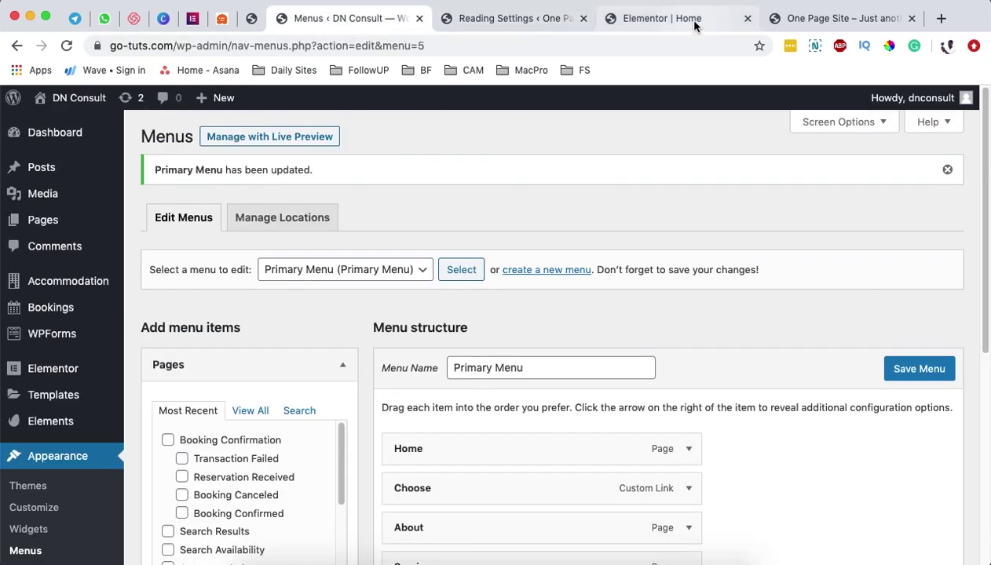
{"action": "left_click", "coordinate": [695, 24]}
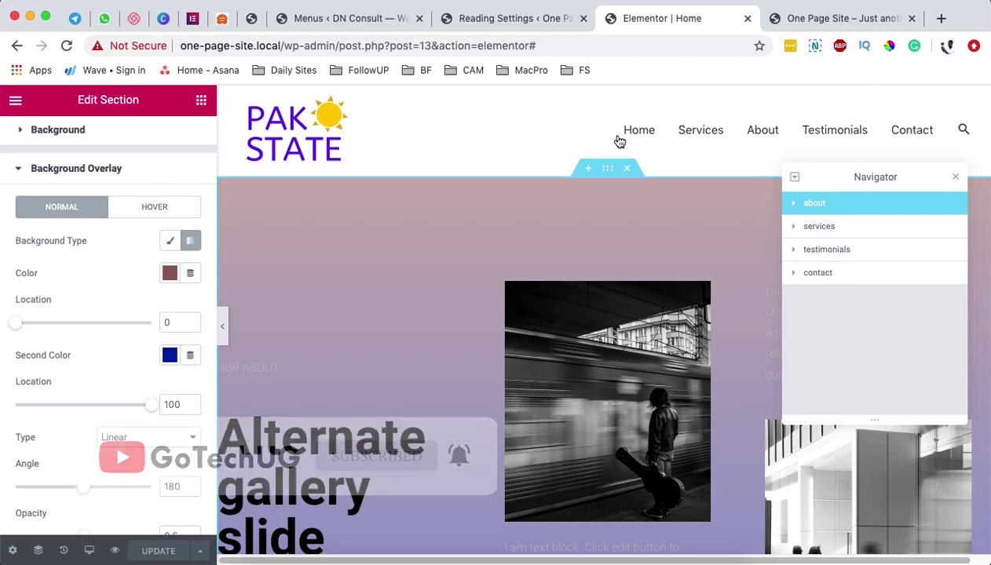
{"action": "left_click", "coordinate": [523, 26]}
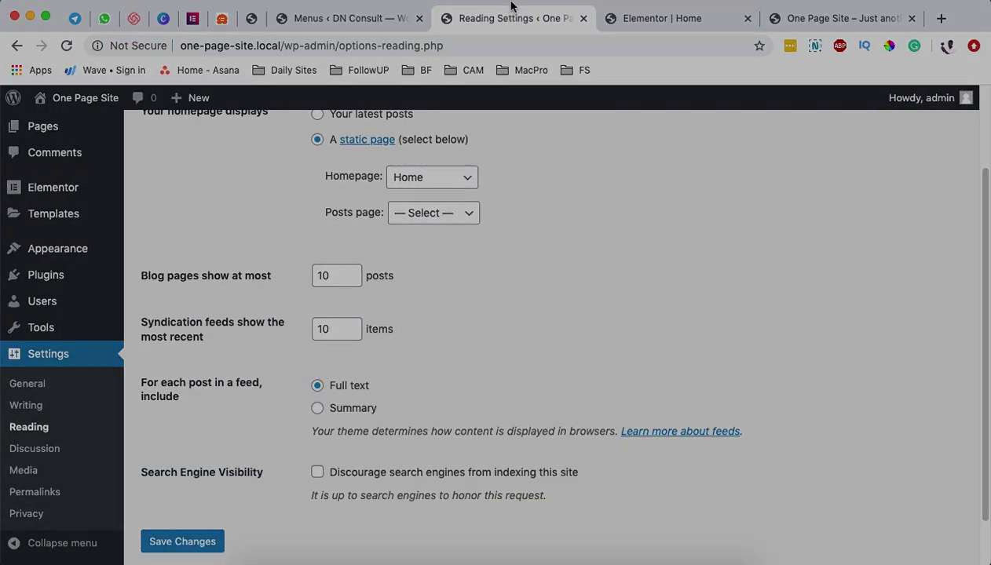